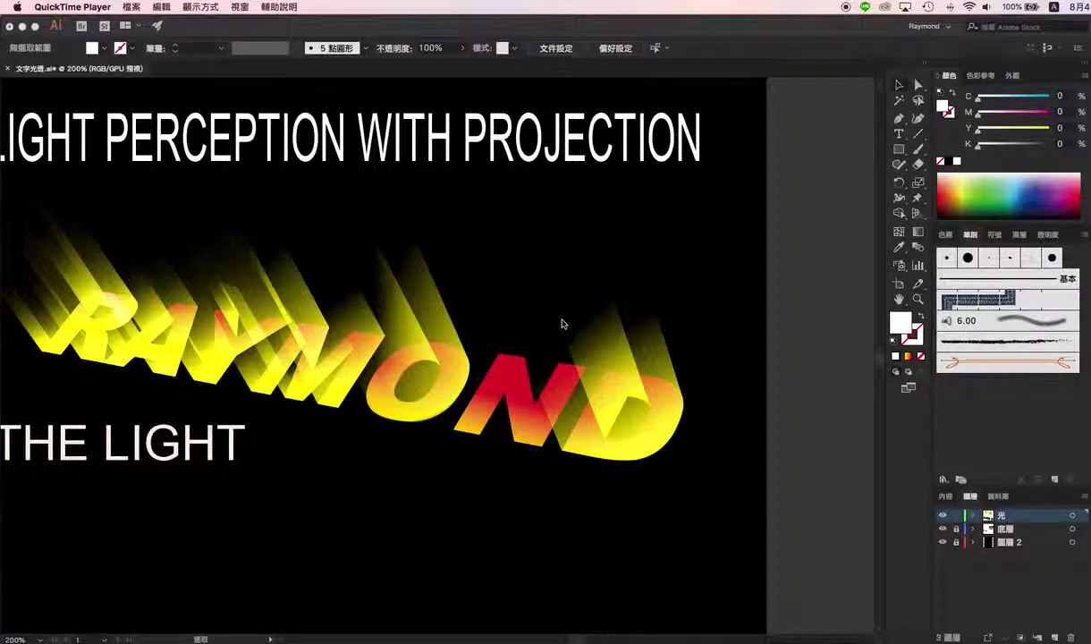
Bring Illustrator forward with the Pathfinder panel beside the finished RAYMOND light-beam artwork
click(521, 298)
key(ctrl+shift+F9)
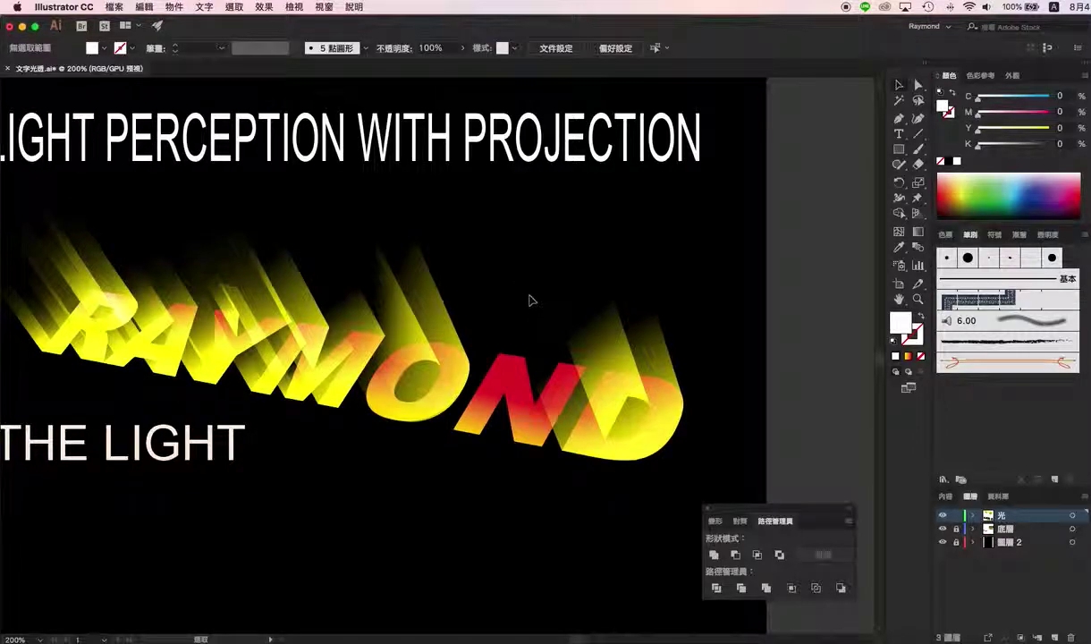
drag(510, 315, 520, 314)
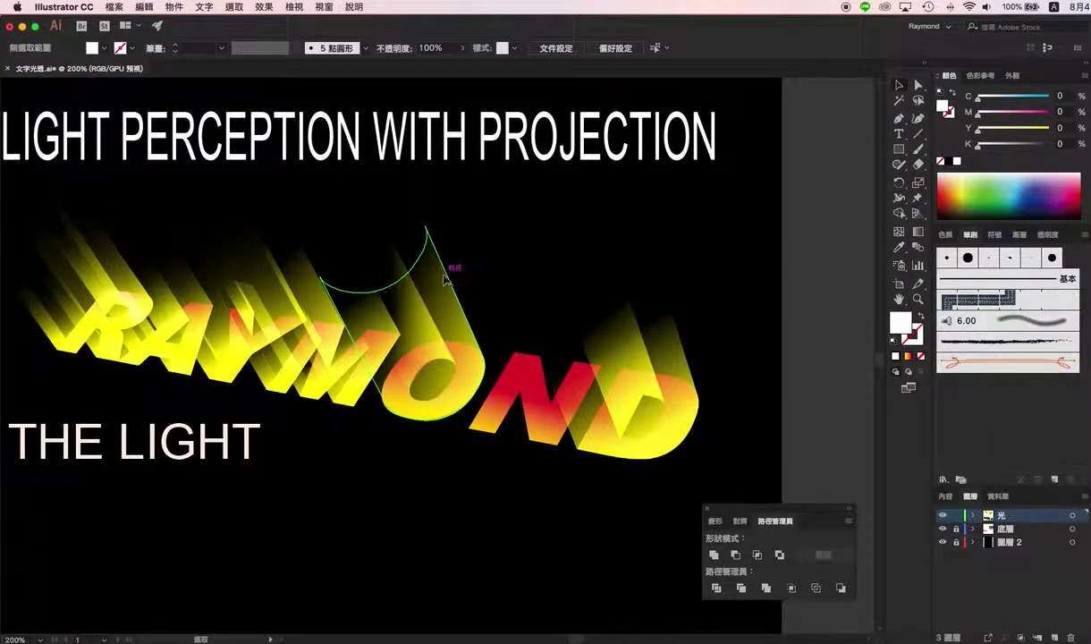
click(264, 7)
mouse_move(295, 86)
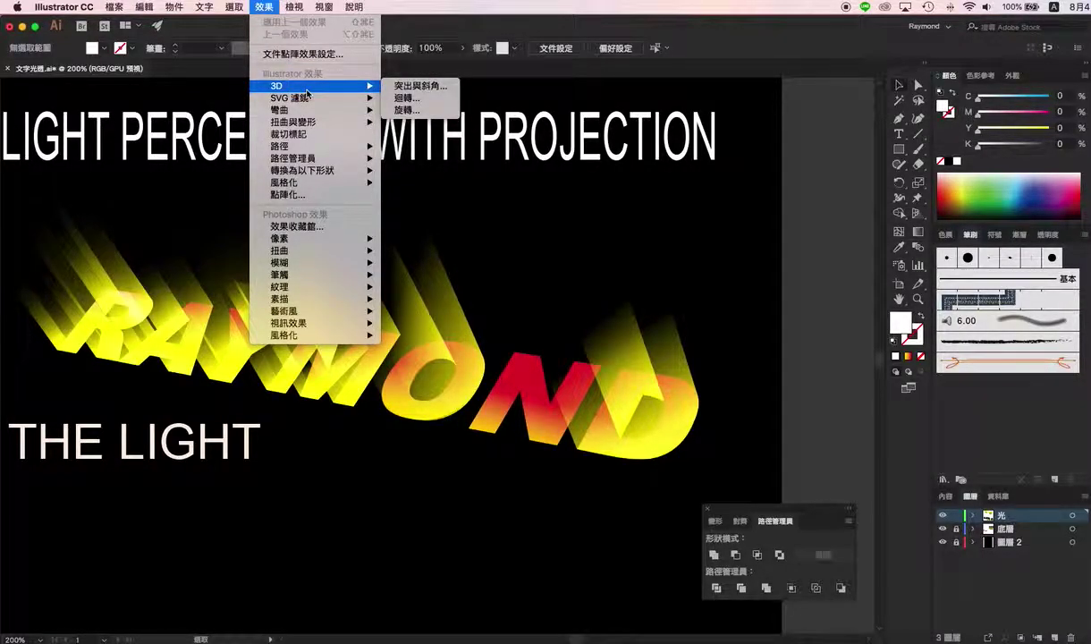
Check the Transparency panel, keeping Normal blend at 100%, and browse the Effect menu unchanged
click(499, 233)
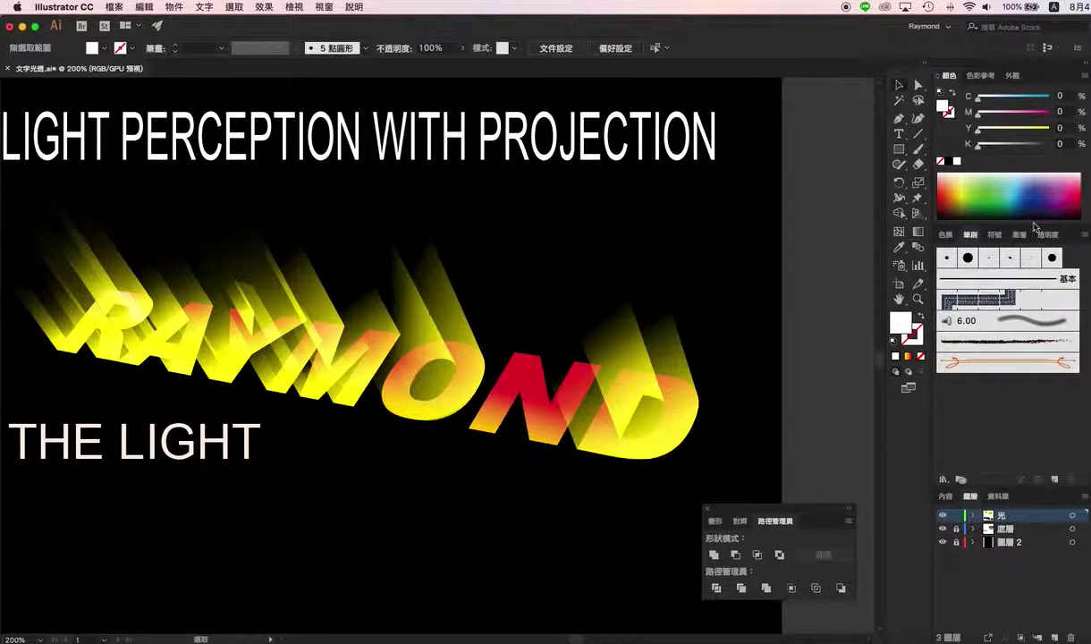
click(1048, 234)
click(976, 258)
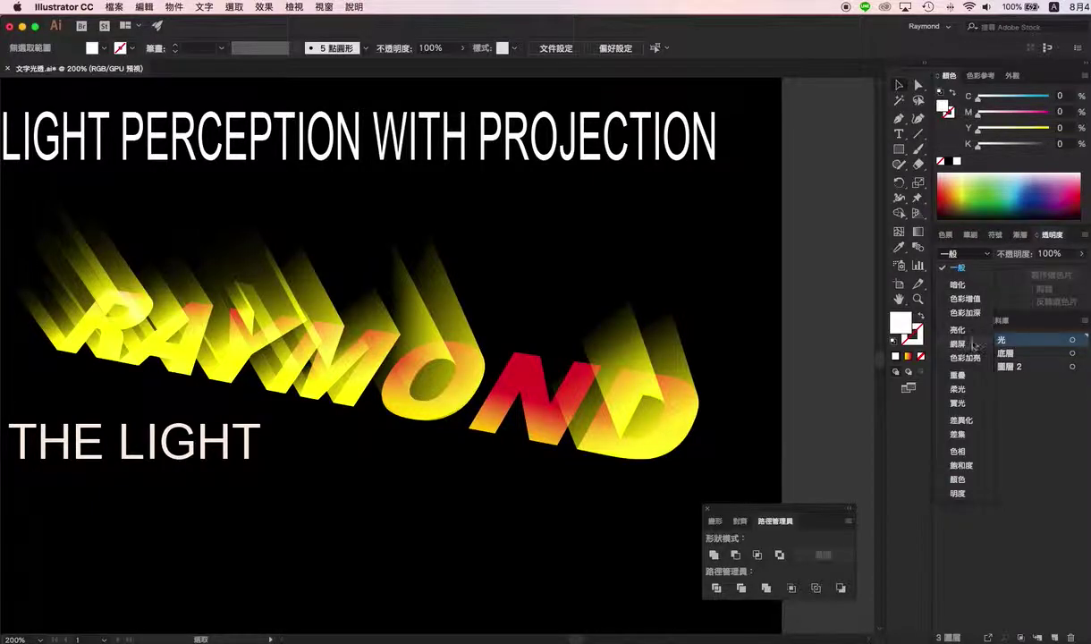
click(962, 268)
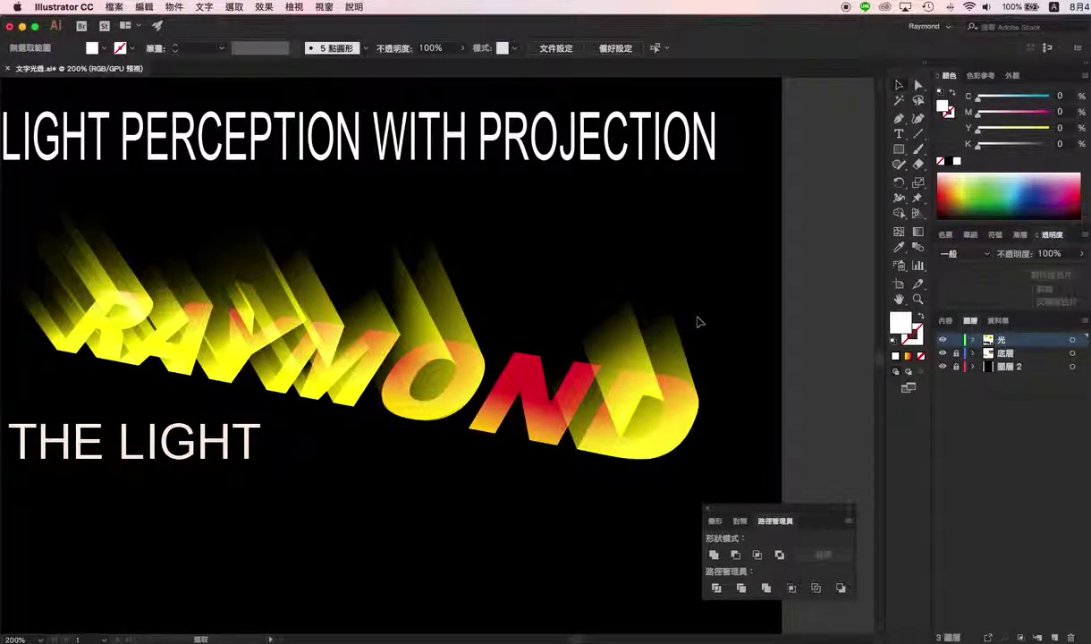
click(261, 7)
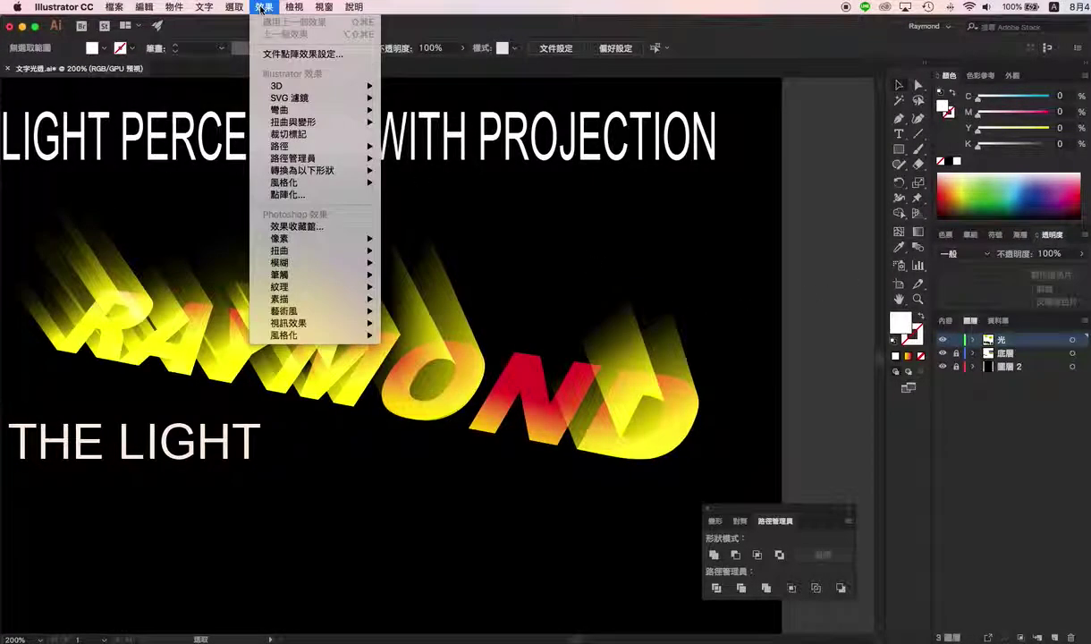
mouse_move(304, 263)
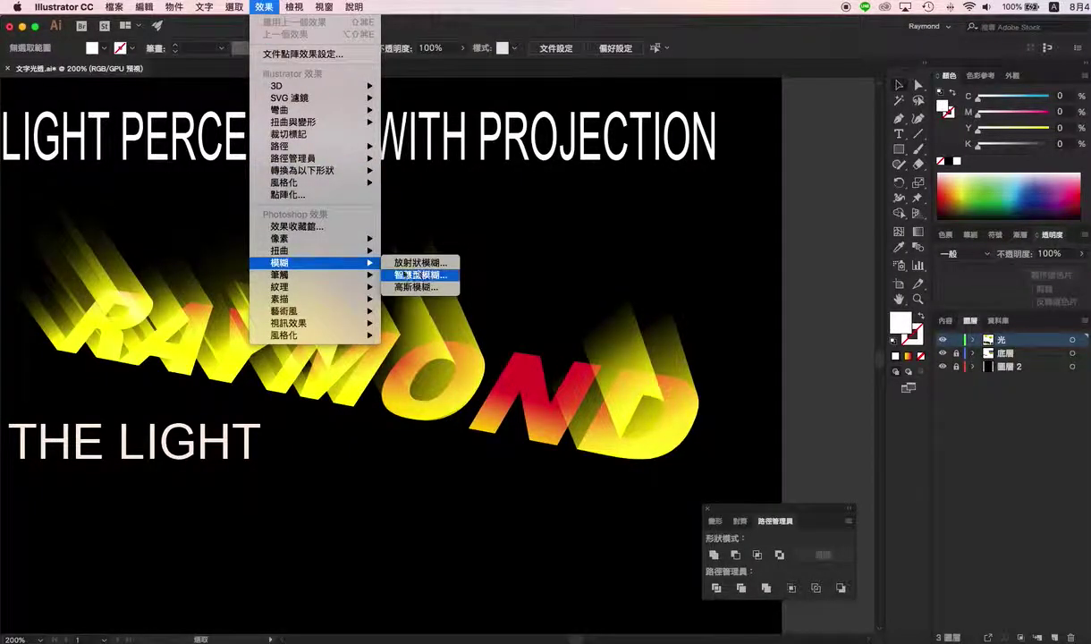
click(722, 238)
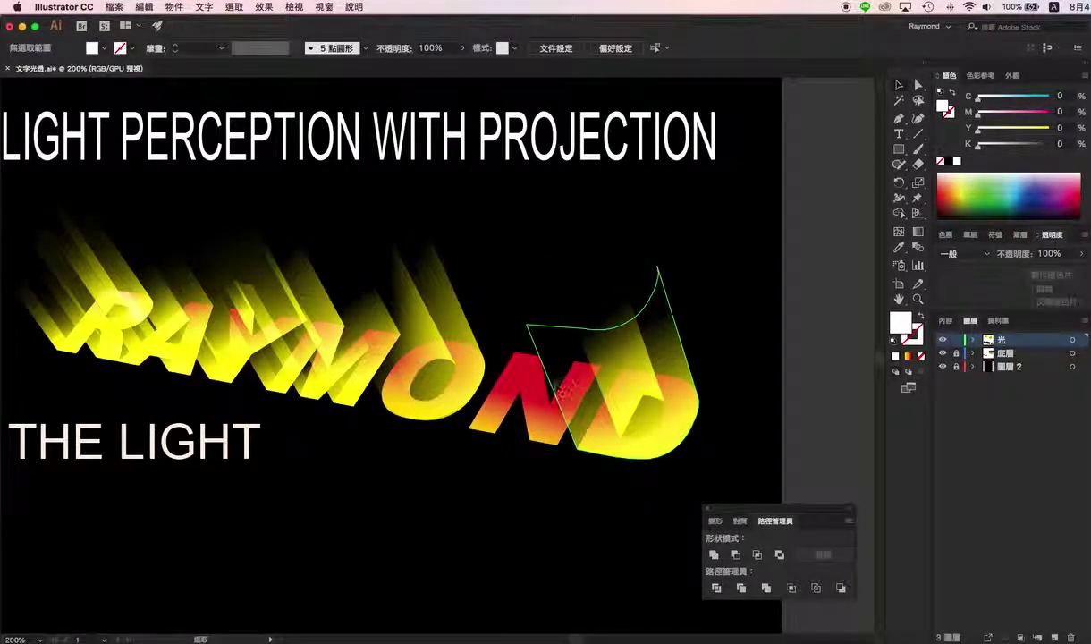
Zoom to 100%, unlock the 底層 layer, and select the top off-artboard RAYMOND text
mouse_move(659, 182)
mouse_down()
mouse_move(535, 459)
mouse_move(591, 499)
mouse_up()
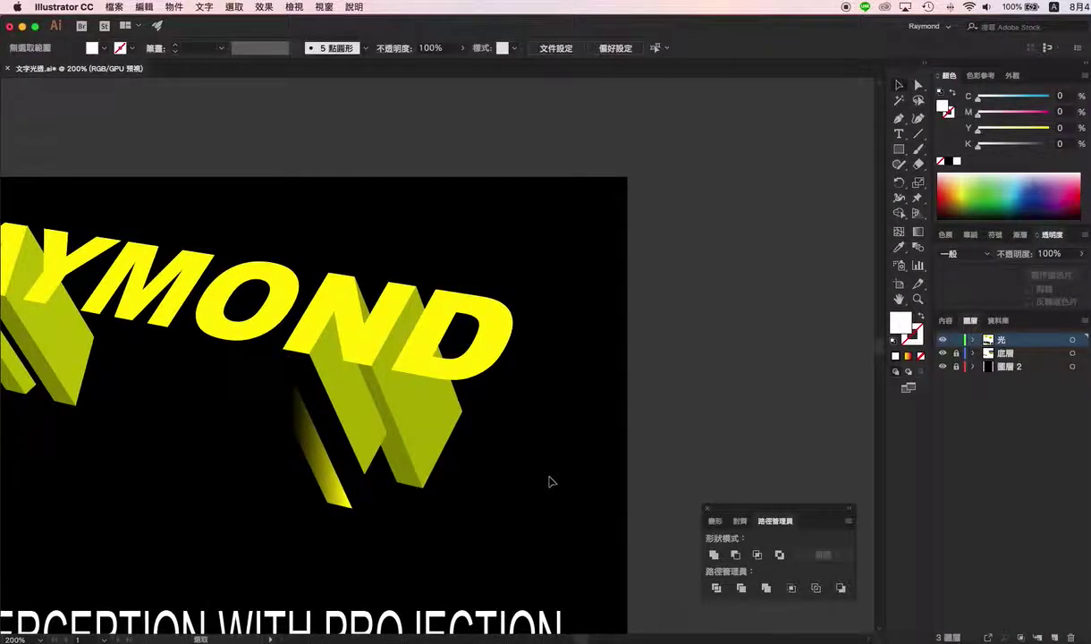
key(ctrl+minus)
key(ctrl+minus)
mouse_move(645, 441)
mouse_down()
mouse_move(470, 408)
mouse_move(357, 446)
mouse_up()
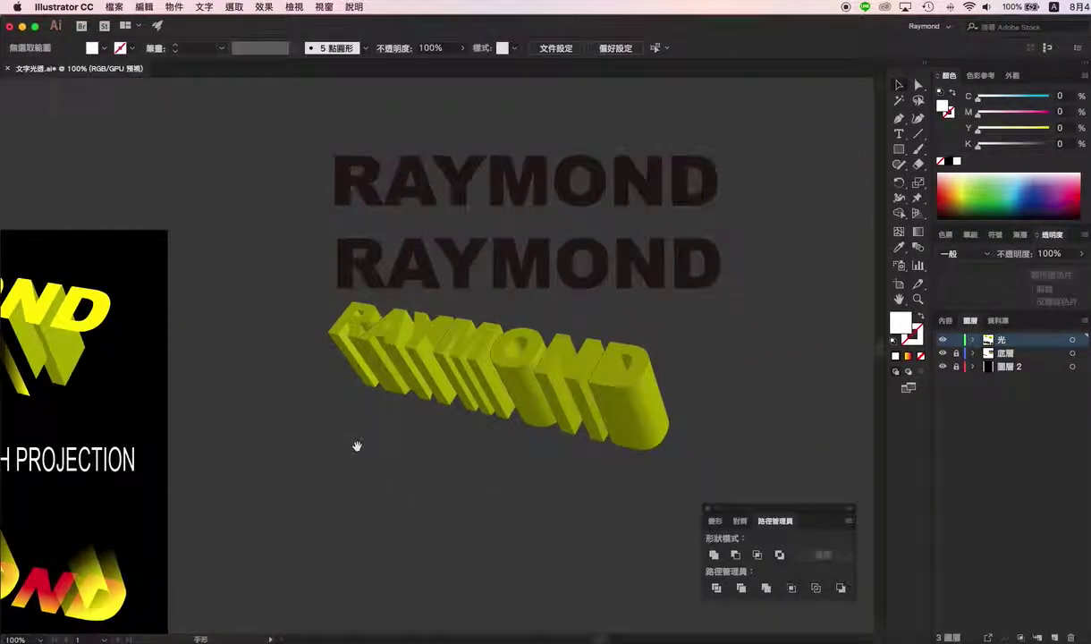
click(954, 354)
click(662, 215)
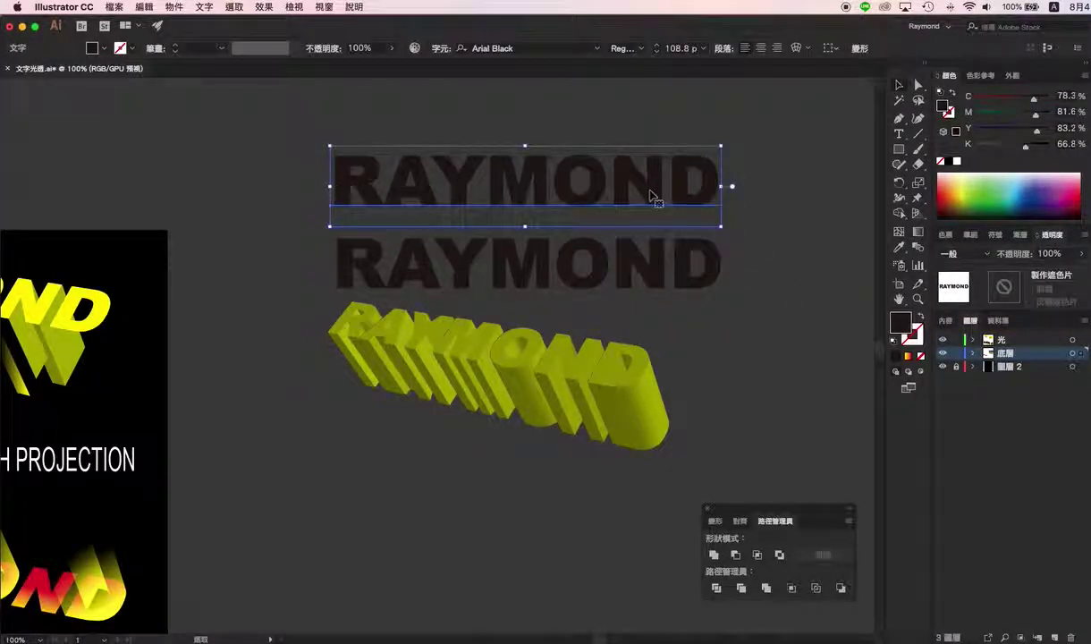
Save the document before converting the top RAYMOND text
right_click(706, 194)
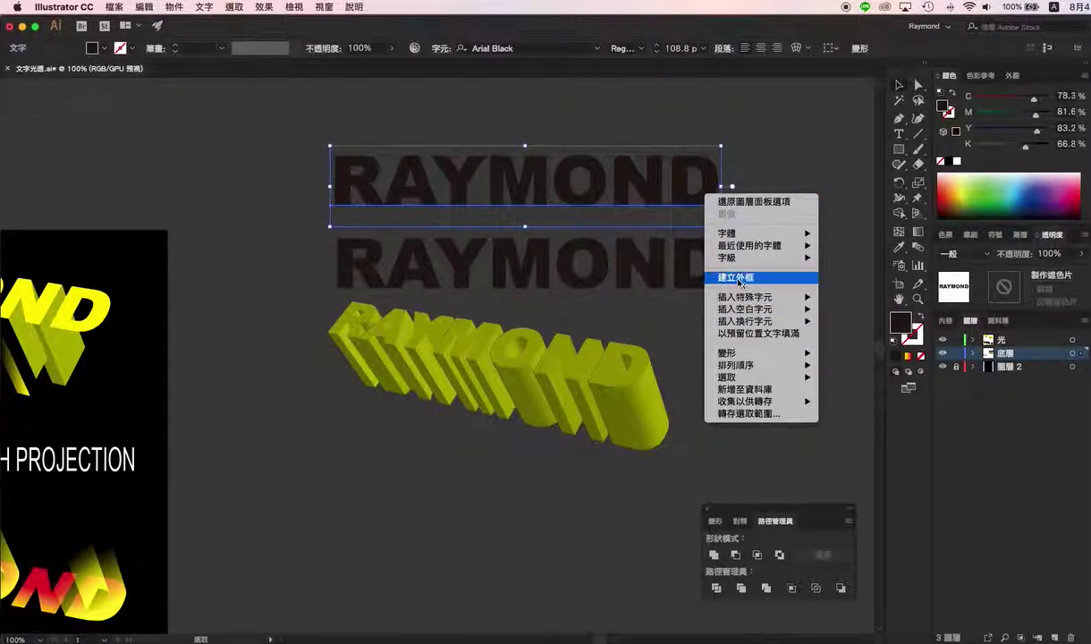
click(18, 50)
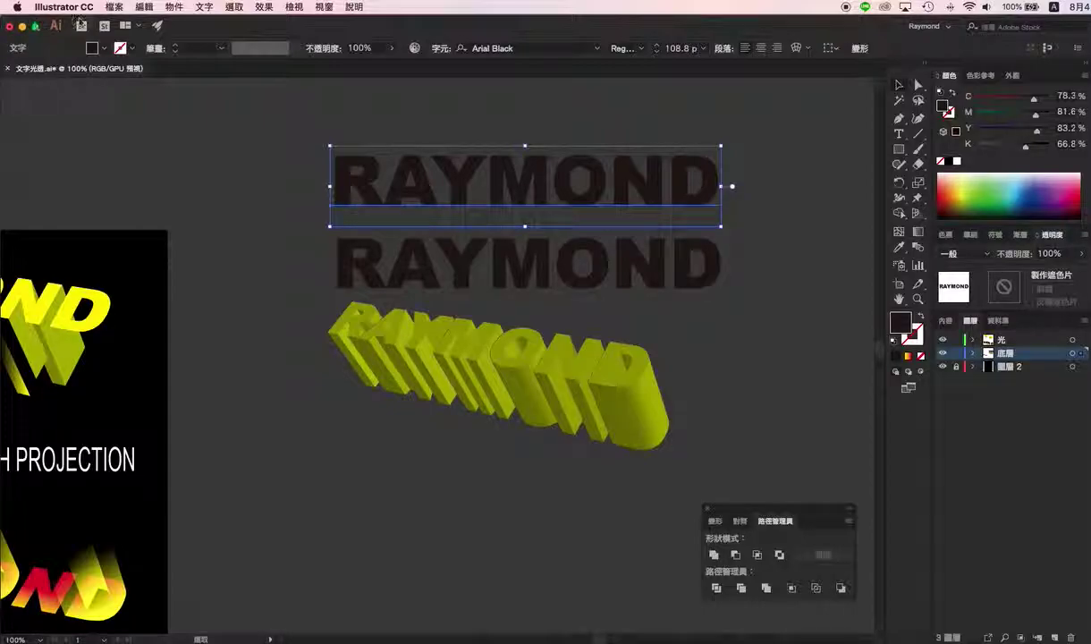
click(111, 9)
click(121, 105)
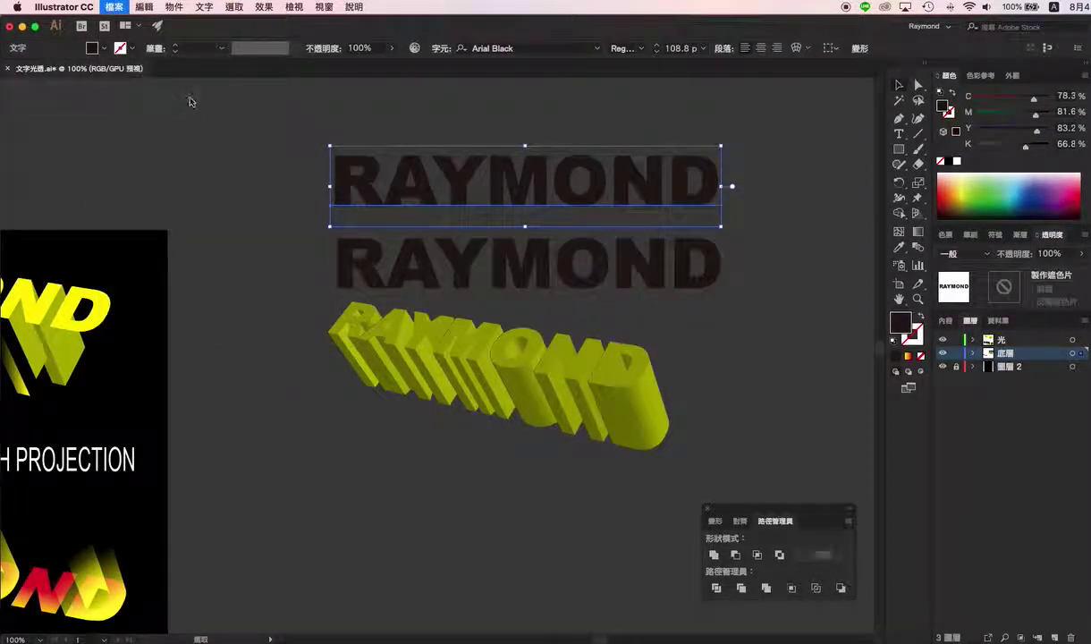
Convert the top RAYMOND to outlines and ungroup the letter shapes
right_click(706, 185)
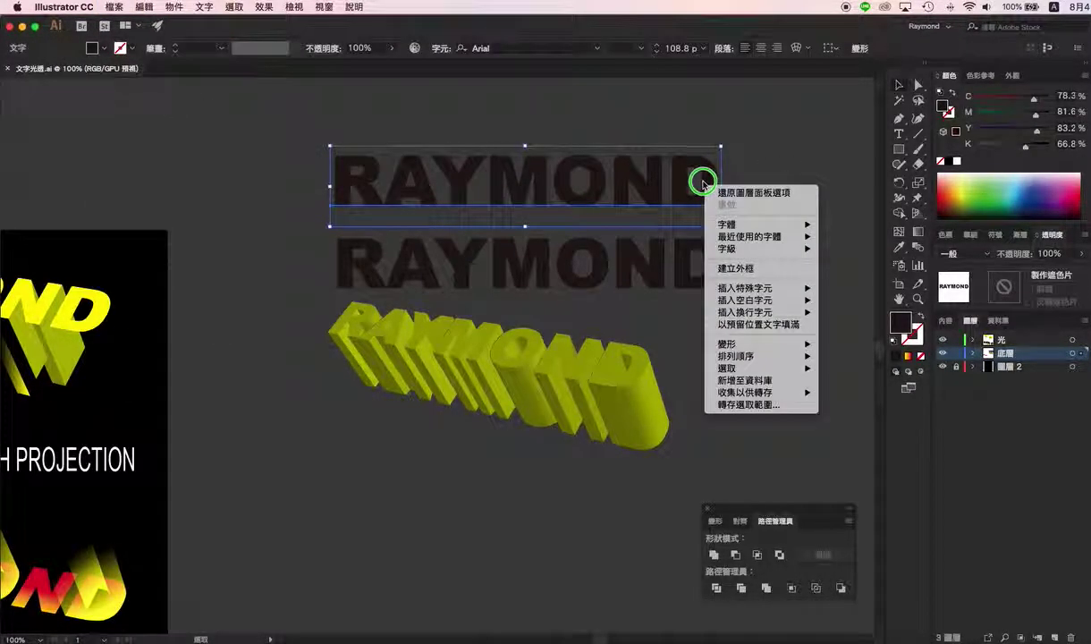
click(742, 269)
right_click(697, 188)
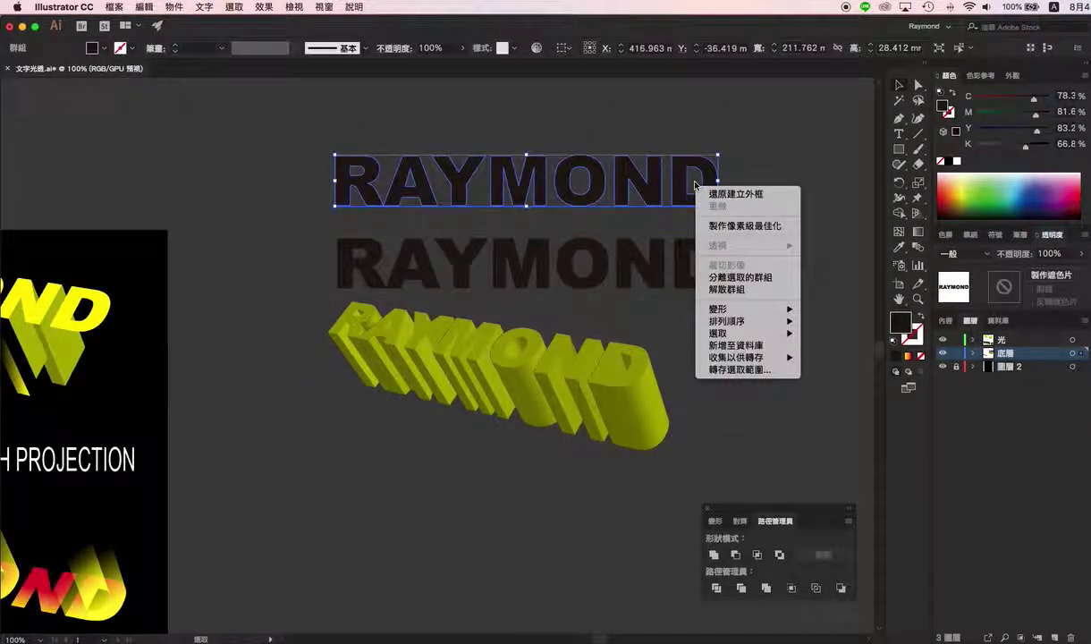
click(737, 290)
Test-select the N, M and Y outlines, then select the whole top RAYMOND outline
click(768, 236)
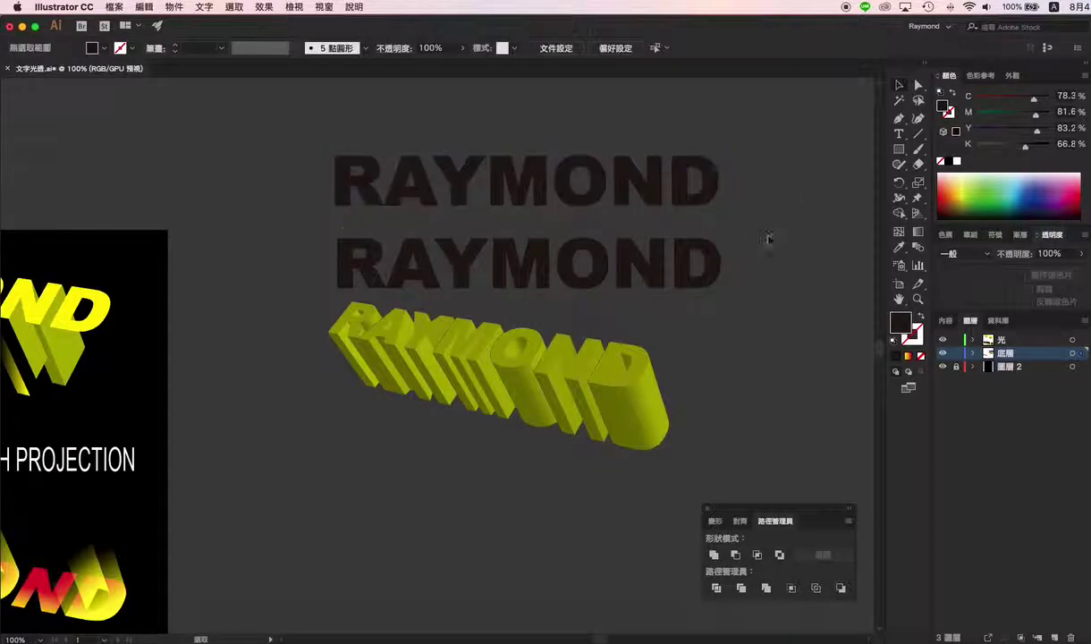
click(642, 195)
click(548, 177)
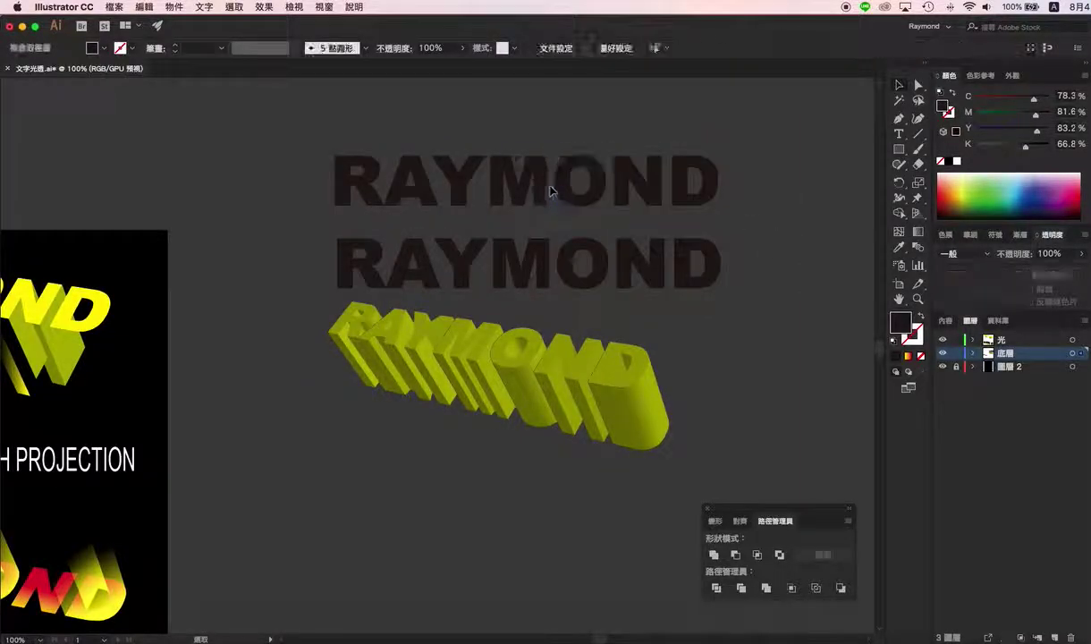
click(501, 183)
click(454, 201)
click(748, 310)
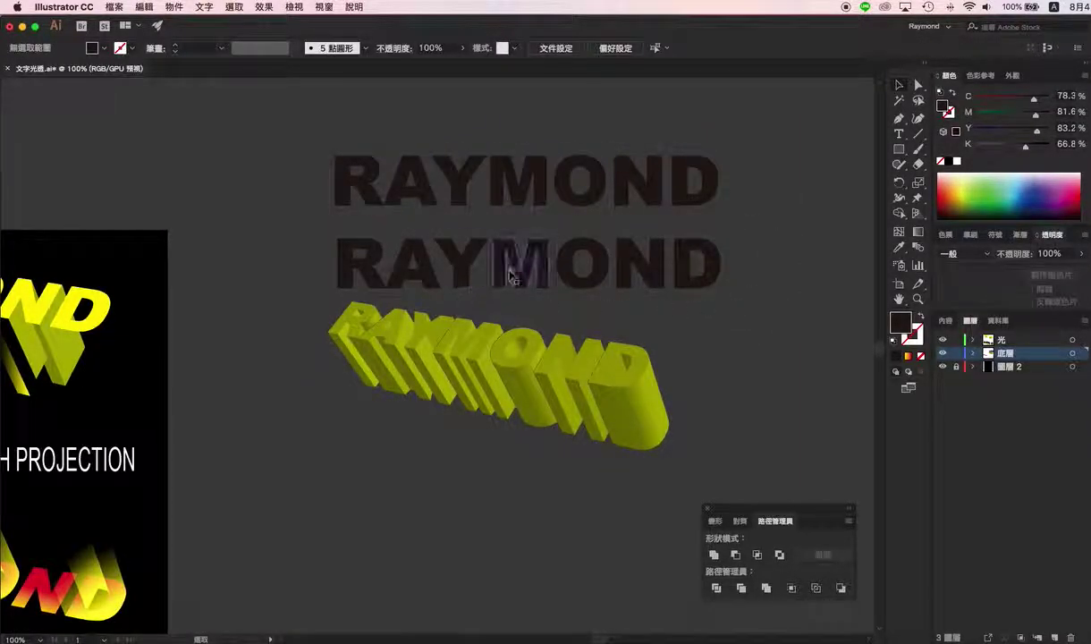
click(501, 268)
click(714, 335)
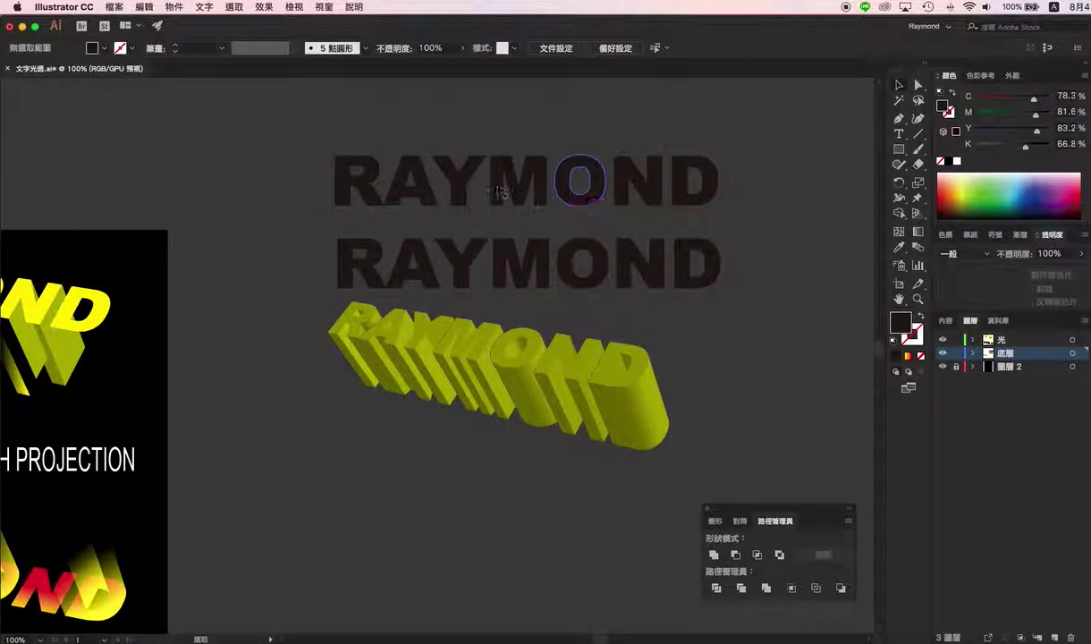
click(621, 199)
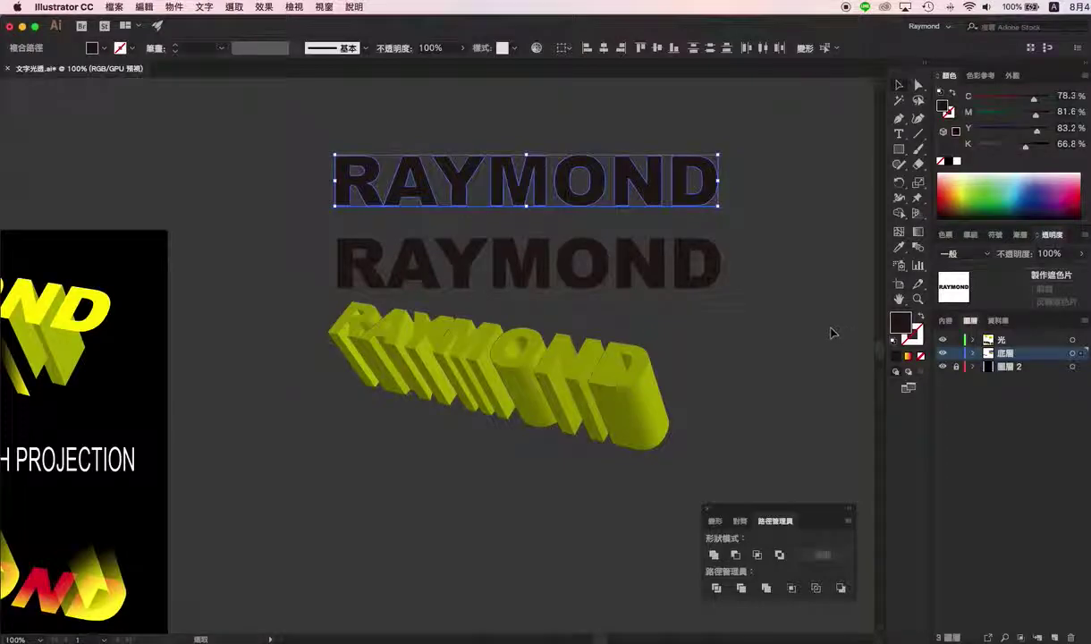
Fill RAYMOND pale yellow and extrude it 109 pt, rotated 34°/22°/2°, 64° perspective
click(964, 177)
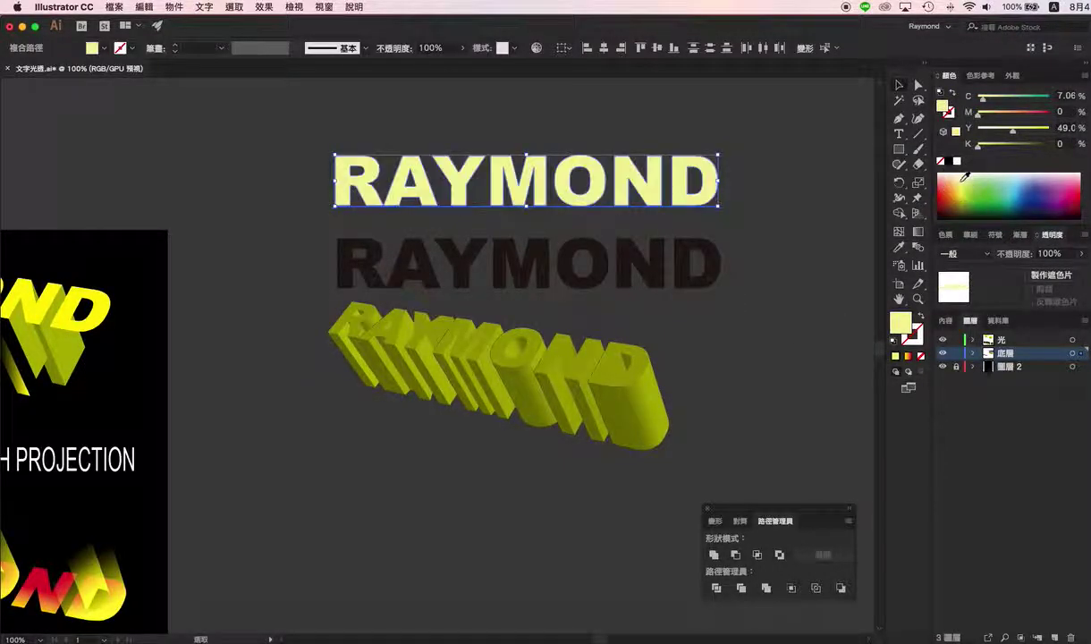
click(264, 8)
mouse_move(304, 86)
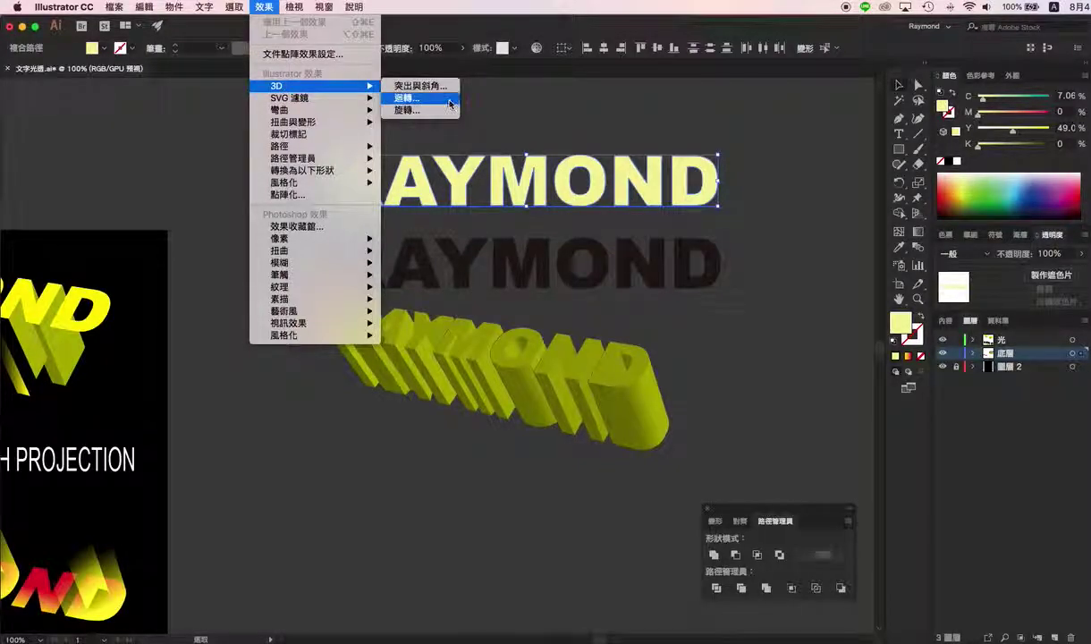
click(429, 85)
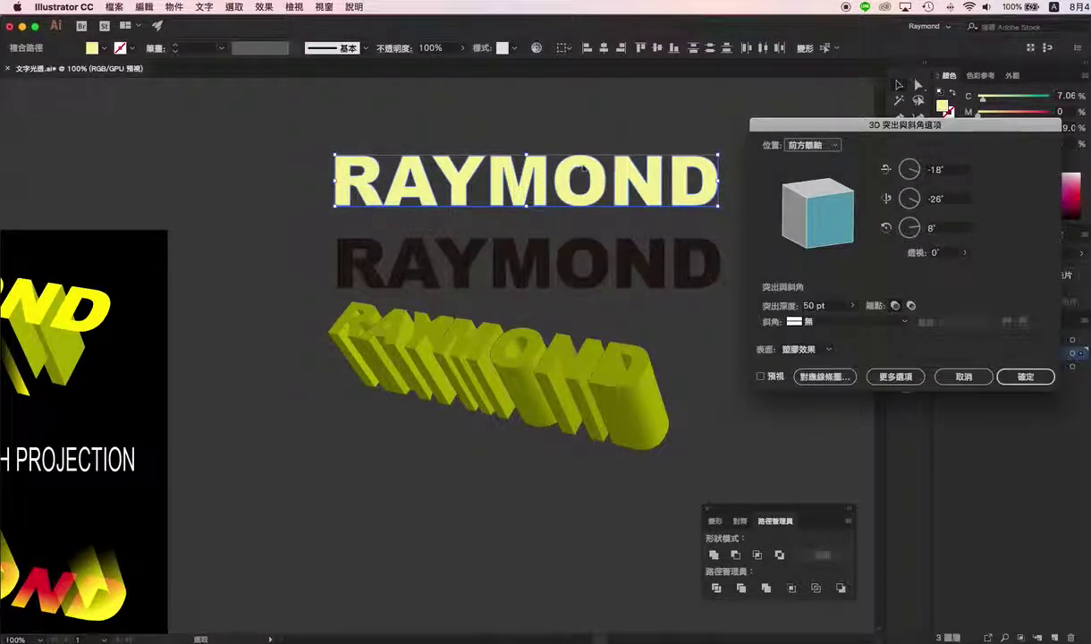
click(761, 376)
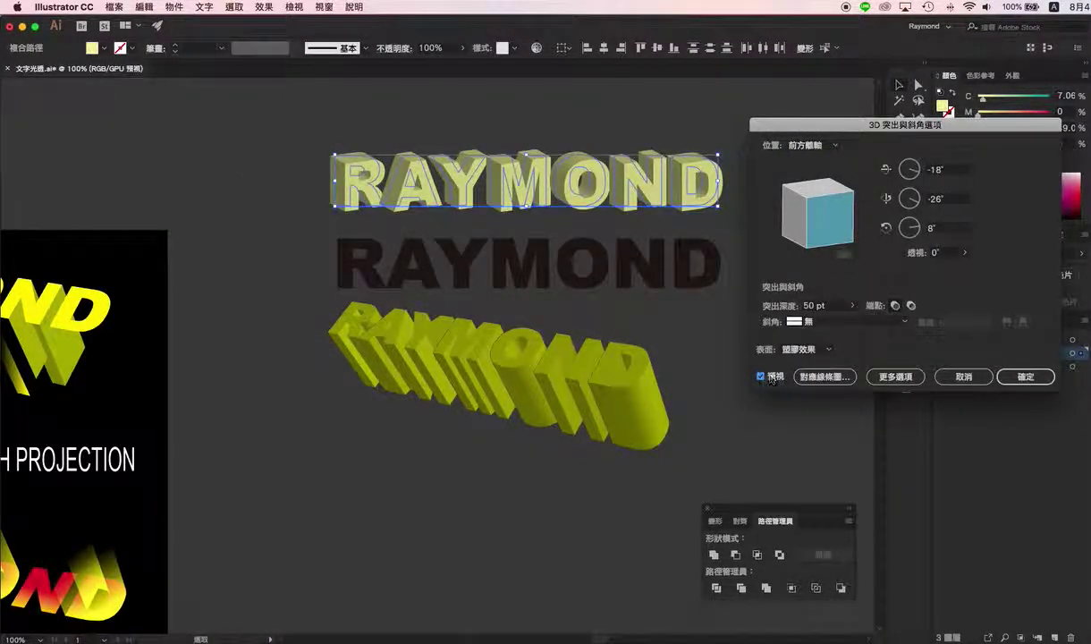
mouse_move(809, 223)
mouse_down()
mouse_move(818, 246)
mouse_move(834, 221)
mouse_up()
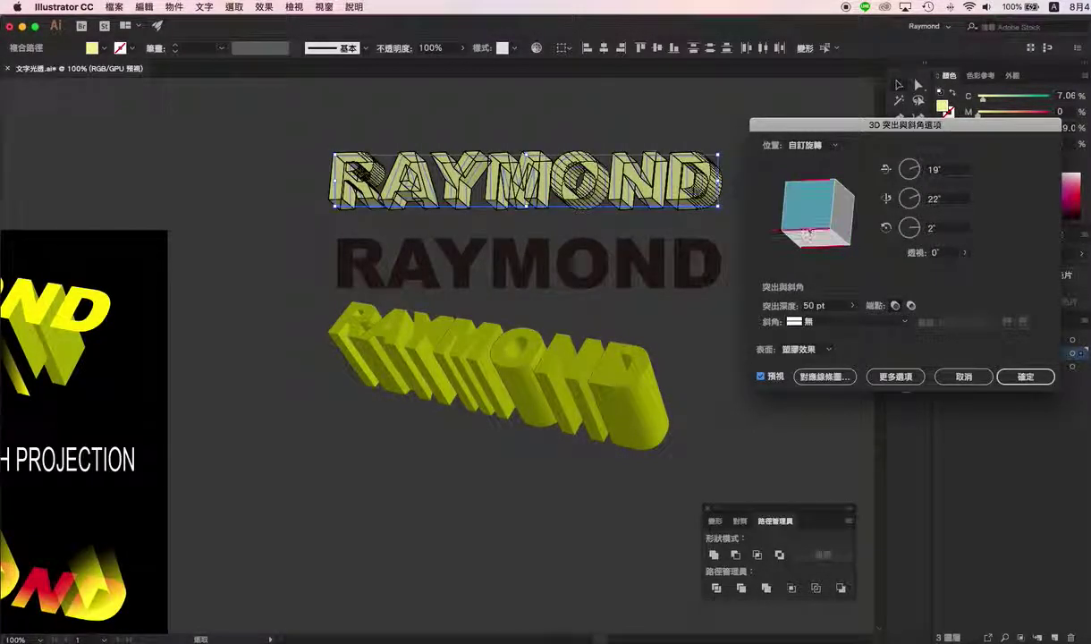
drag(804, 226, 810, 223)
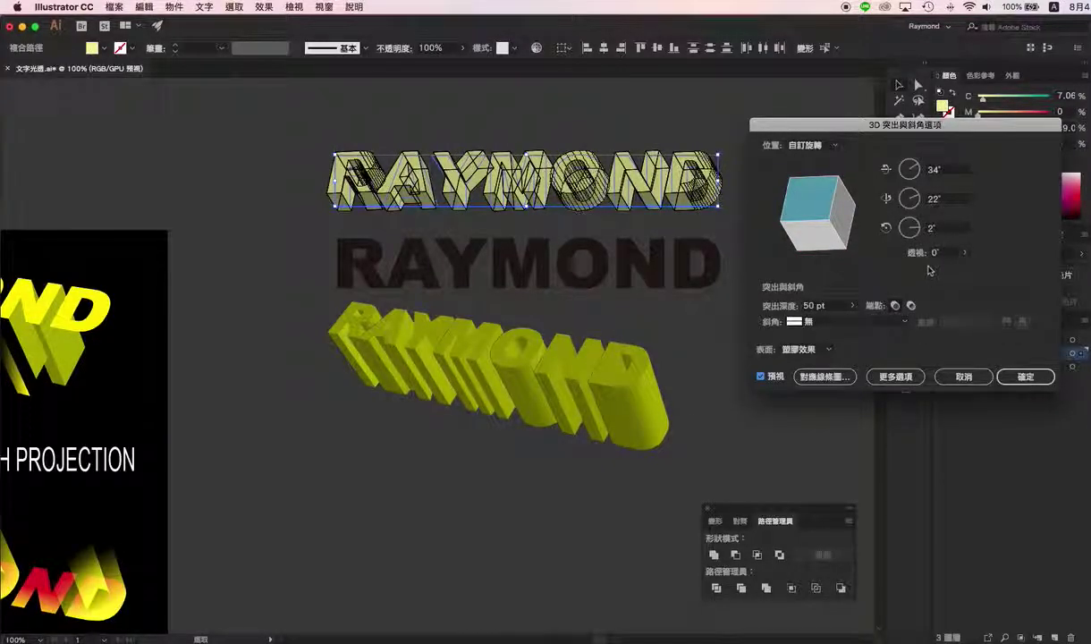
click(965, 254)
drag(897, 268, 933, 269)
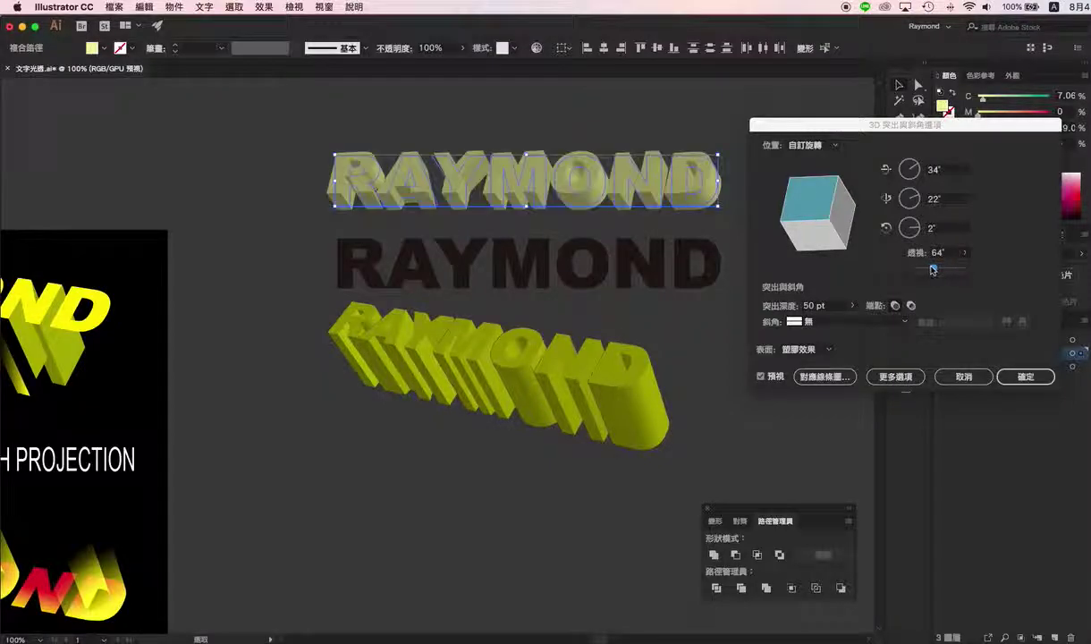
click(853, 307)
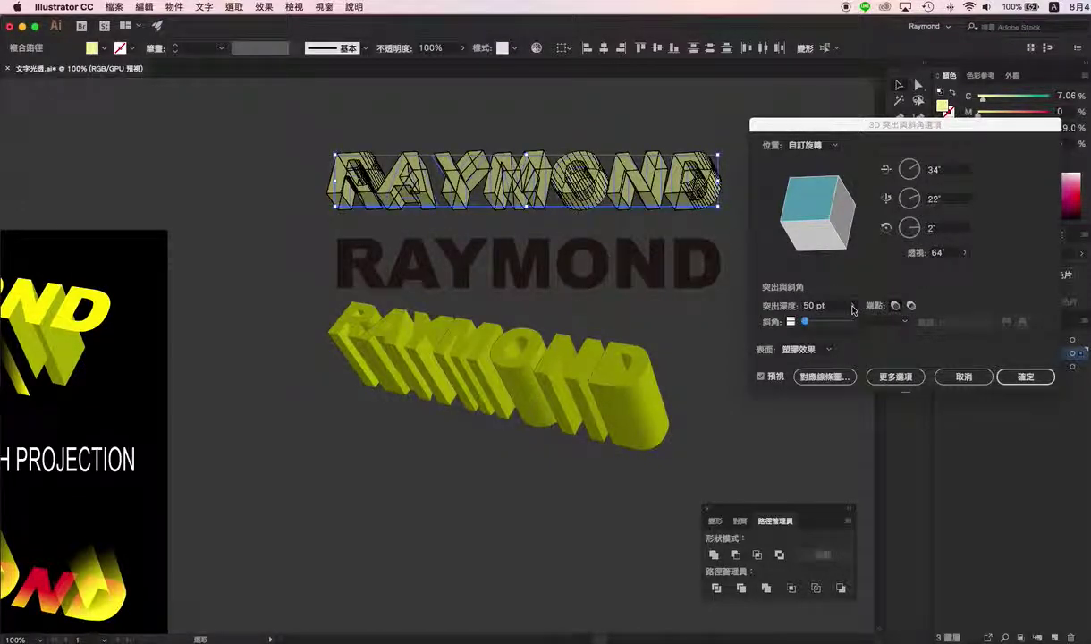
drag(808, 322, 807, 323)
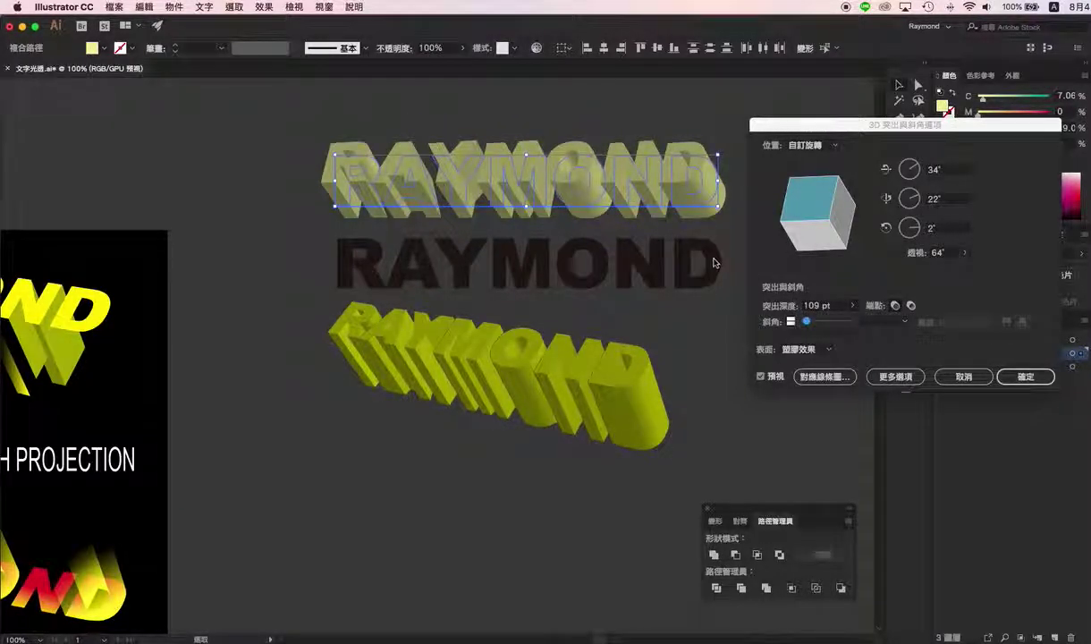
click(1020, 377)
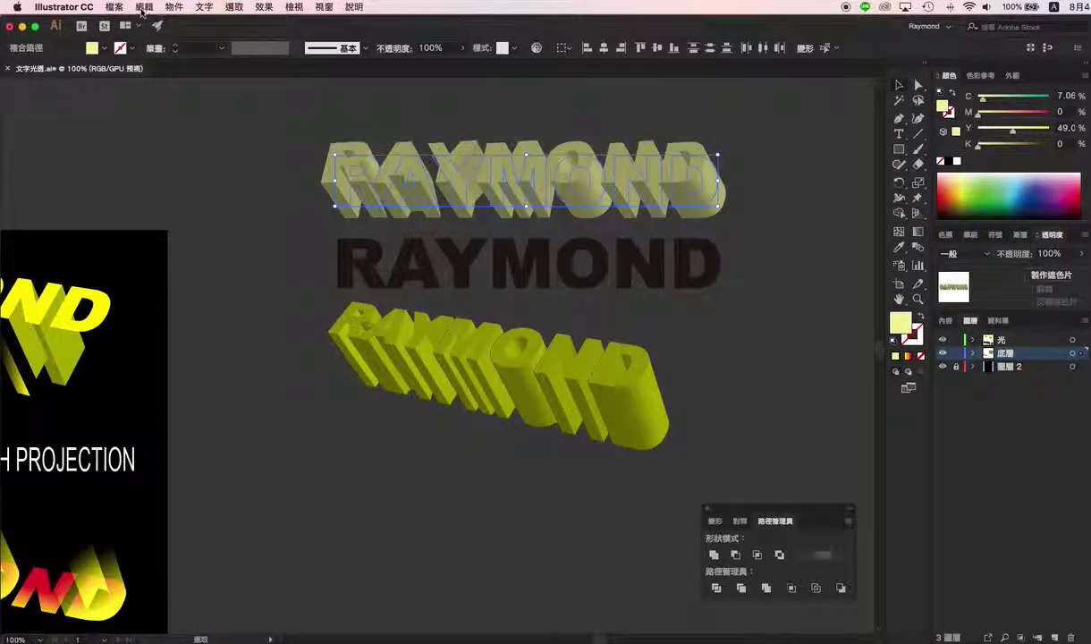
Expand the 3D RAYMOND's appearance and ungroup the whole word
click(174, 7)
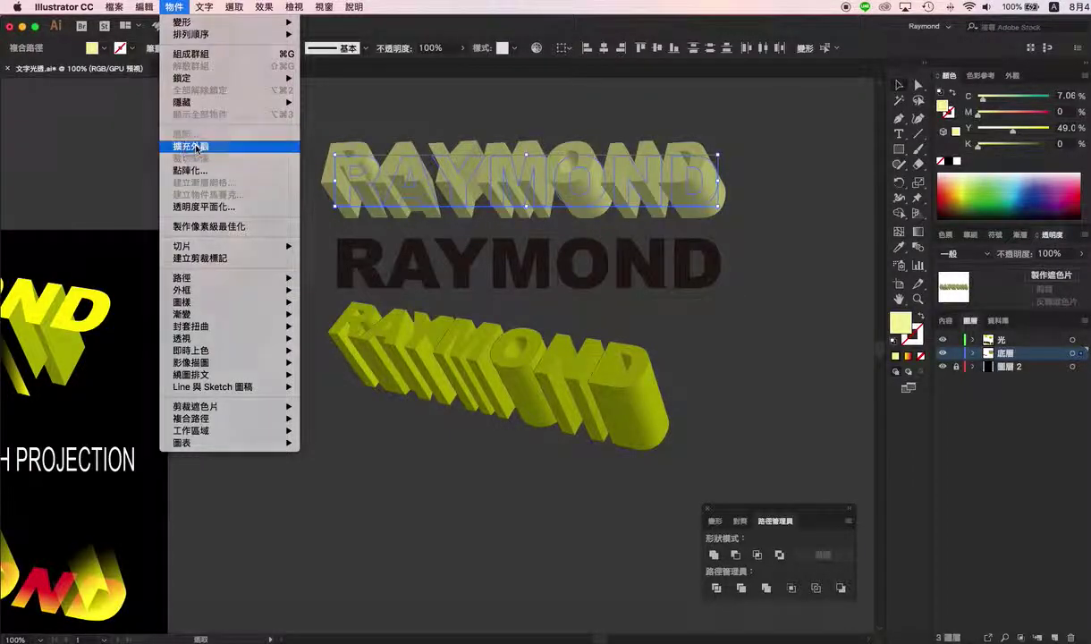
click(199, 147)
right_click(517, 166)
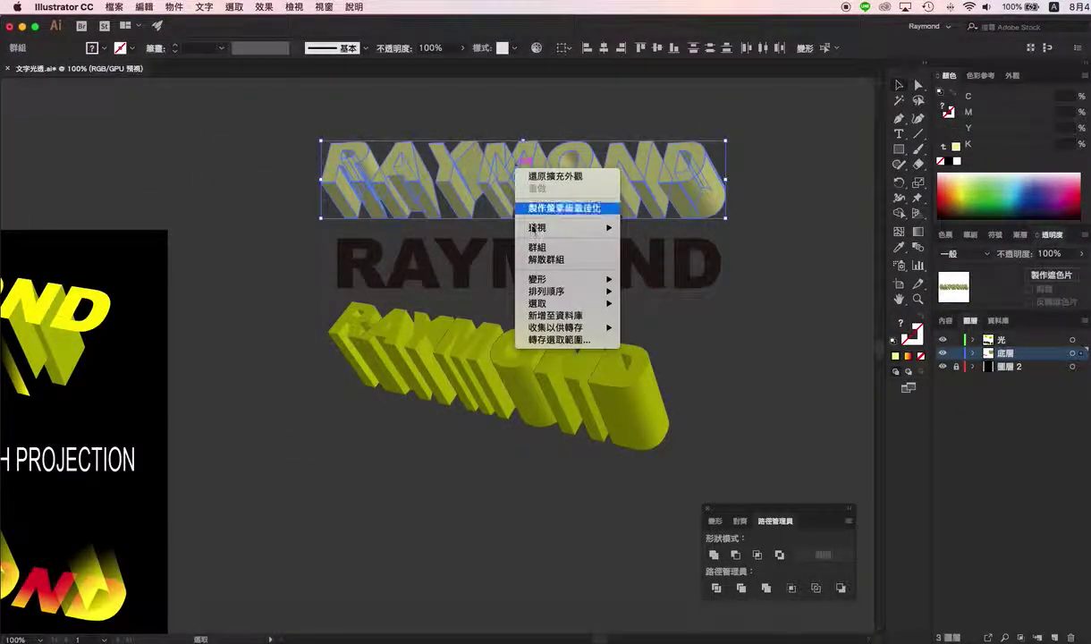
click(550, 260)
click(769, 192)
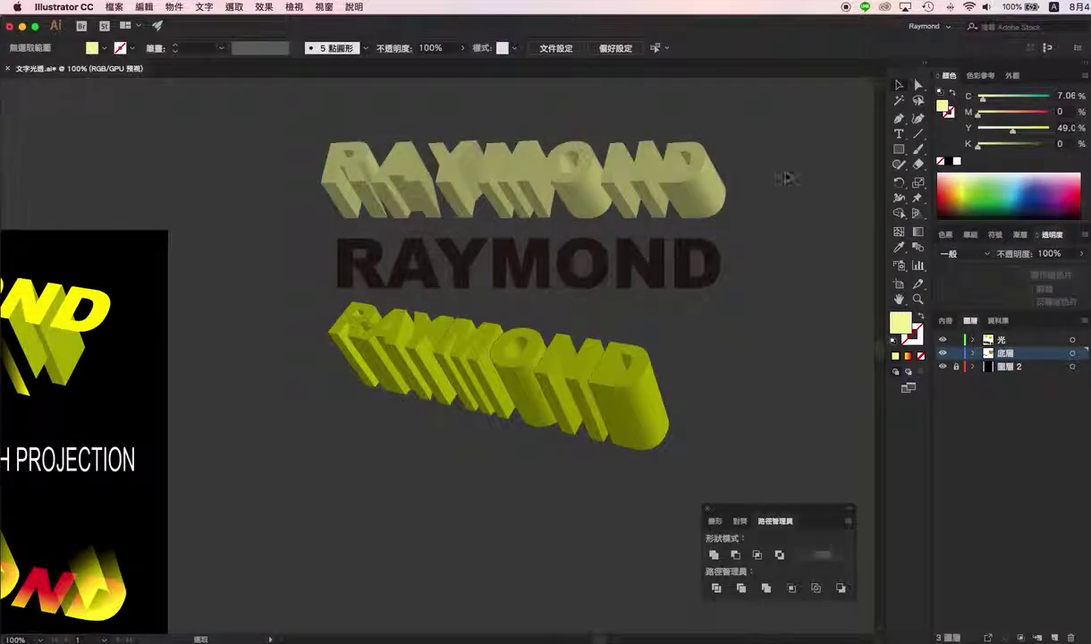
Ungroup the O, R and A letter groups into separate pieces
click(577, 154)
right_click(560, 168)
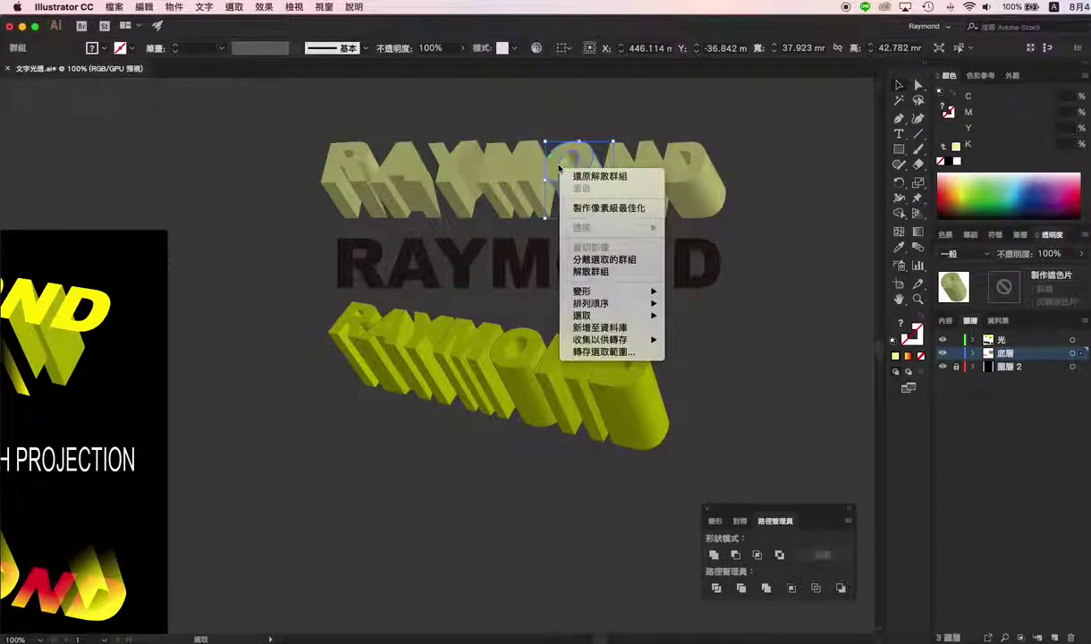
click(581, 270)
click(356, 176)
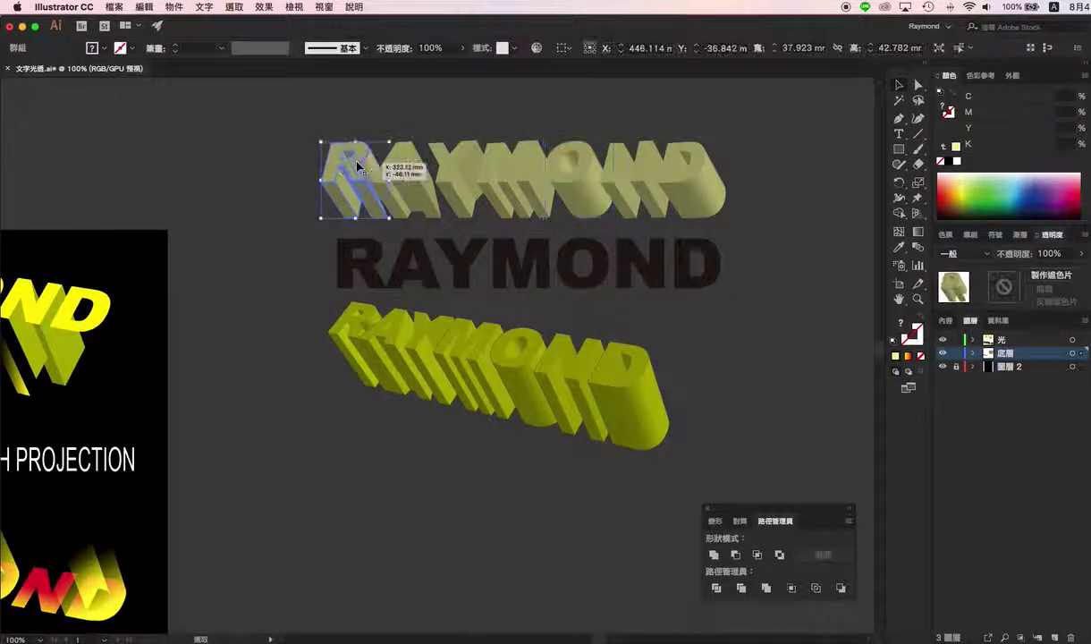
right_click(356, 179)
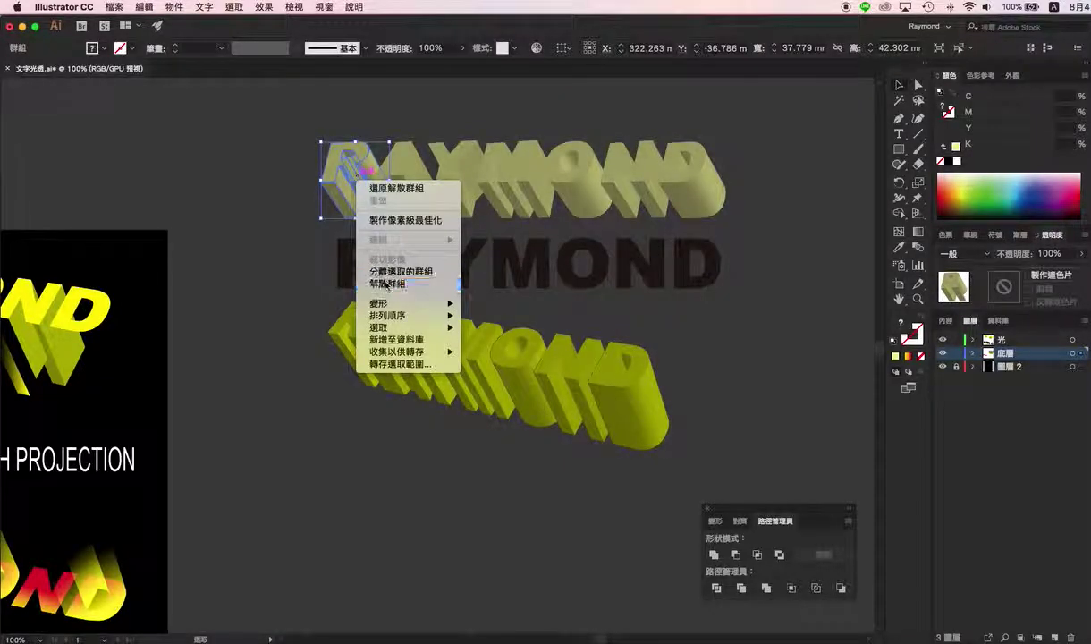
click(387, 283)
click(407, 183)
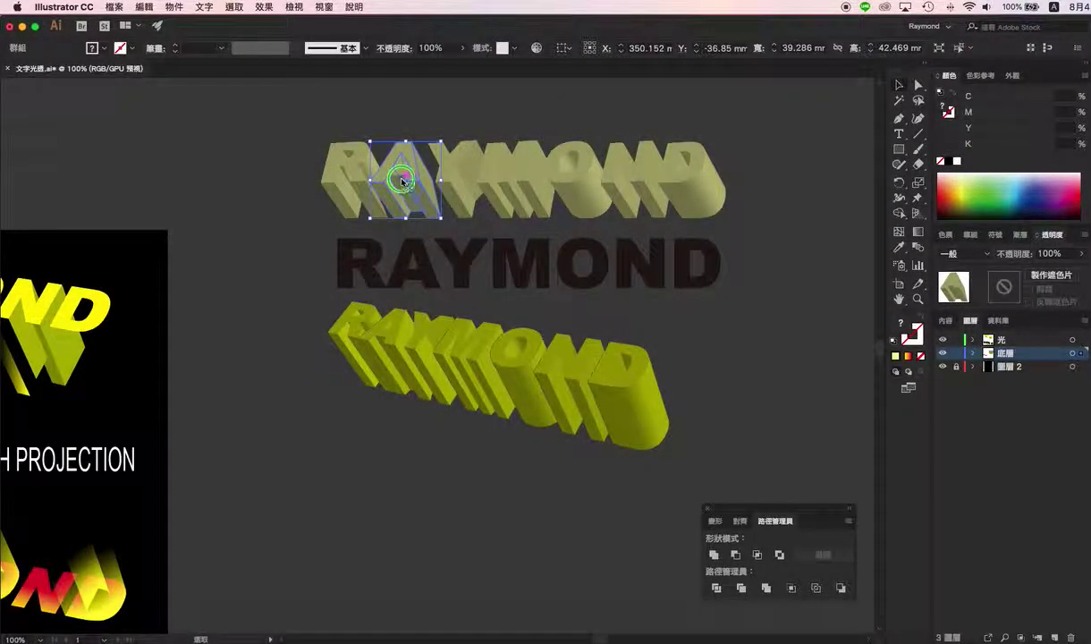
right_click(402, 183)
click(445, 286)
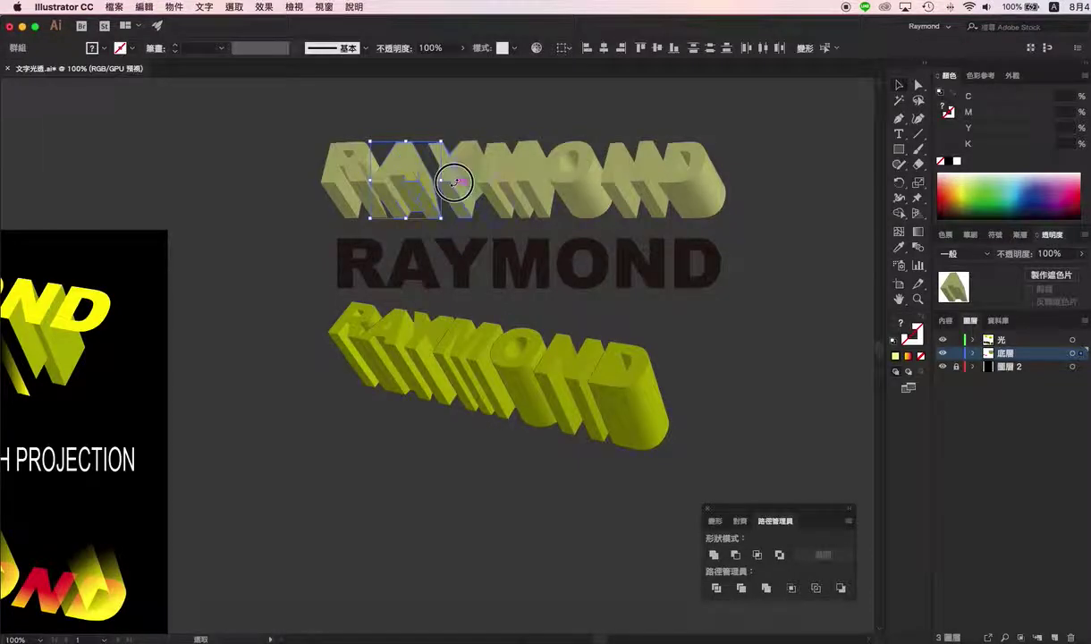
Ungroup the Y, M, N and D letter groups into separate pieces
click(454, 183)
right_click(429, 191)
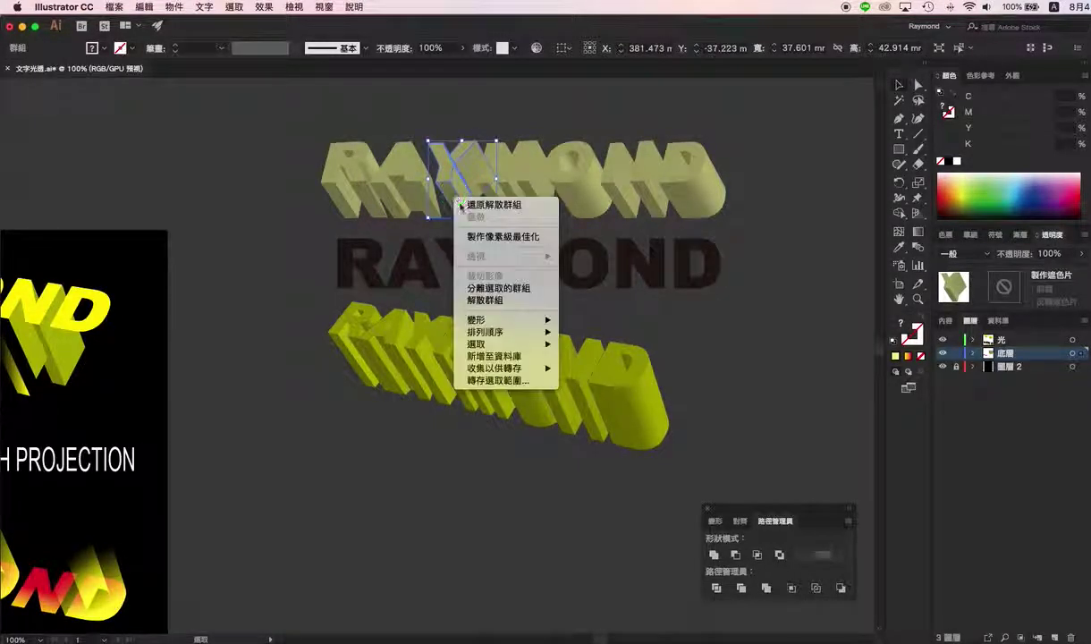
click(465, 300)
click(521, 186)
right_click(521, 189)
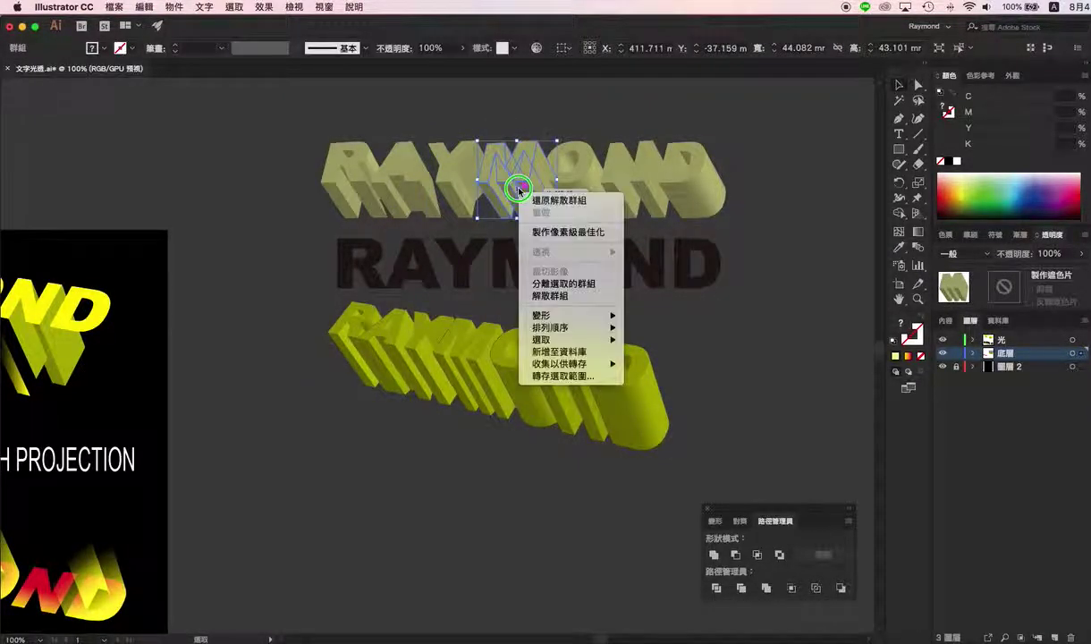
click(555, 293)
click(613, 182)
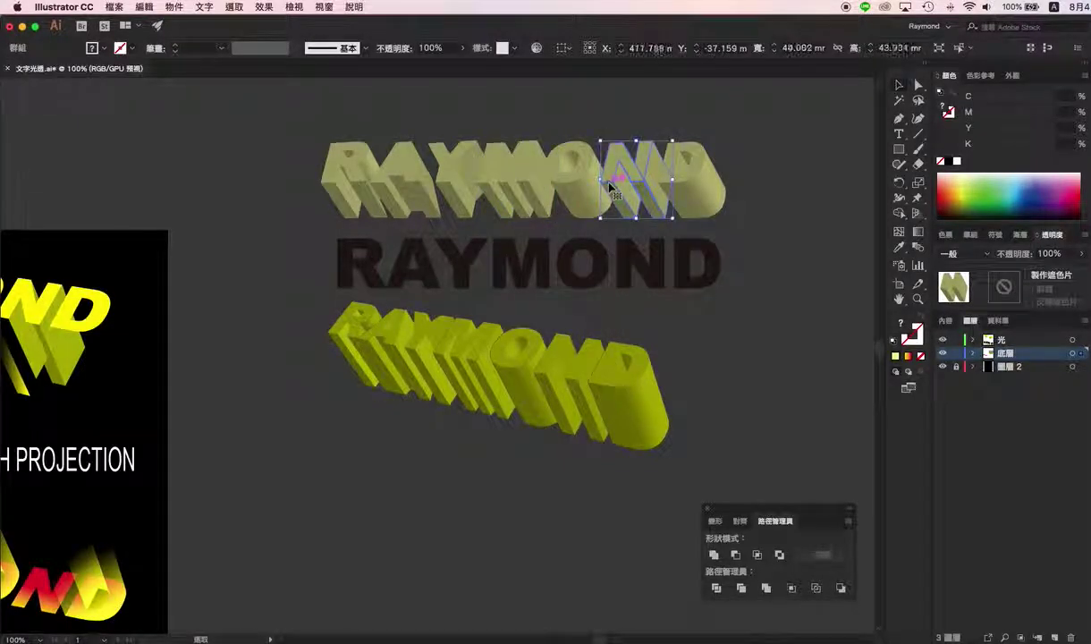
right_click(619, 192)
click(648, 295)
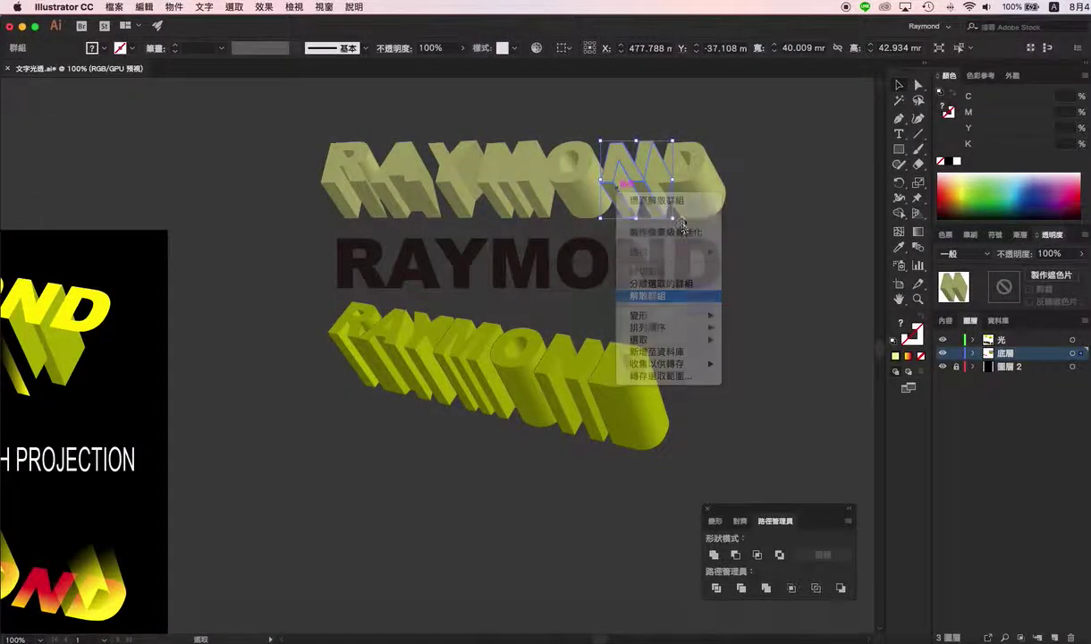
click(699, 184)
right_click(699, 184)
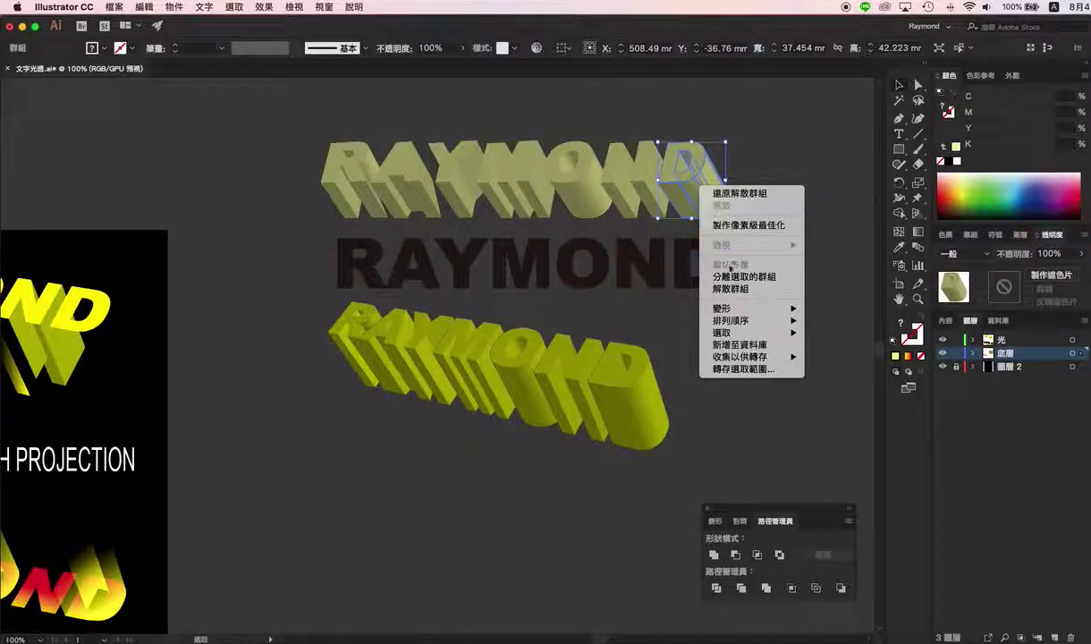
click(729, 295)
click(776, 193)
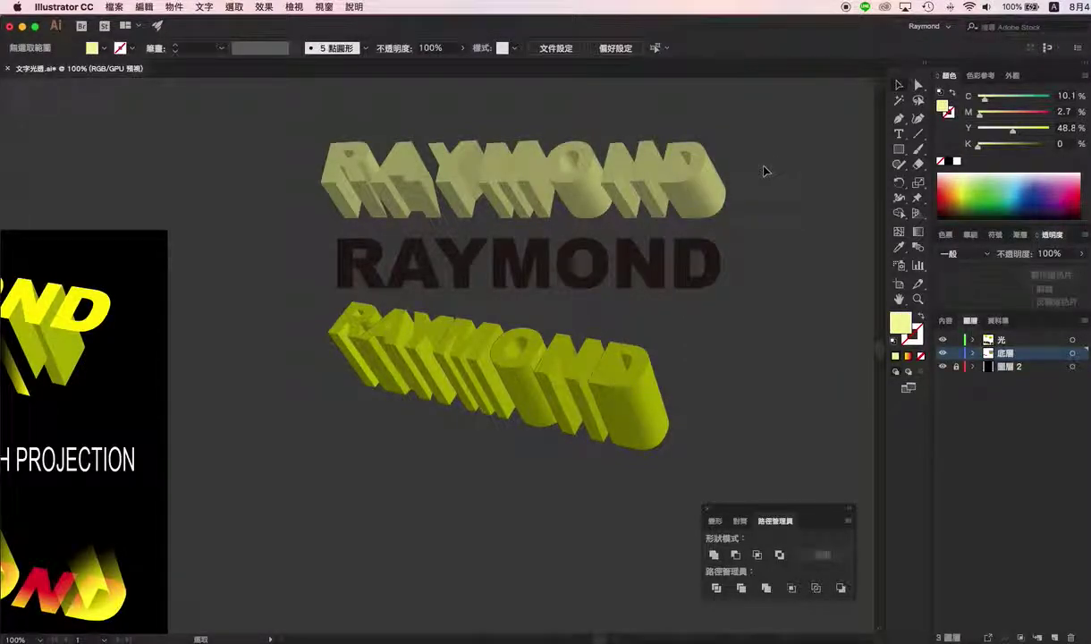
Select the front faces of R, A, Y, M, O, N, D and lift them off the extrusion
click(353, 158)
shift+click(402, 154)
shift+click(448, 168)
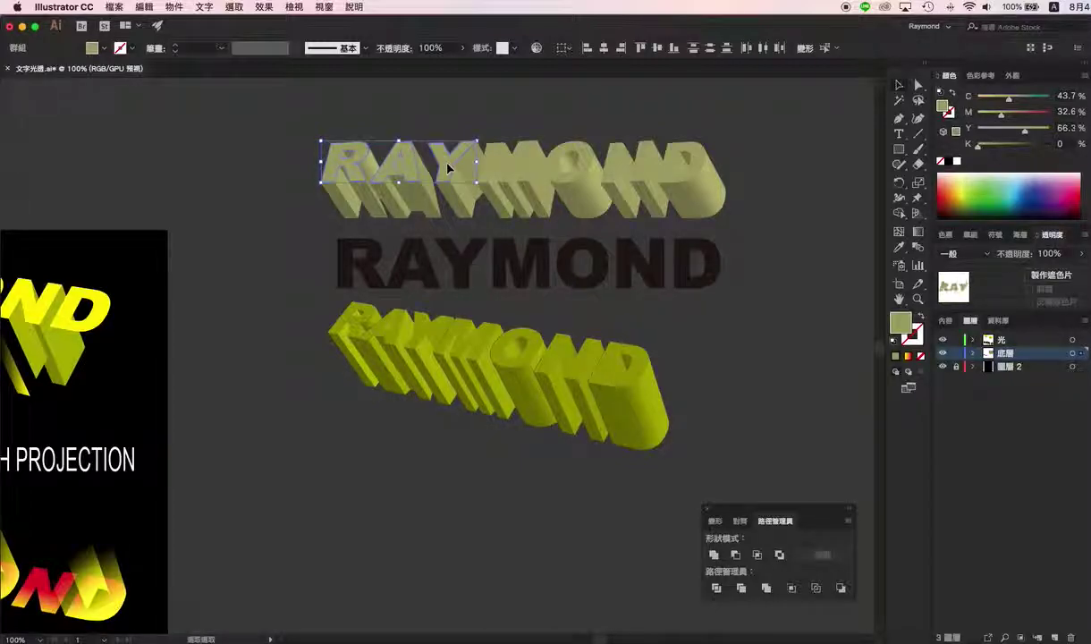
shift+click(493, 165)
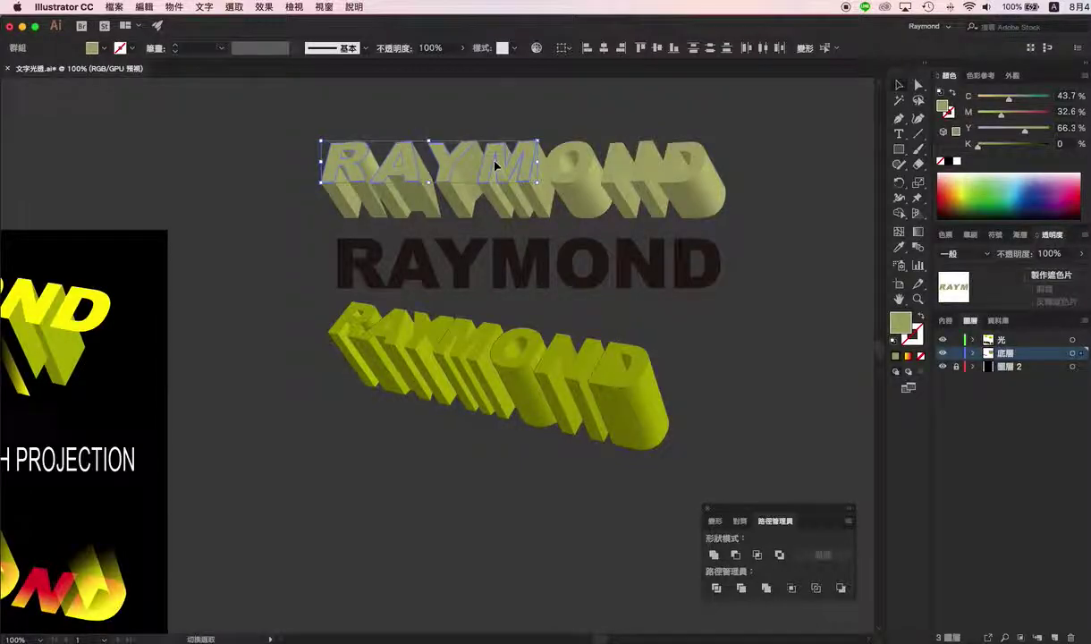
shift+click(578, 159)
shift+click(618, 161)
shift+click(689, 156)
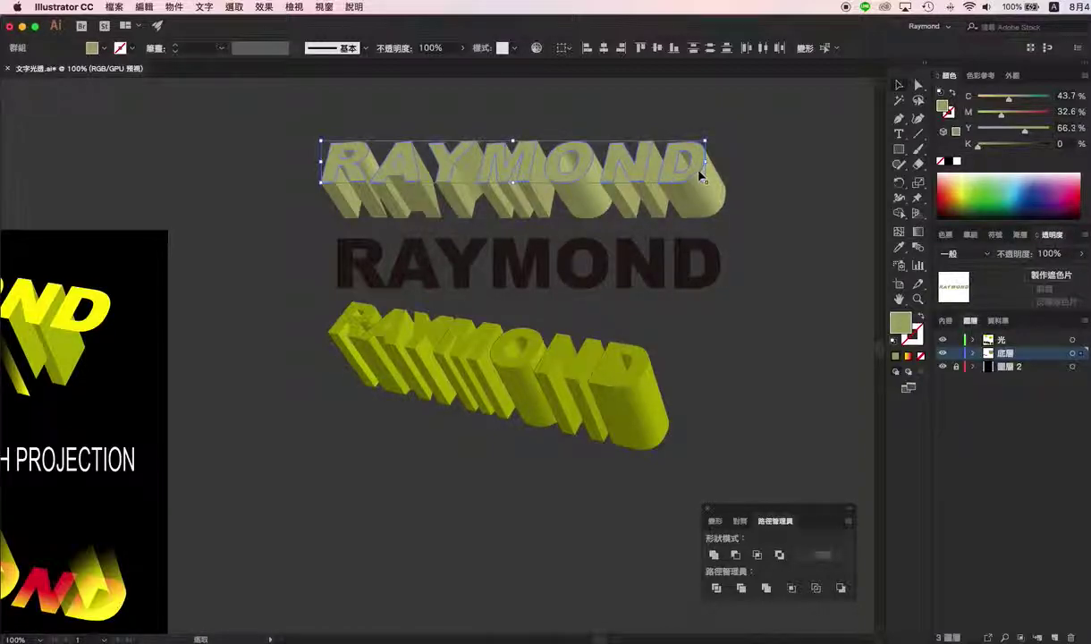
drag(700, 172, 701, 179)
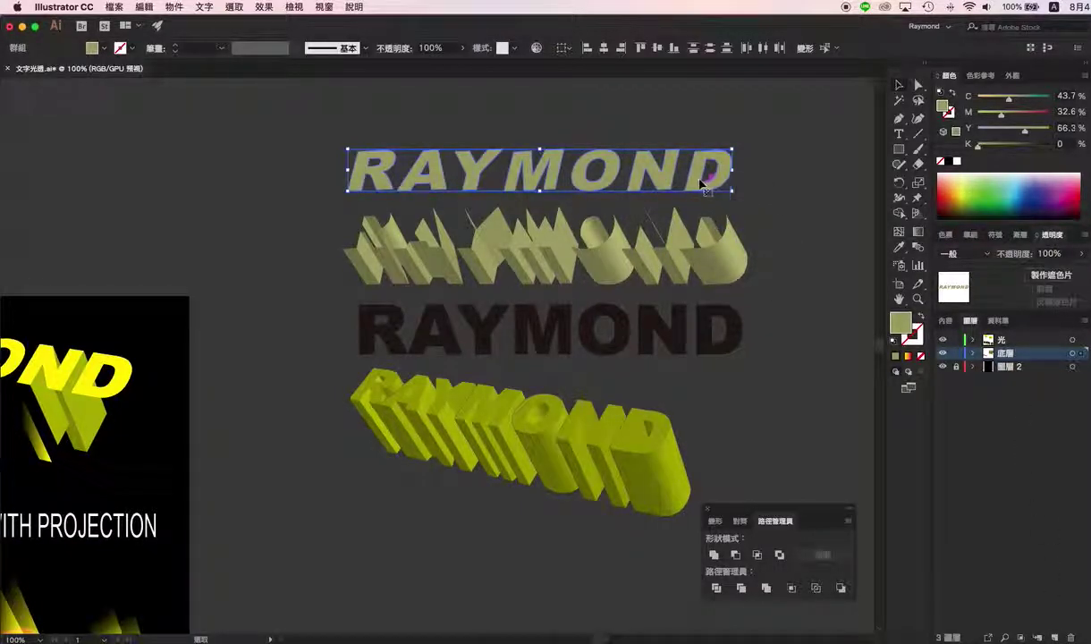
drag(123, 525, 409, 275)
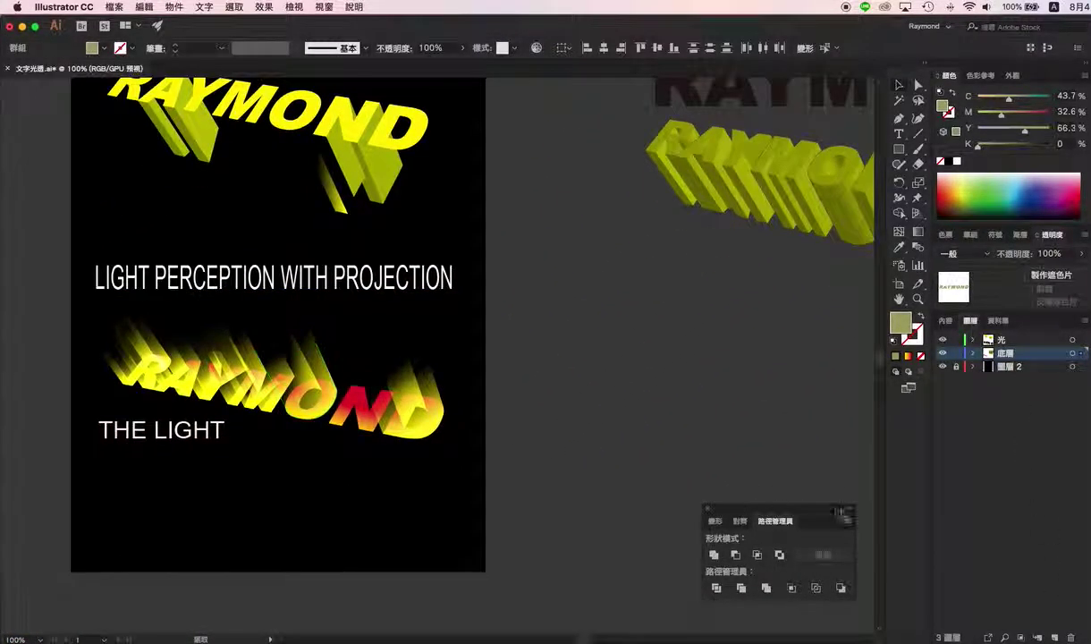
Hide the 光 layer and inspect the reference RAYMOND's yellow-to-red gradient at 74.6°
click(944, 340)
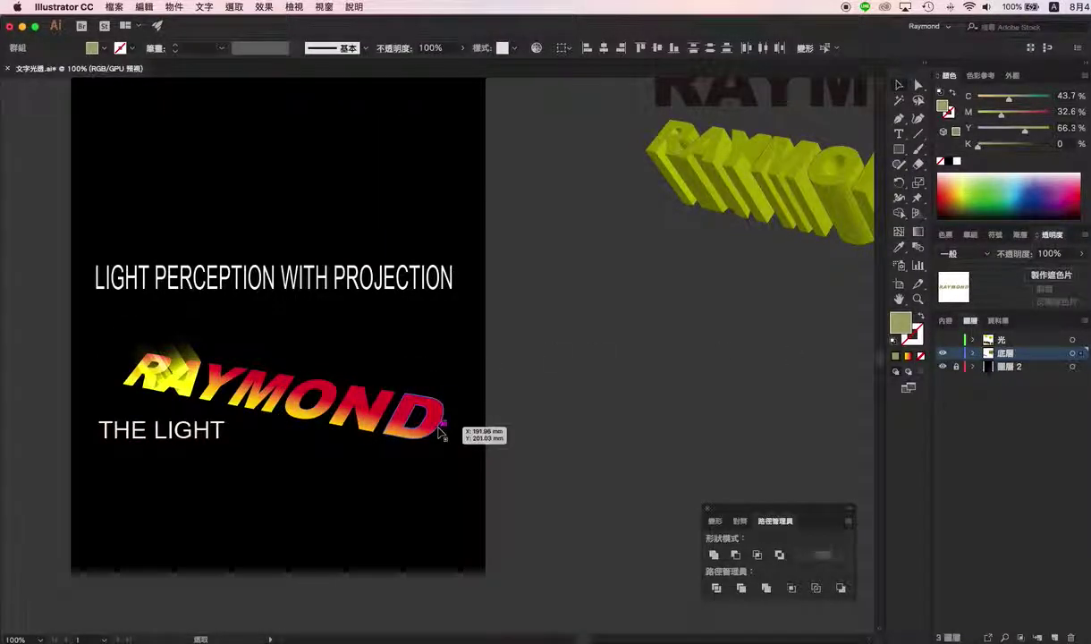
click(438, 430)
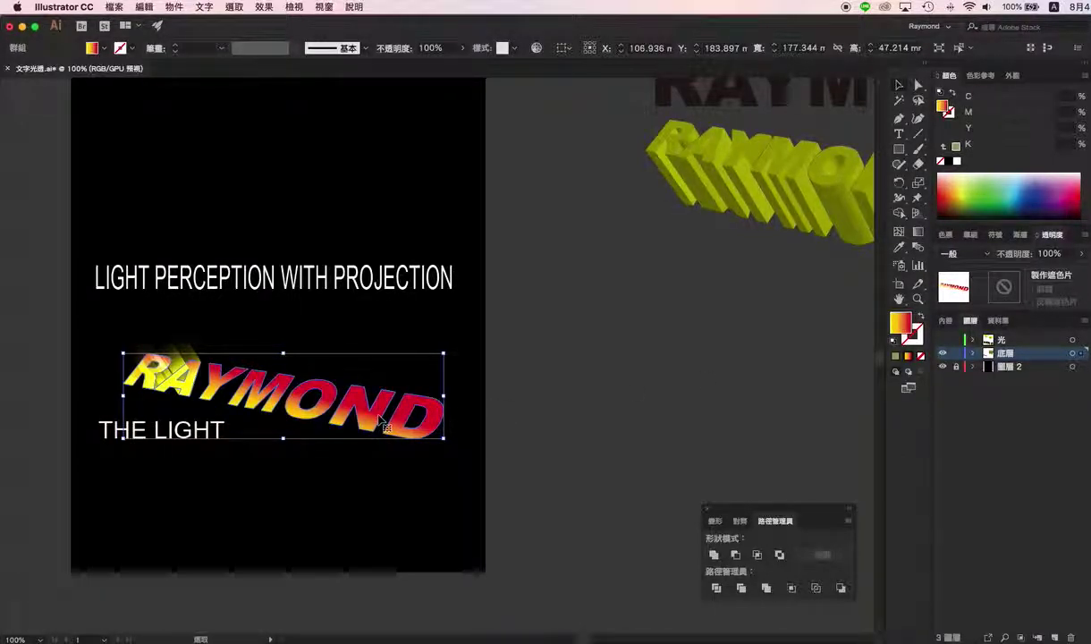
click(1023, 234)
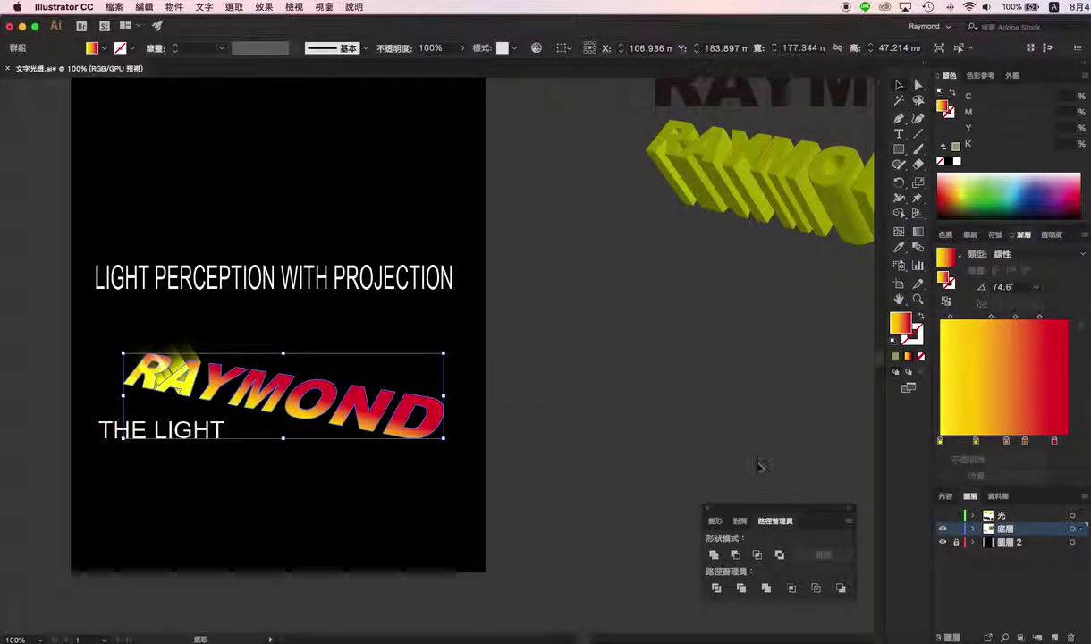
key(ctrl+shift+a)
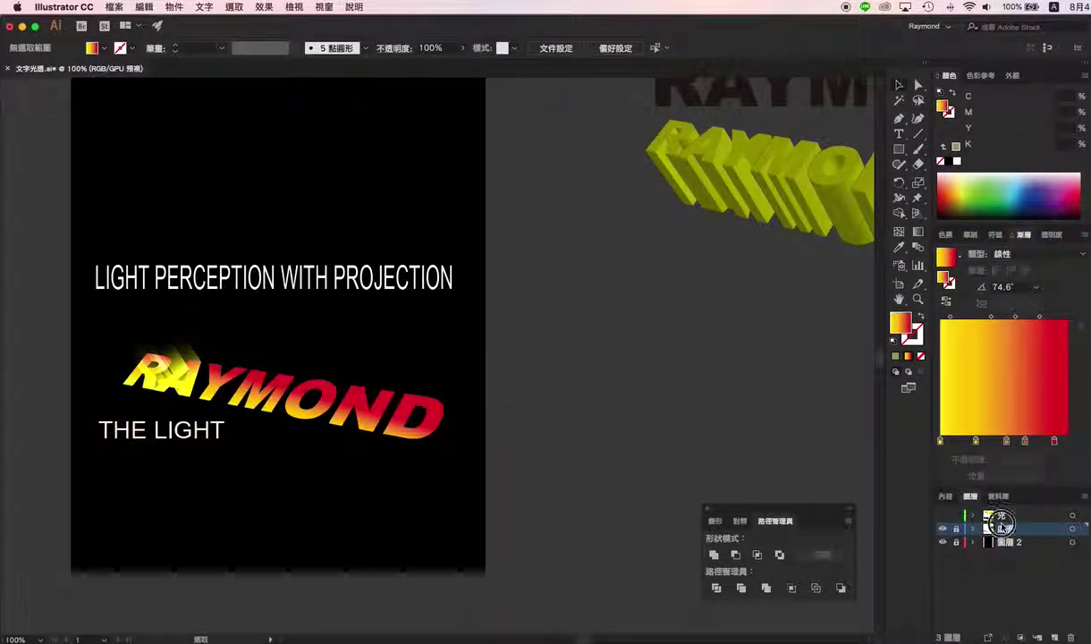
click(942, 517)
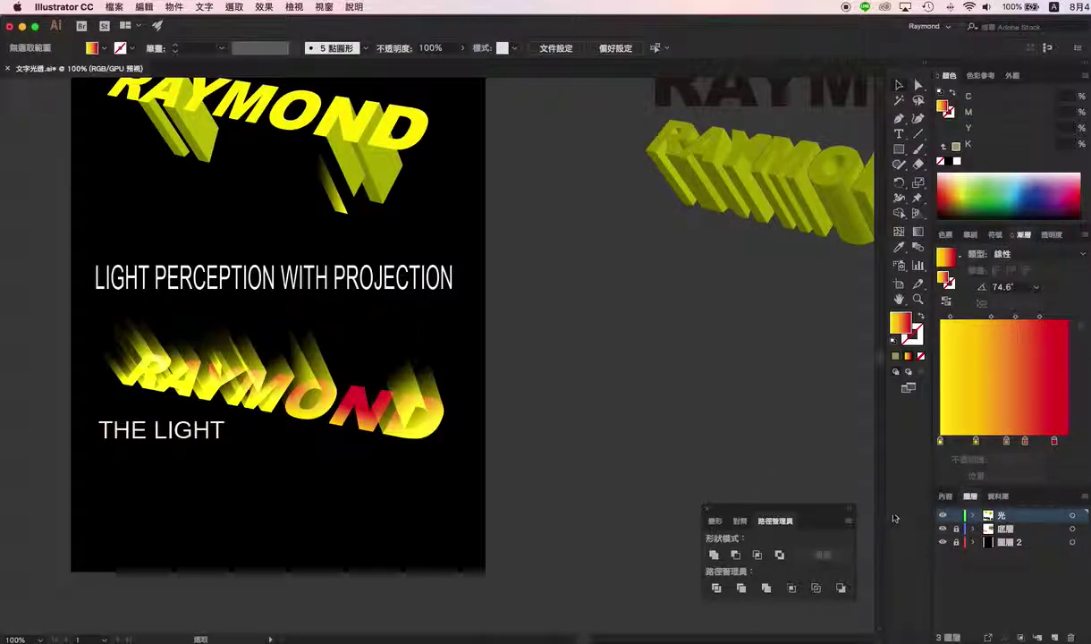
click(942, 516)
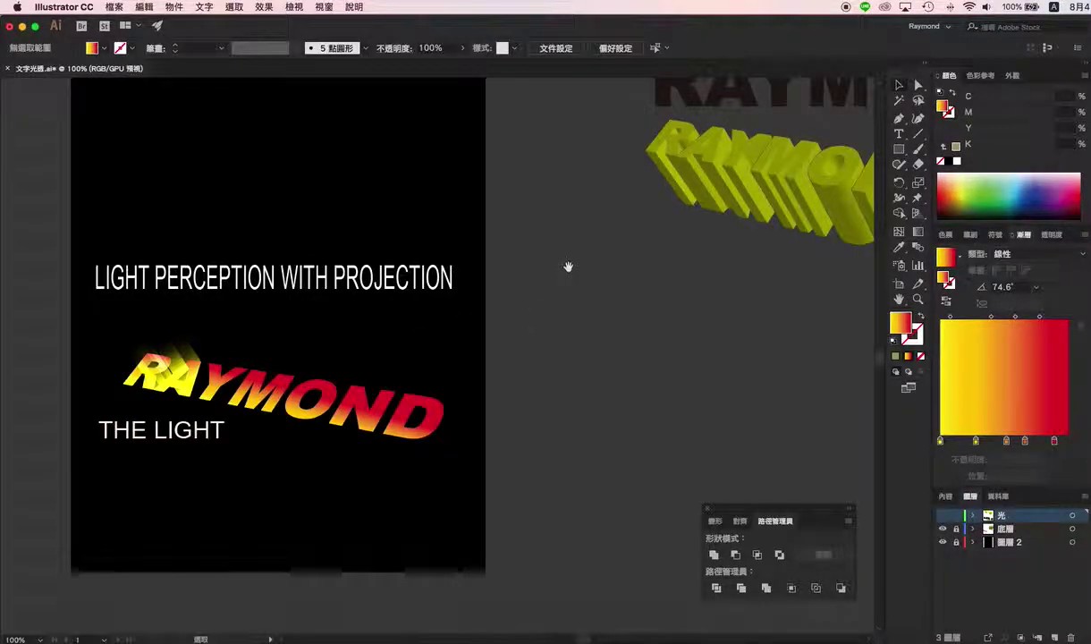
mouse_move(568, 268)
mouse_down()
mouse_move(598, 450)
mouse_move(365, 398)
mouse_up()
drag(507, 300, 377, 311)
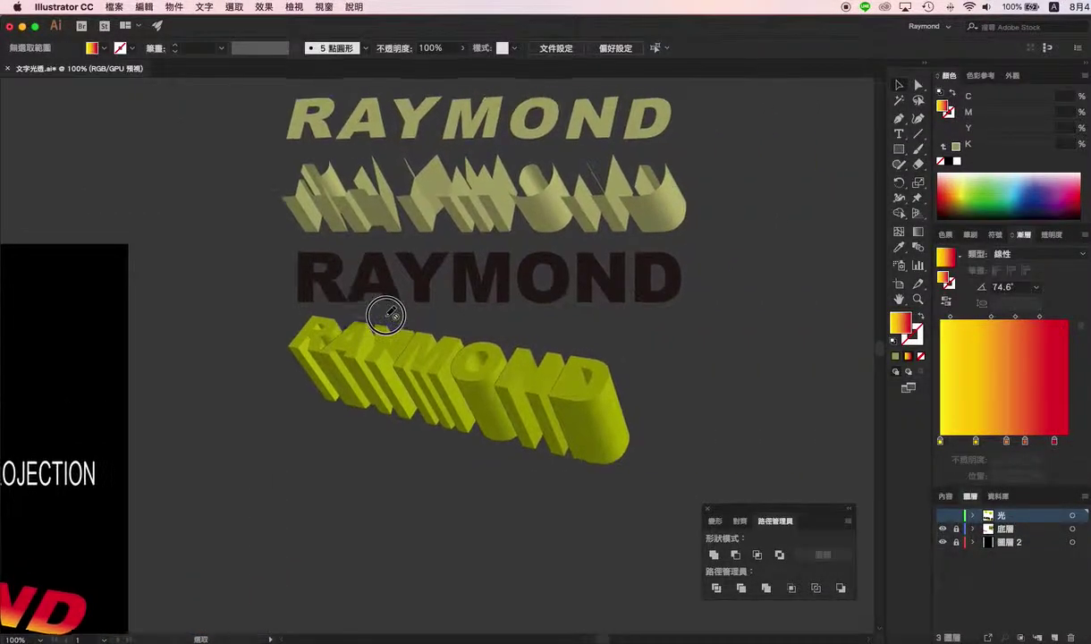
Show the 光 layer and unite the D extrusion pieces into one shape with Pathfinder
click(942, 516)
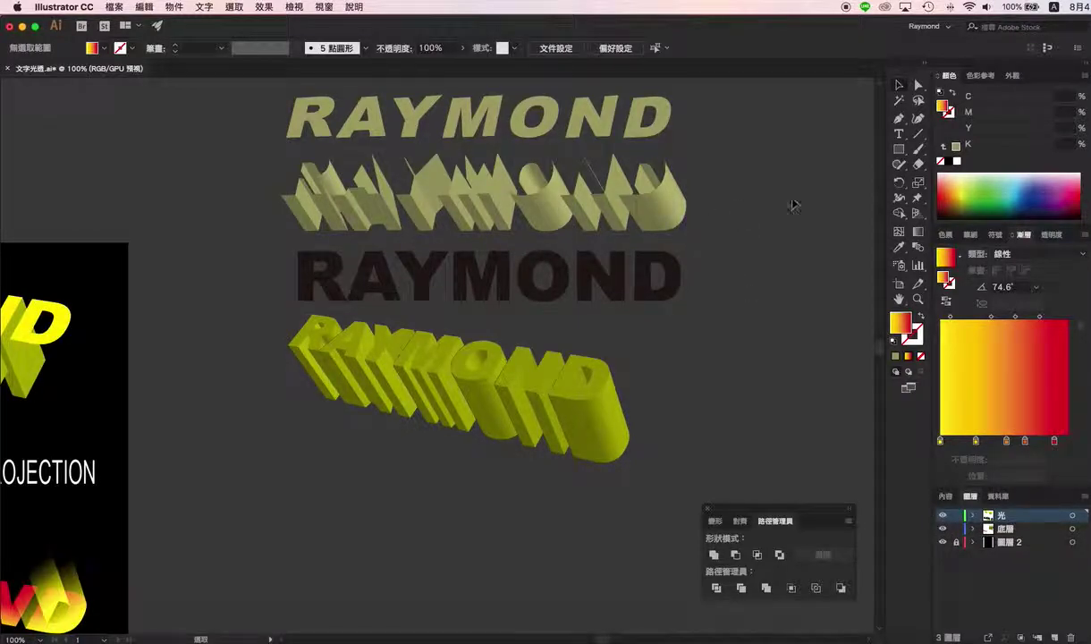
click(676, 203)
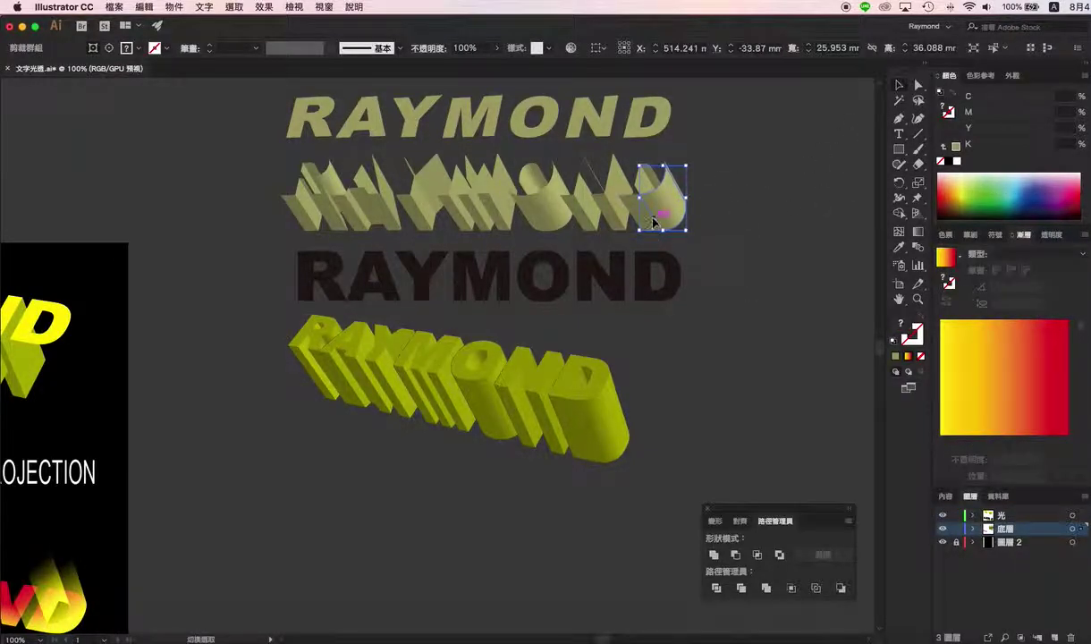
scroll(654, 221, left, 2)
scroll(645, 198, down, 3)
scroll(646, 203, up, 5)
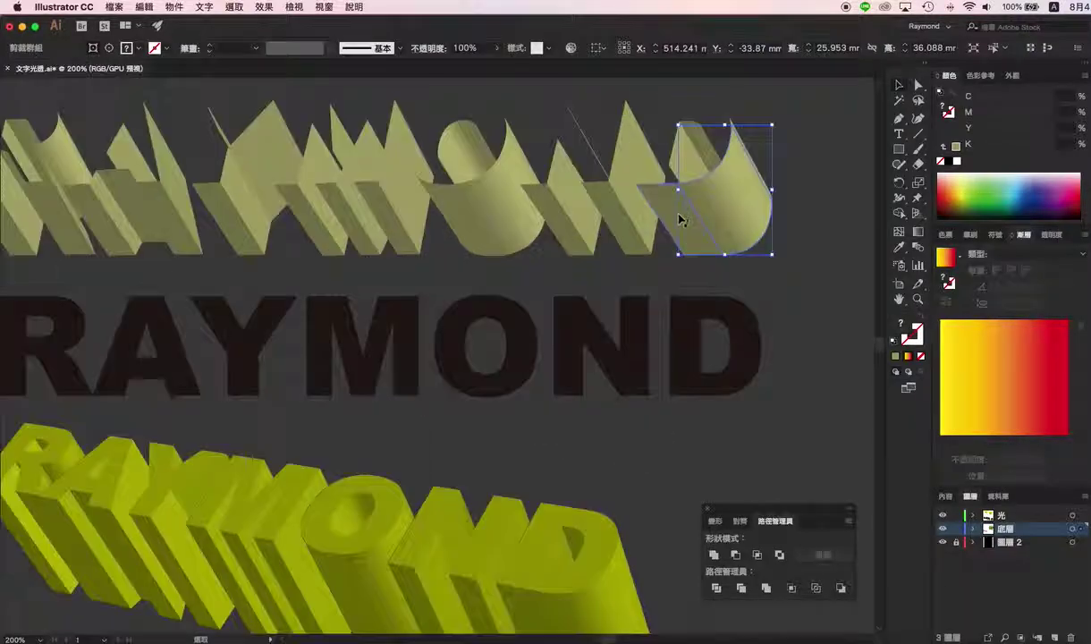
shift+click(678, 220)
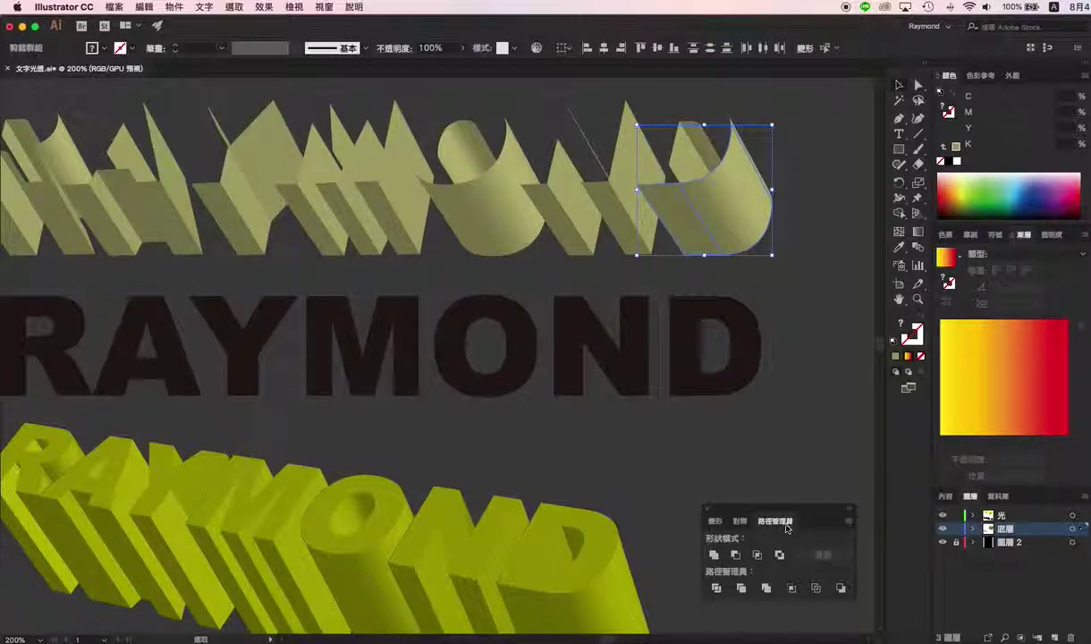
click(324, 6)
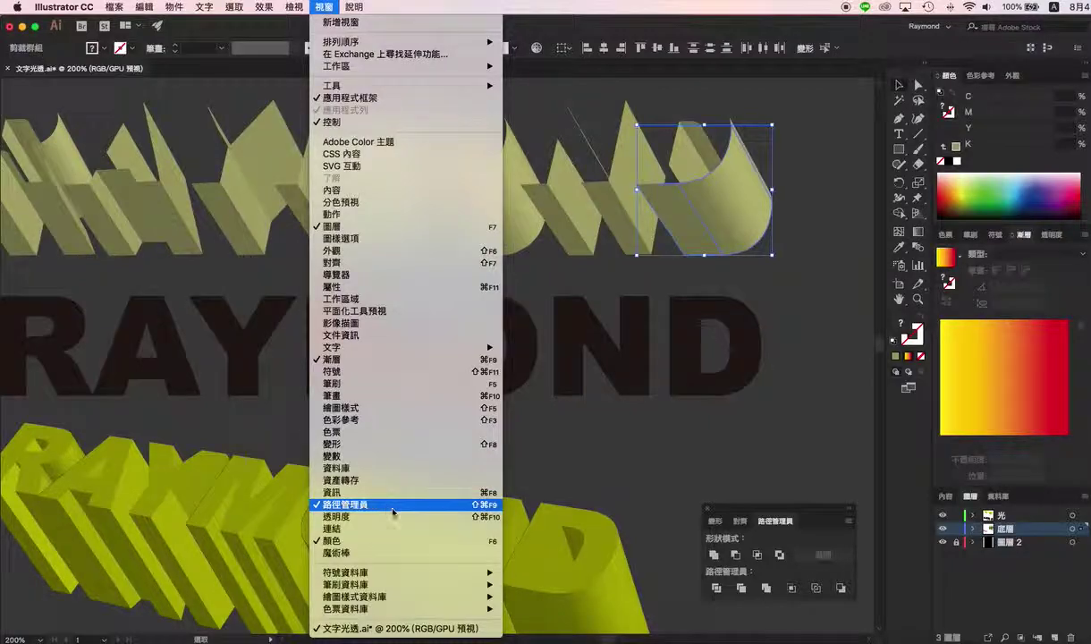
click(735, 557)
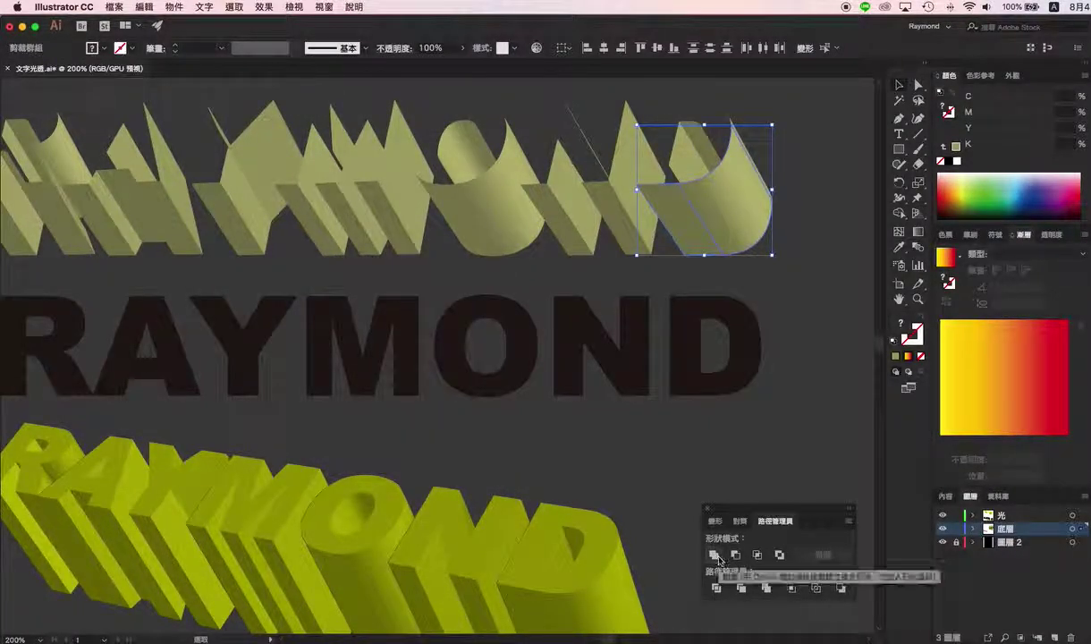
click(715, 555)
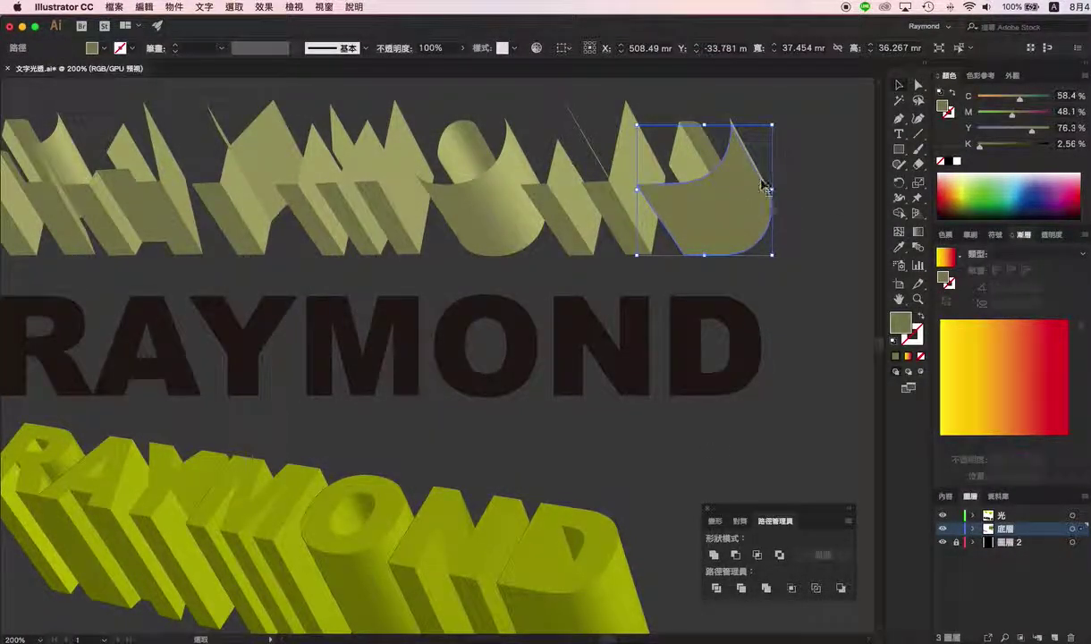
shift+click(754, 165)
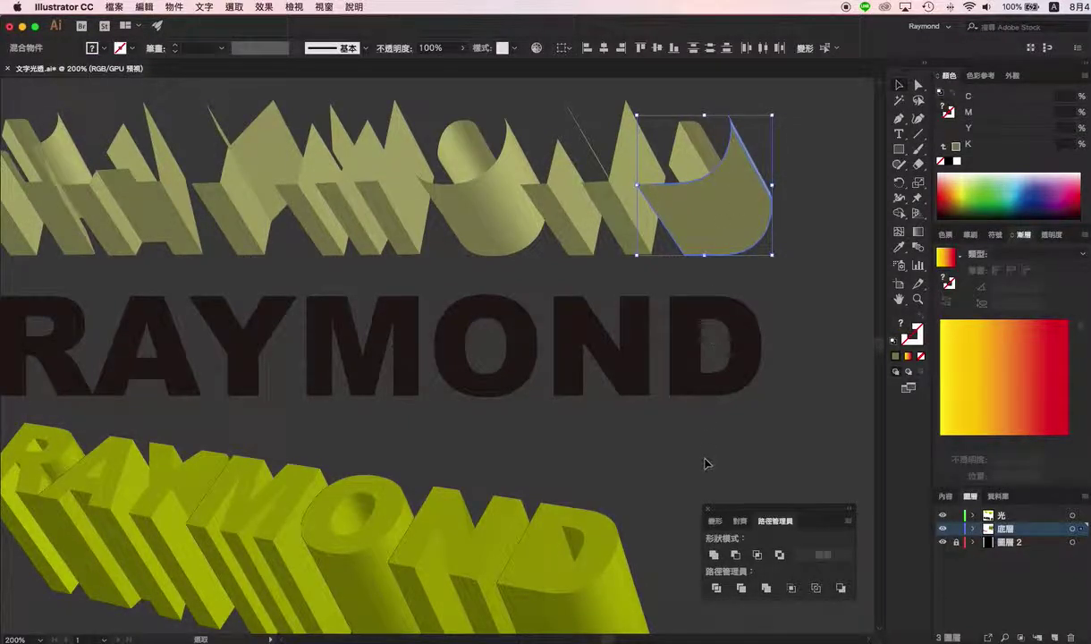
click(717, 556)
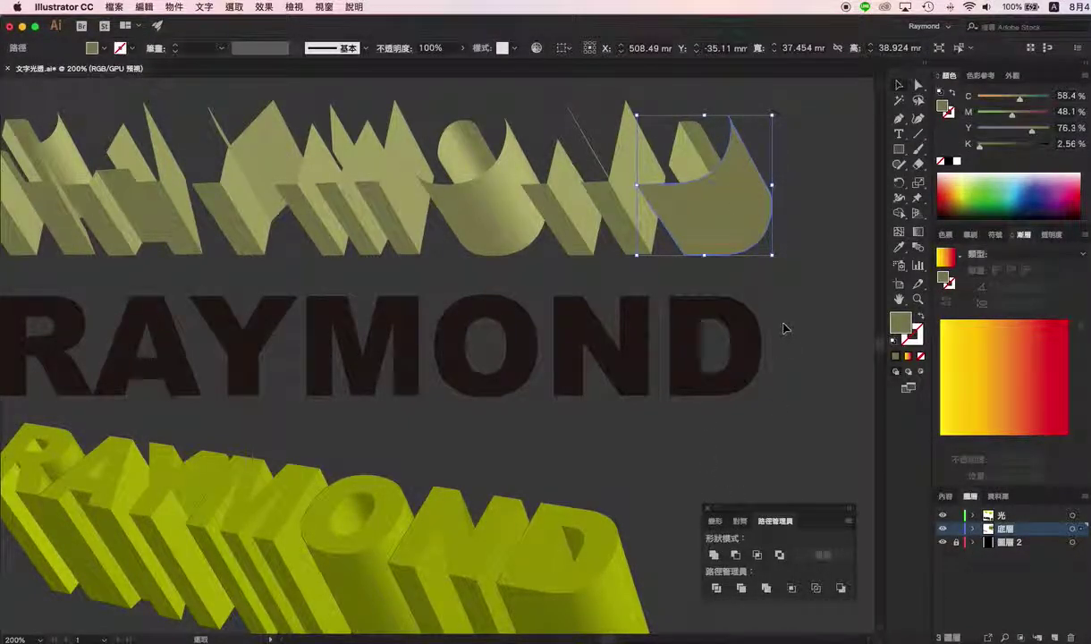
click(789, 249)
Unite the O cylinder extrusion into one flat olive shape
click(619, 234)
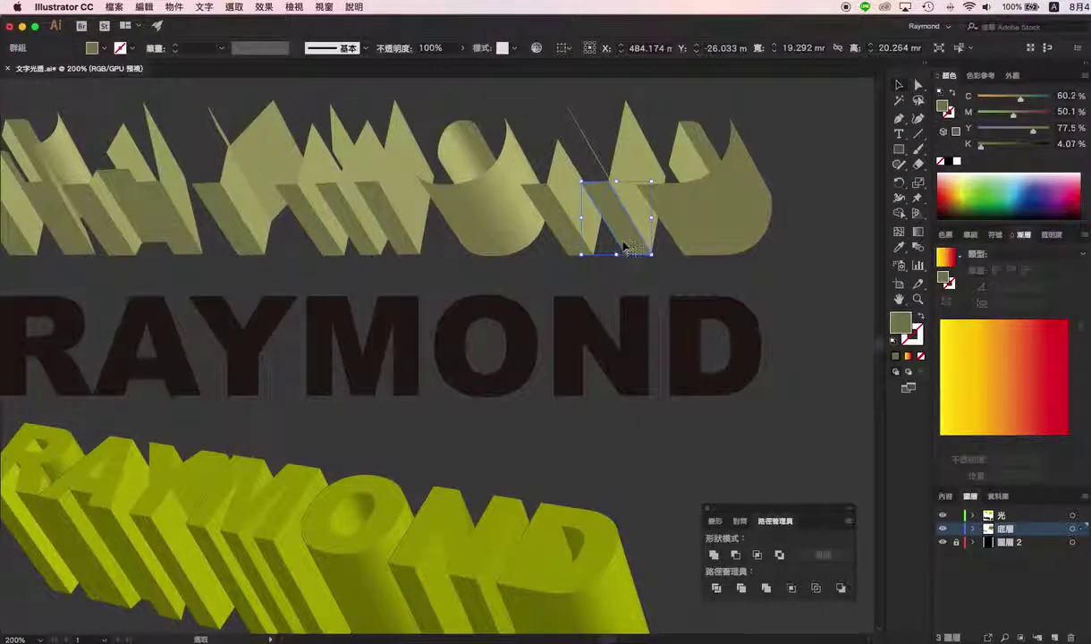
scroll(653, 254, left, 2)
click(529, 221)
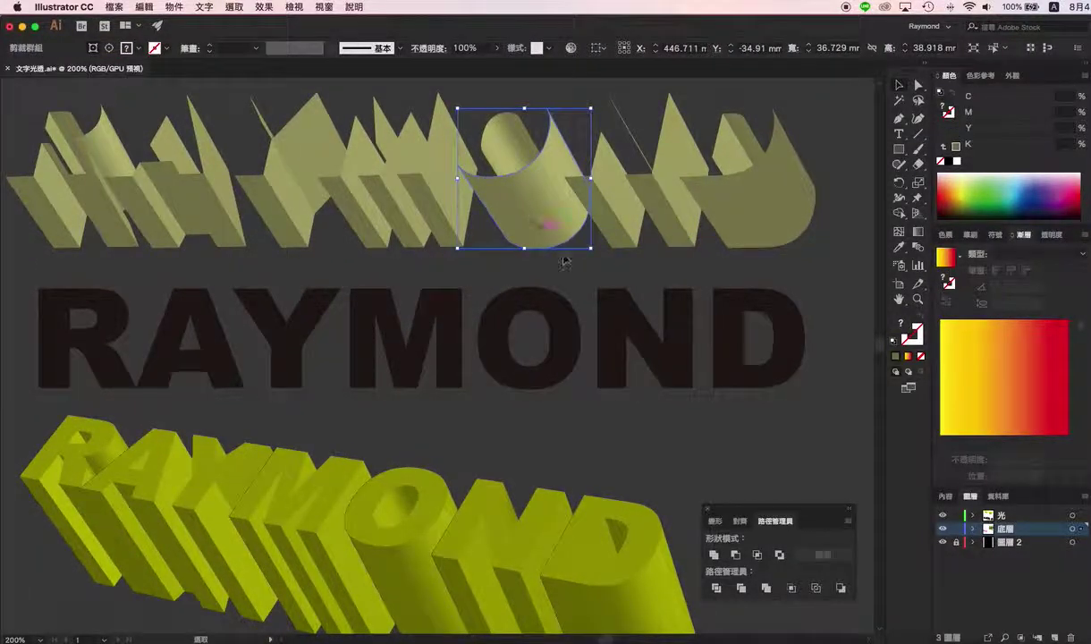
click(715, 556)
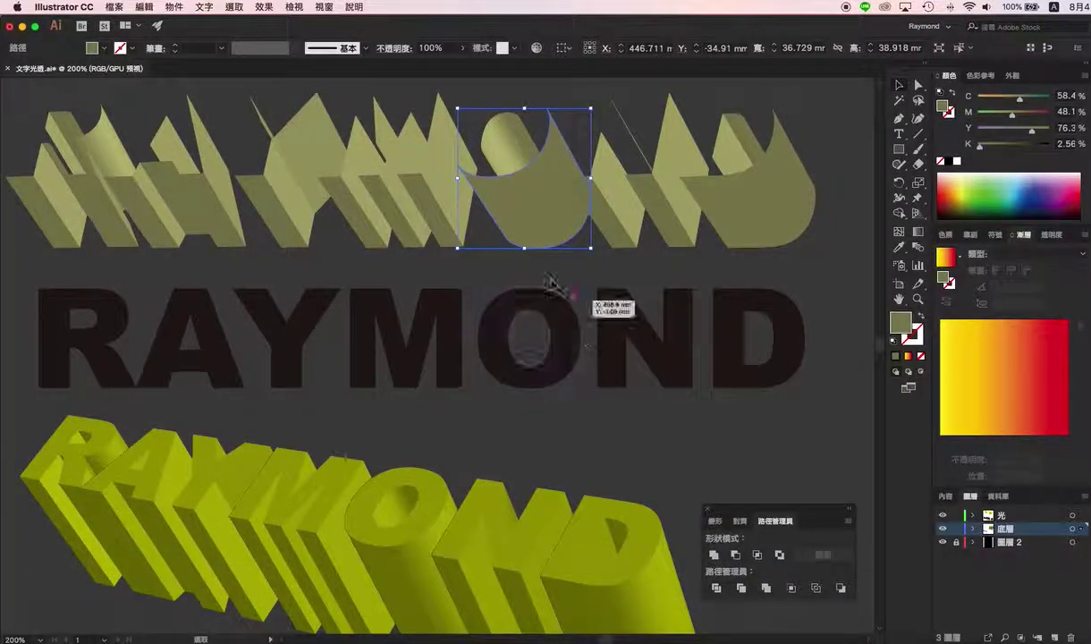
click(623, 259)
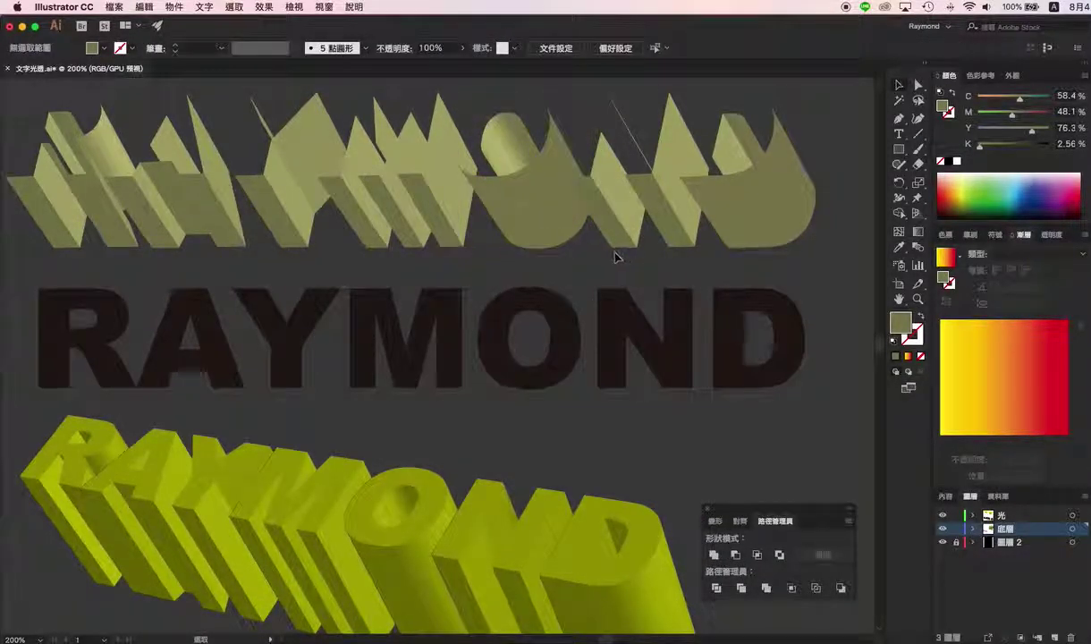
key(super+1)
scroll(564, 267, left, 5)
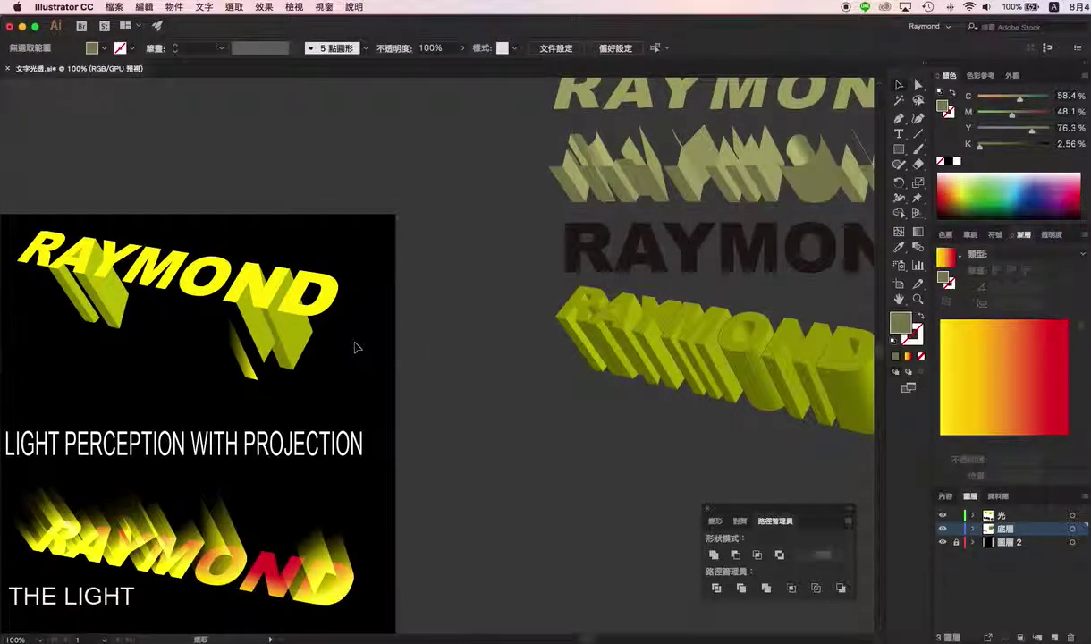
Eyedropper the black-to-yellow 0° gradient onto the merged D and move it beside the dark RAYMOND
drag(428, 434, 408, 320)
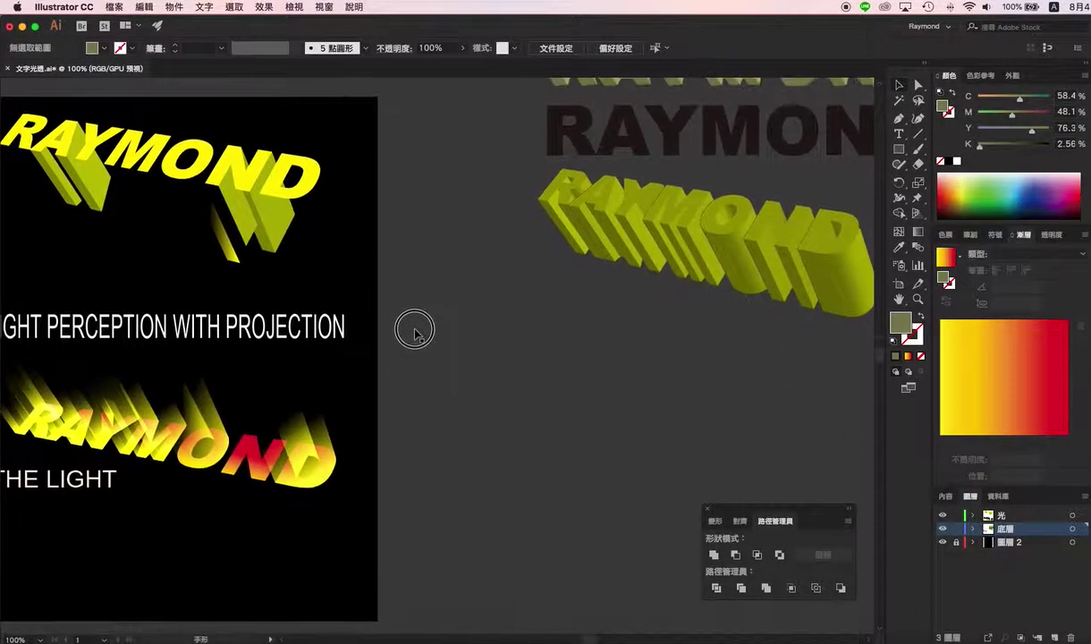
click(305, 434)
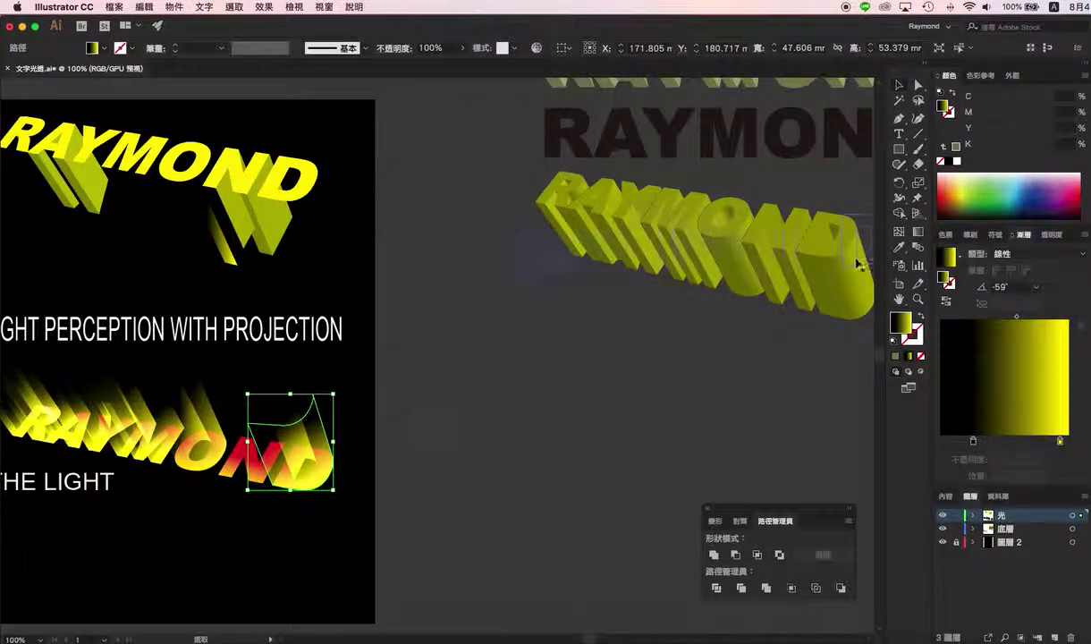
scroll(394, 431, right, 5)
scroll(541, 386, up, 3)
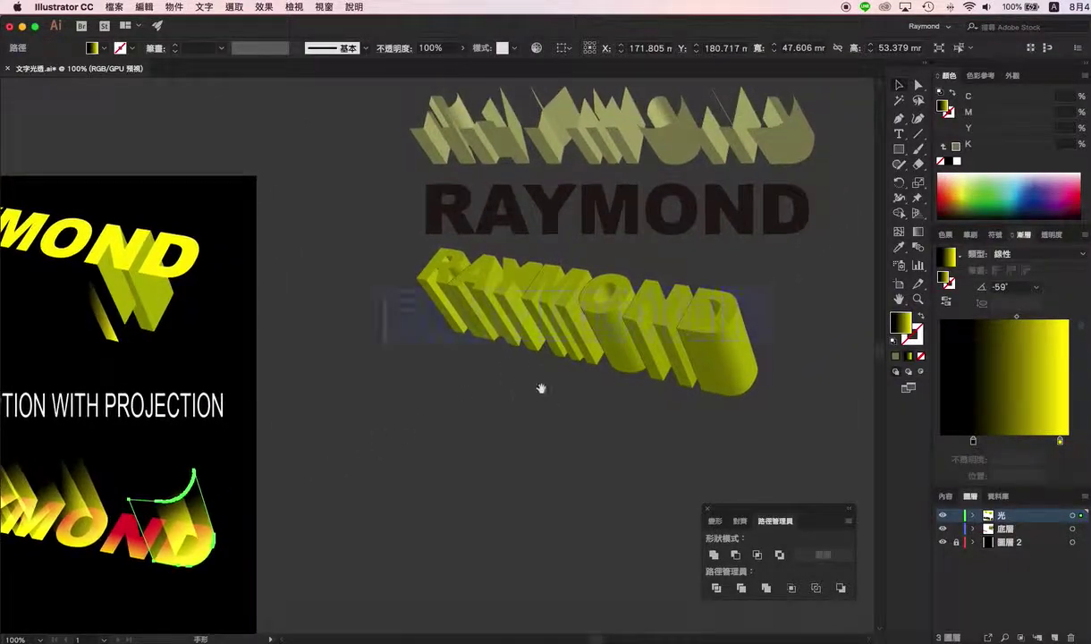
click(801, 143)
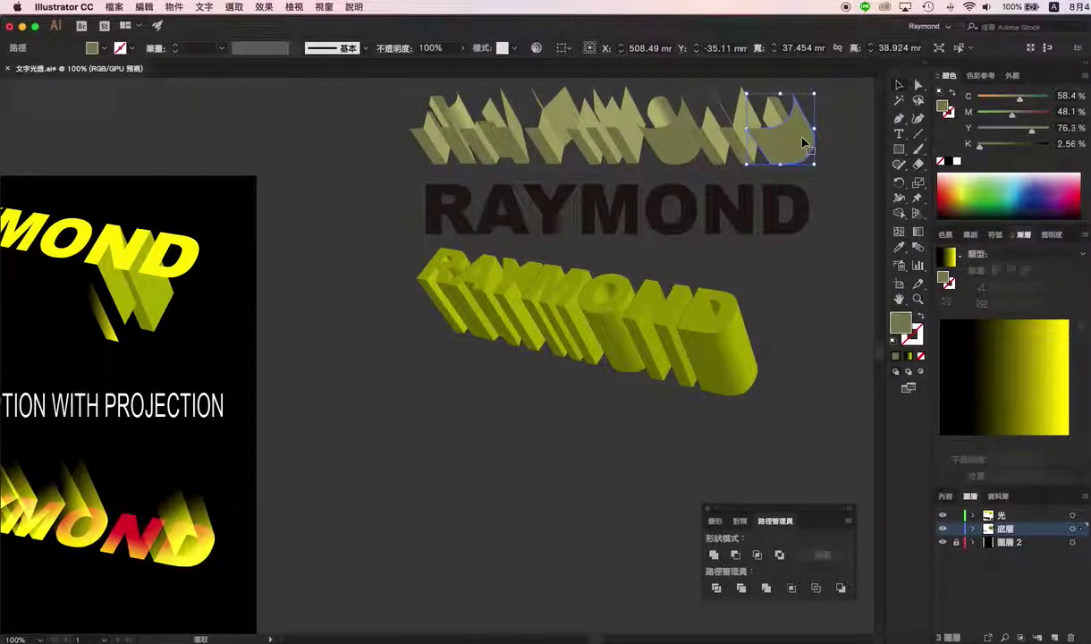
click(899, 249)
click(212, 483)
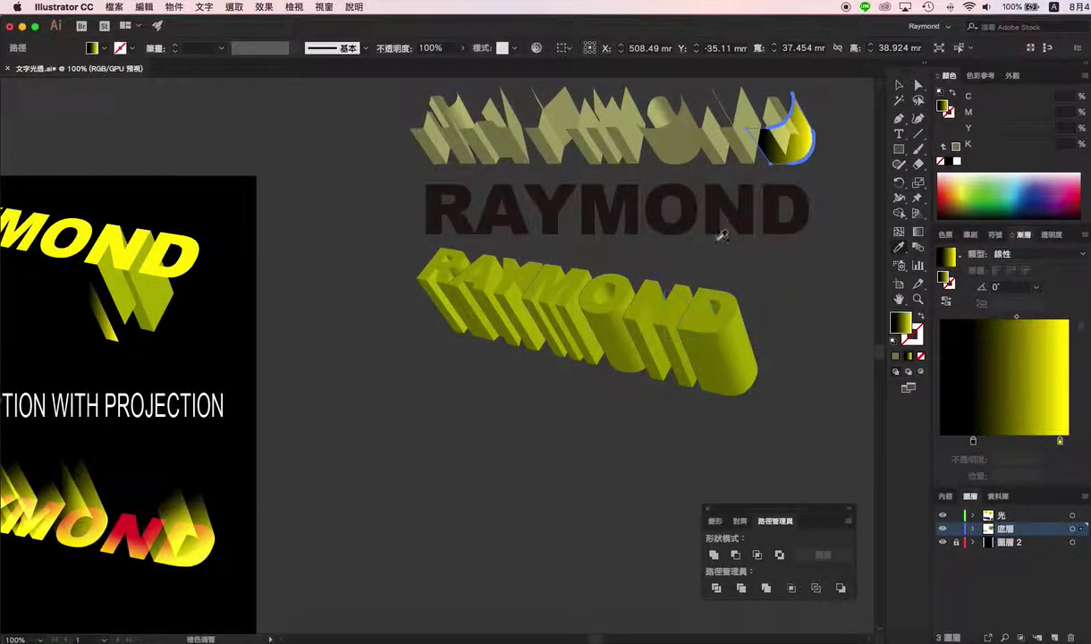
click(898, 85)
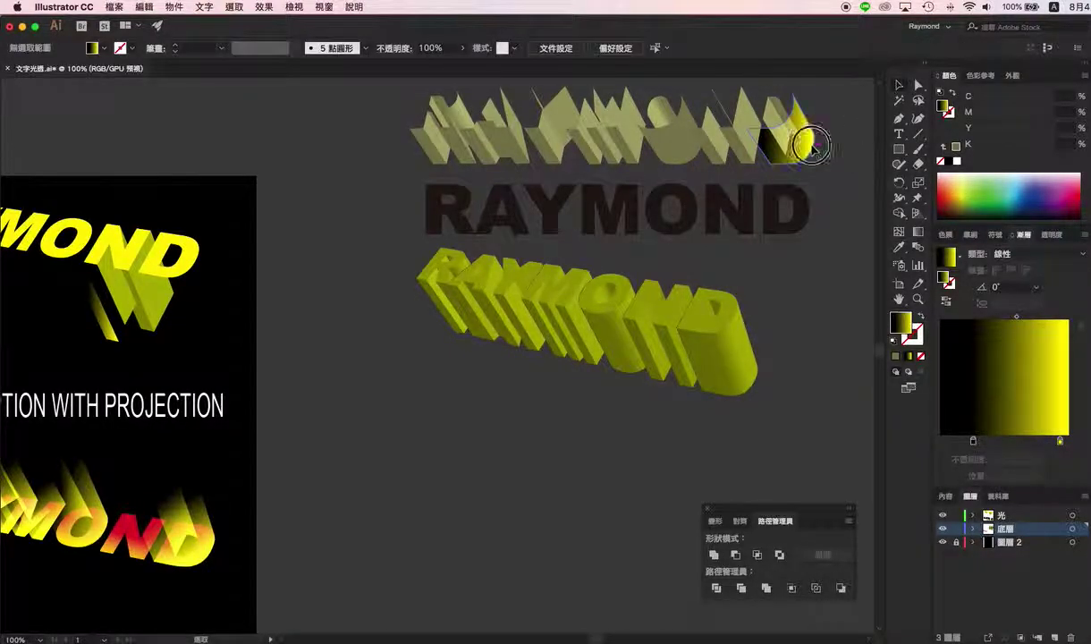
drag(759, 118, 792, 242)
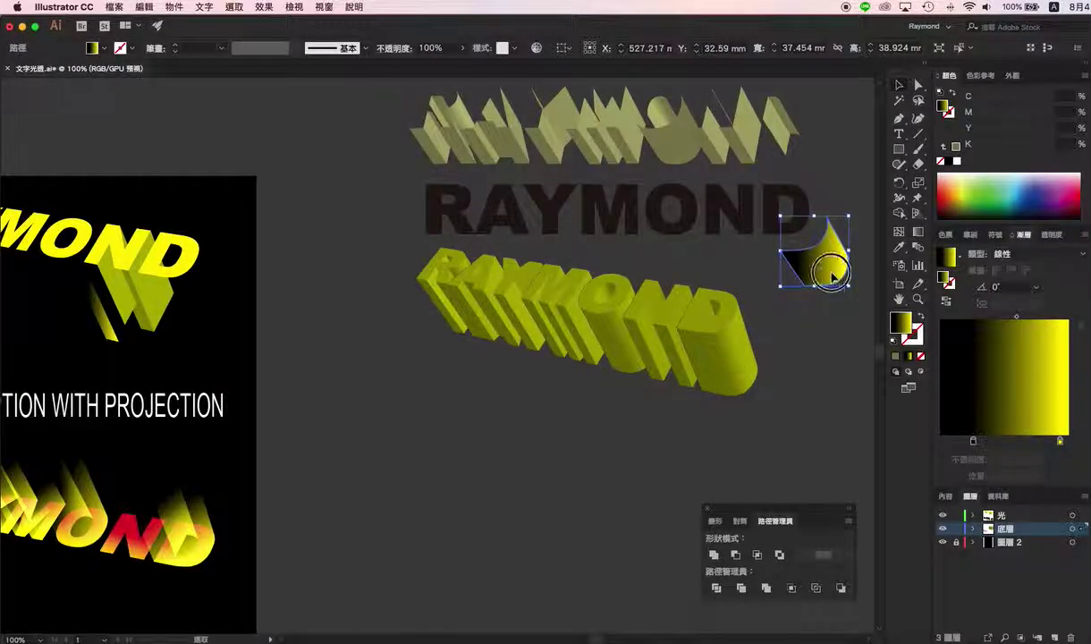
Angle the D shape's gradient diagonally toward the lower right at -35.1°
click(920, 232)
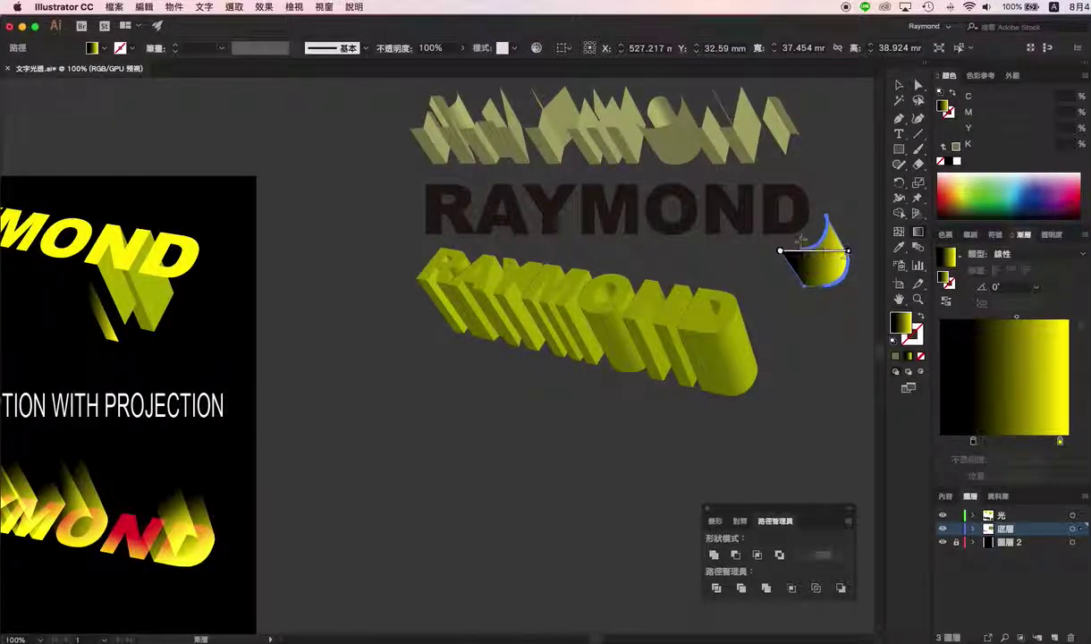
drag(802, 240, 839, 268)
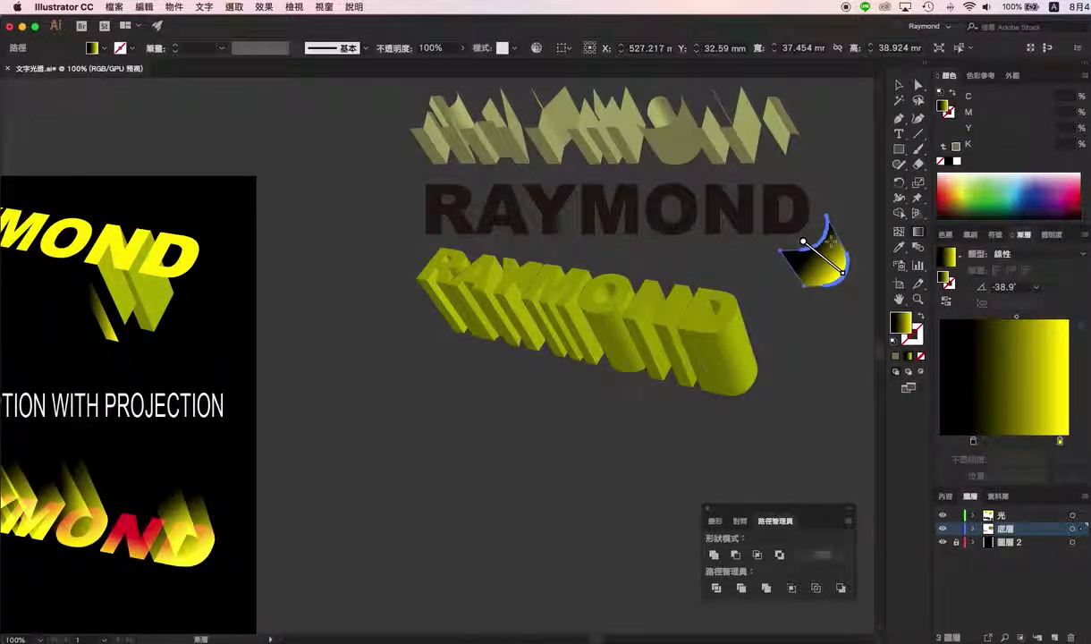
scroll(830, 240, up, 5)
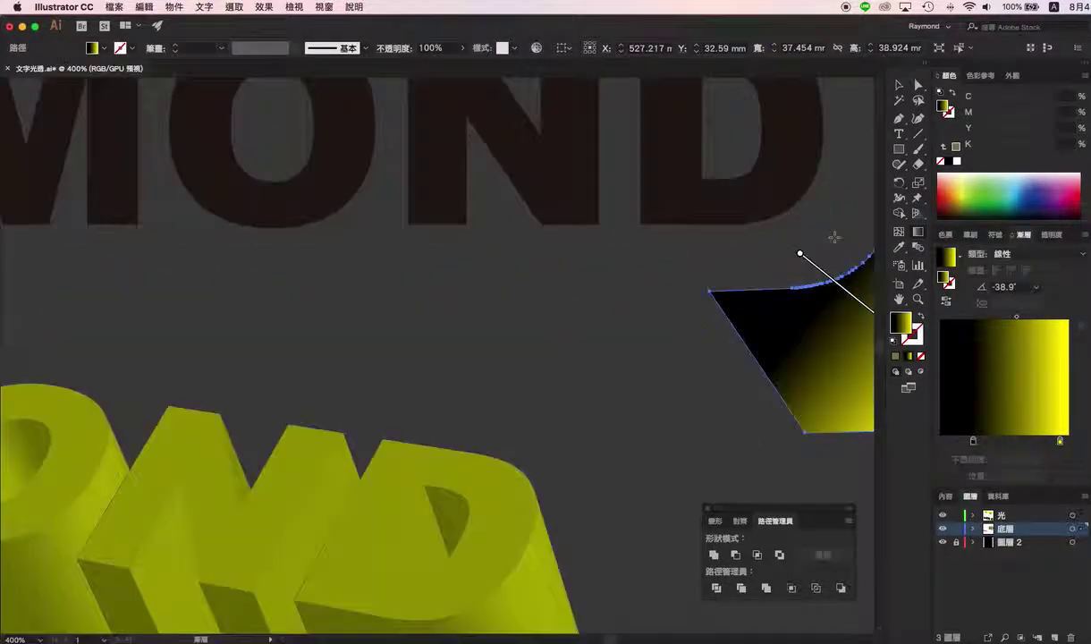
drag(821, 316, 511, 187)
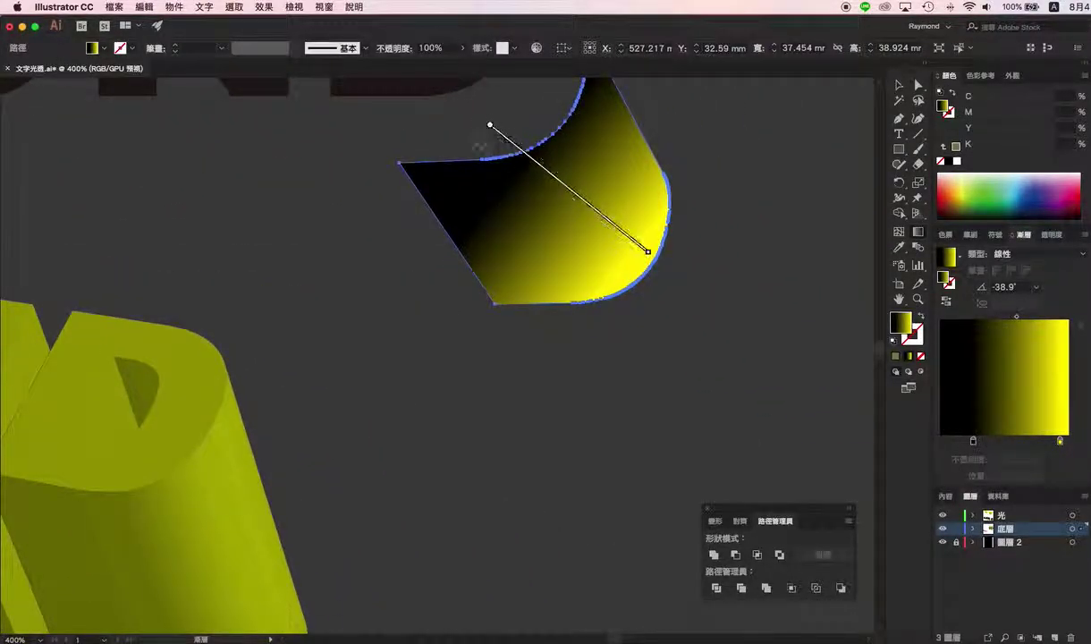
drag(621, 242, 626, 255)
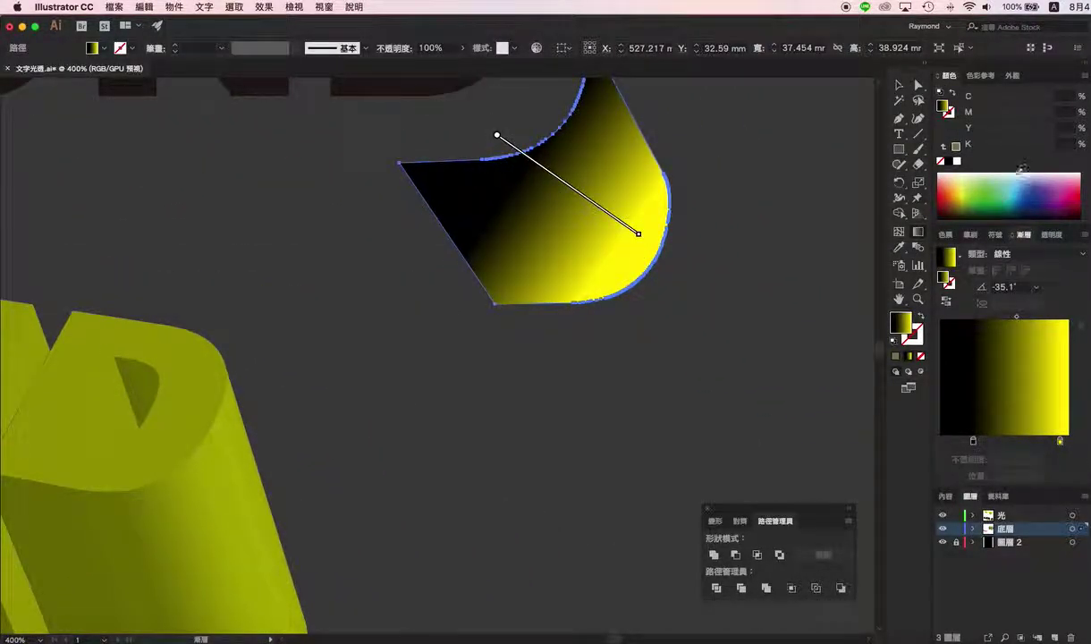
Set the D shape's blending mode to Screen in the Transparency panel
click(899, 85)
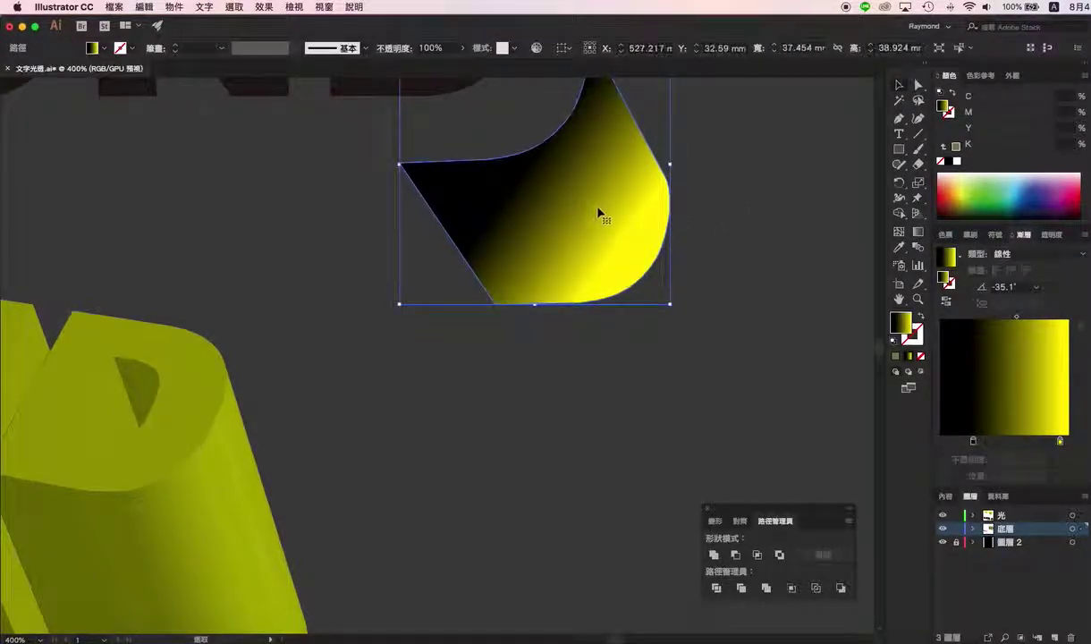
click(1052, 236)
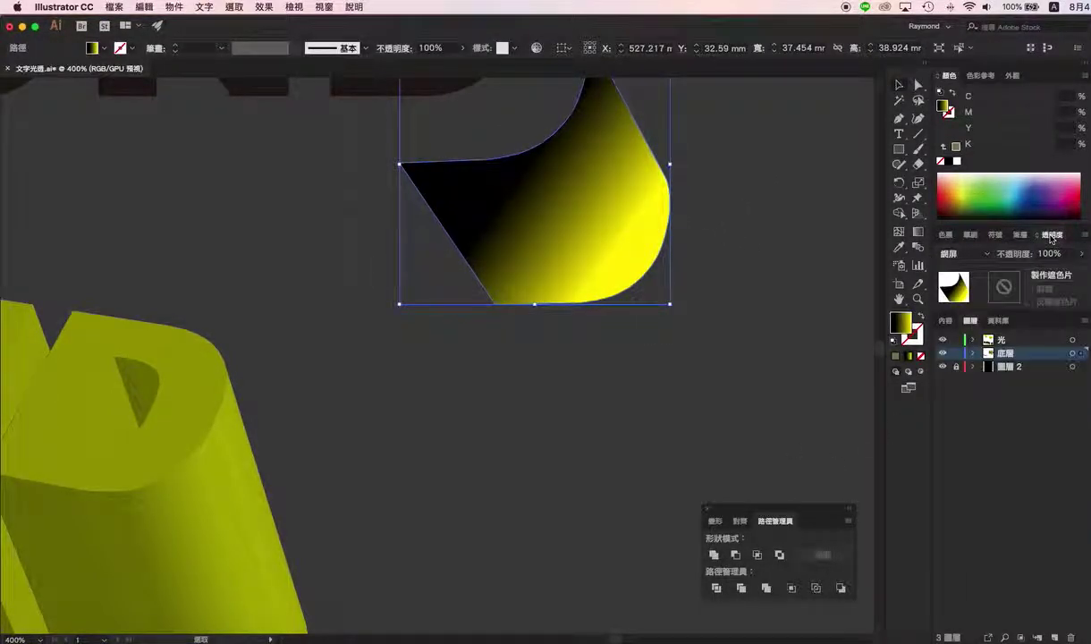
click(967, 254)
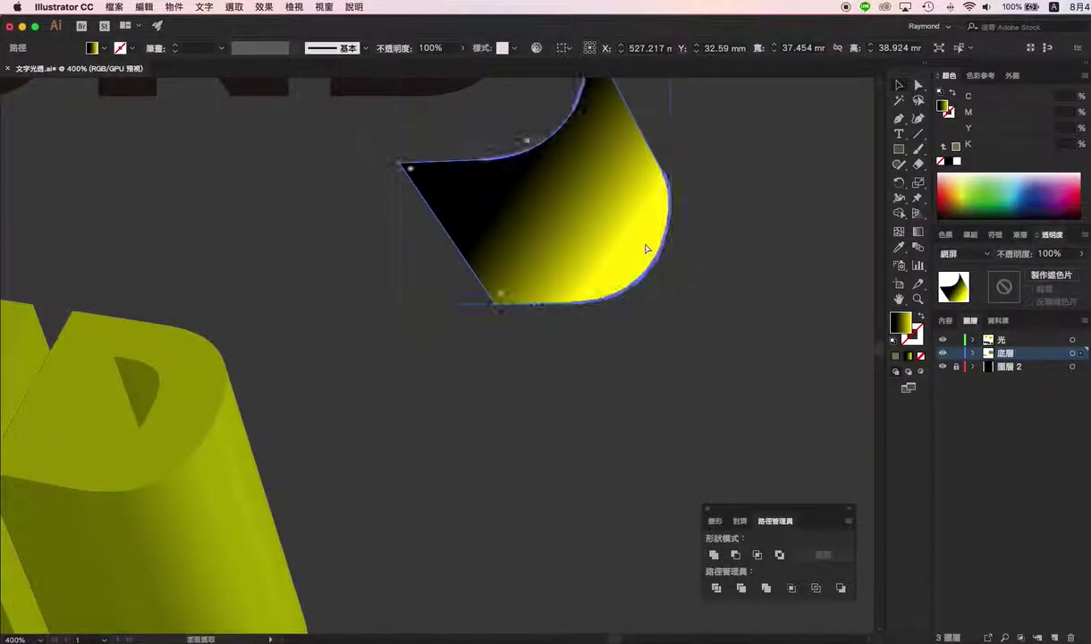
scroll(645, 241, down, 1)
scroll(609, 237, down, 6)
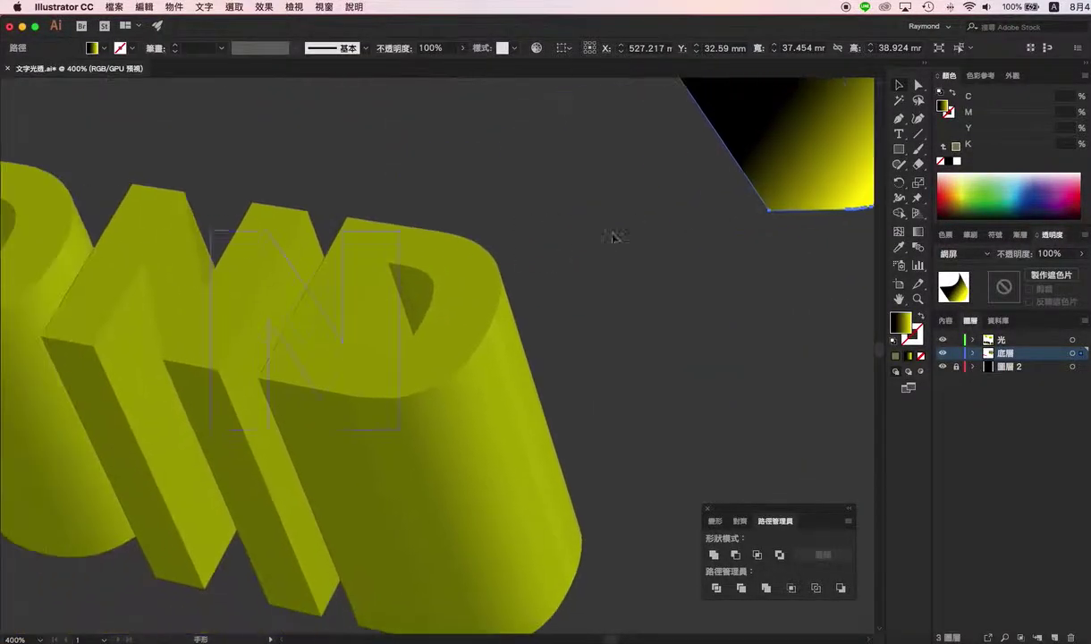
drag(401, 336, 507, 325)
scroll(425, 350, up, 2)
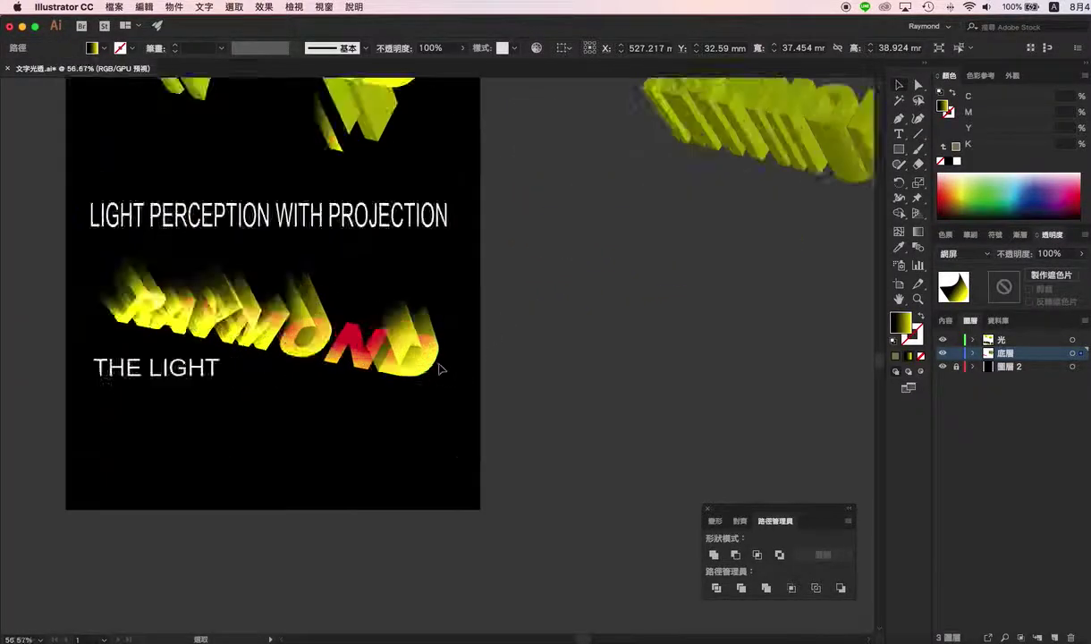
scroll(409, 342, up, 2)
click(401, 313)
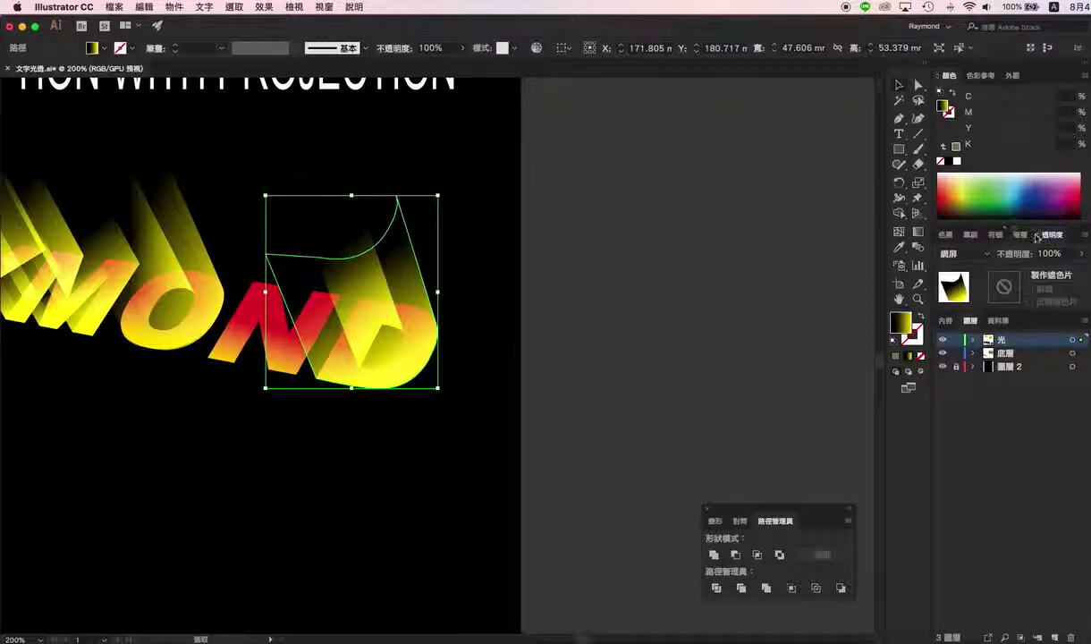
click(326, 9)
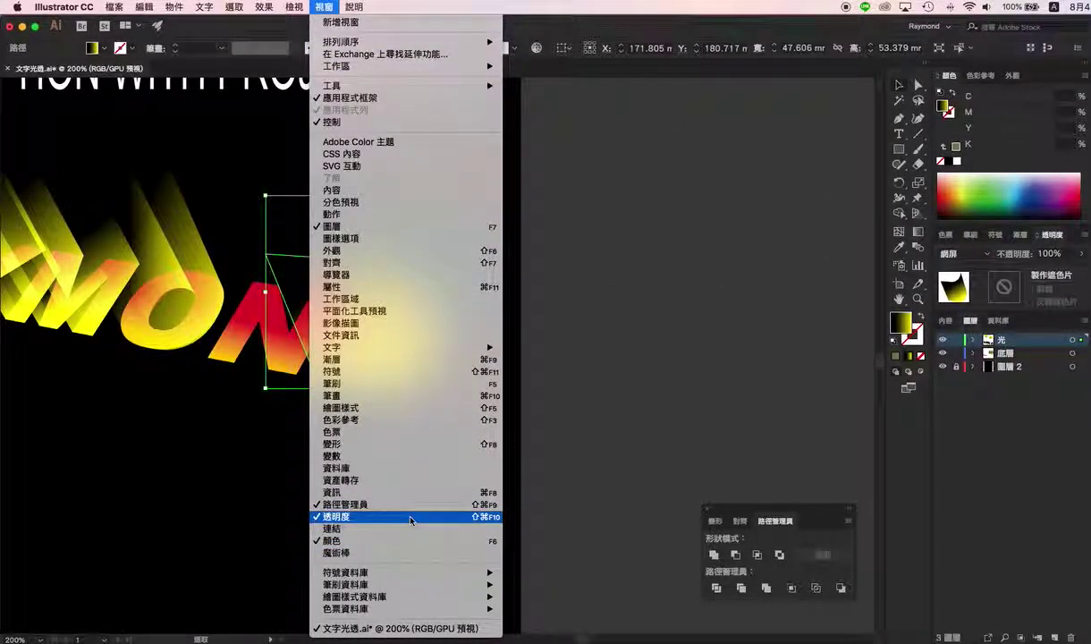
click(605, 410)
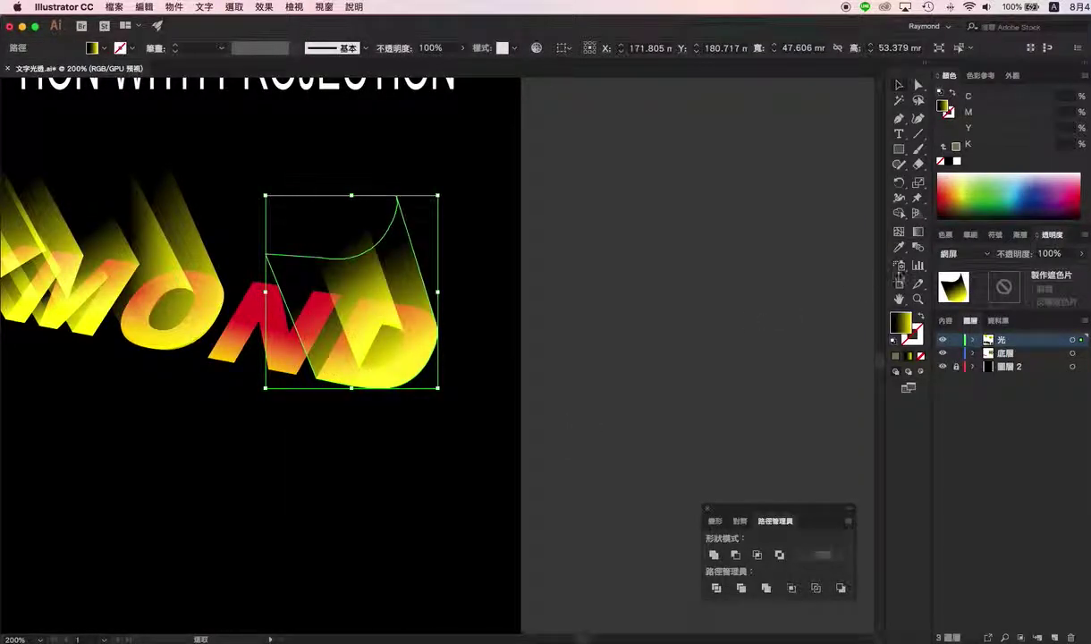
click(707, 278)
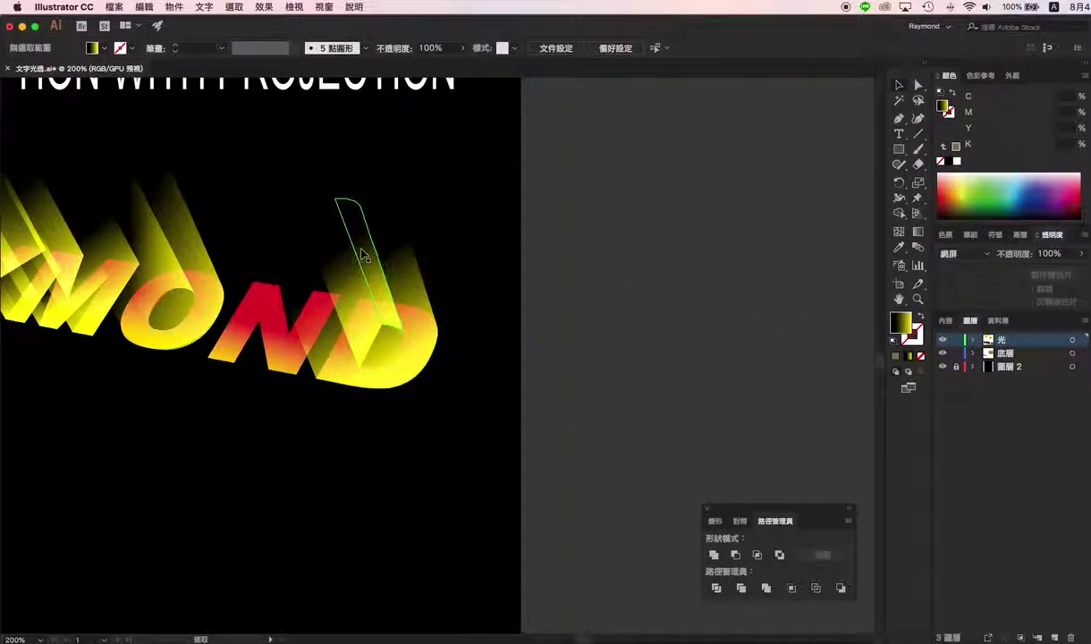
click(337, 283)
scroll(357, 331, left, 3)
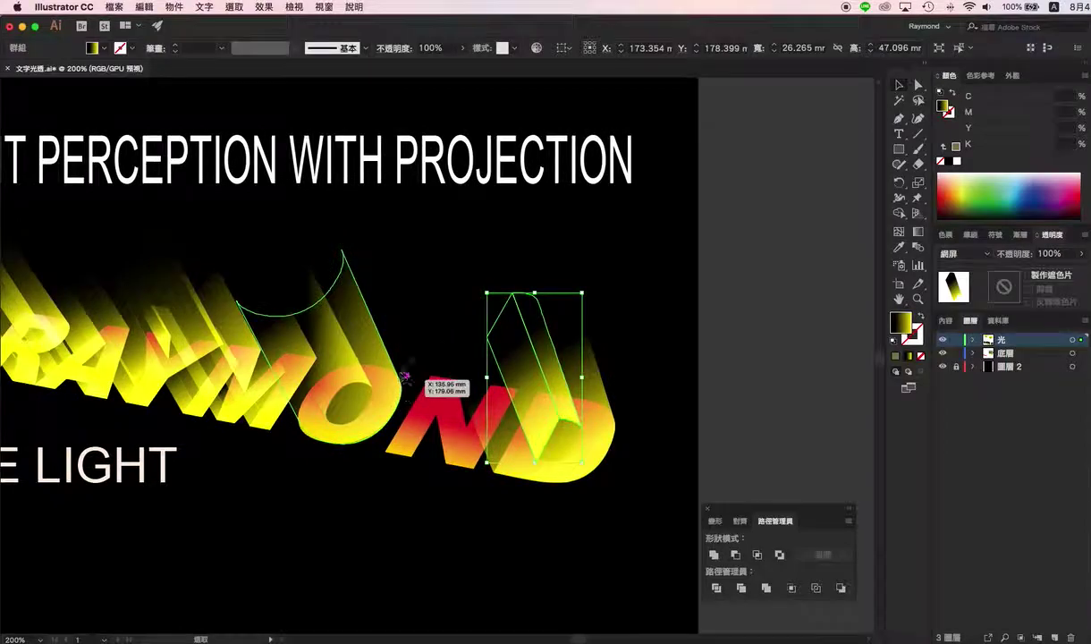
scroll(403, 447, up, 6)
scroll(376, 465, down, 3)
scroll(376, 465, right, 1)
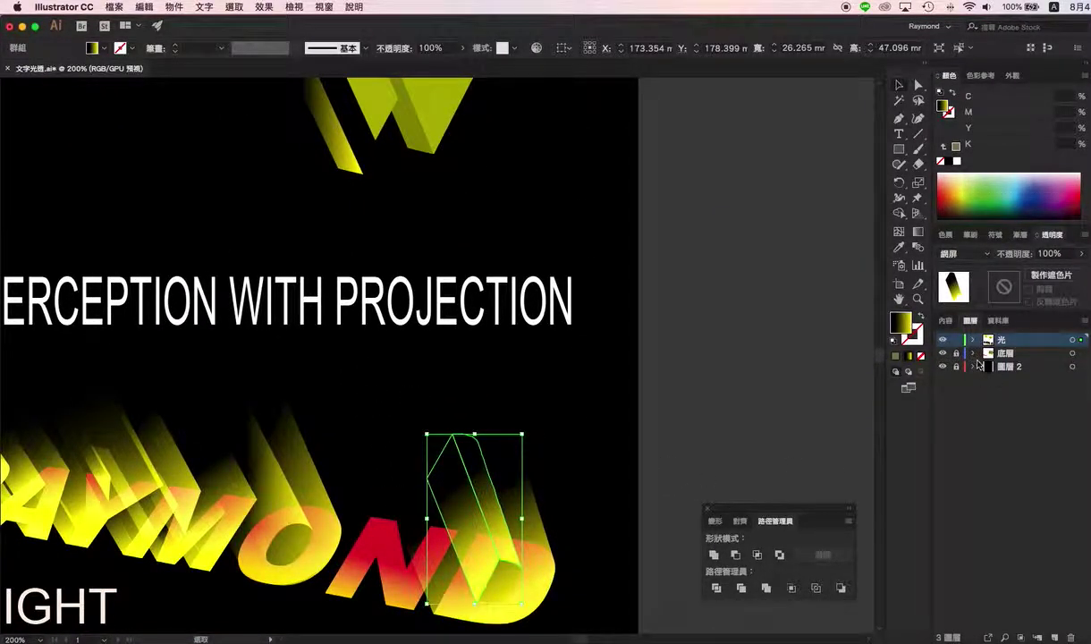
click(943, 352)
scroll(592, 360, up, 1)
scroll(592, 361, down, 3)
Move the thin extrusion sliver from under the upper D between the lower O and N
drag(478, 310, 486, 331)
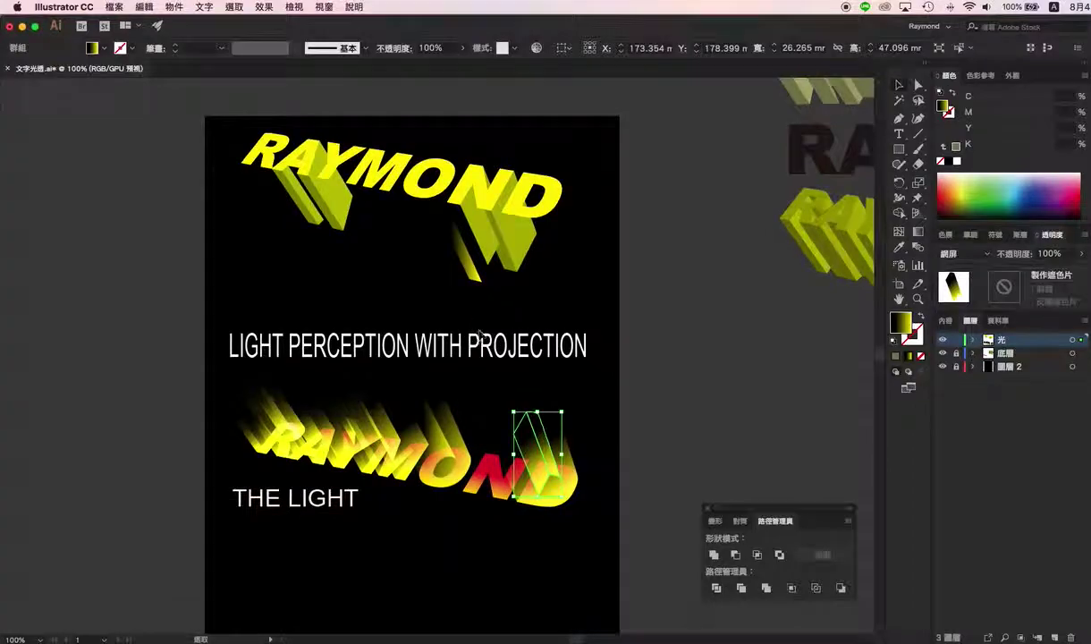
drag(464, 264, 475, 491)
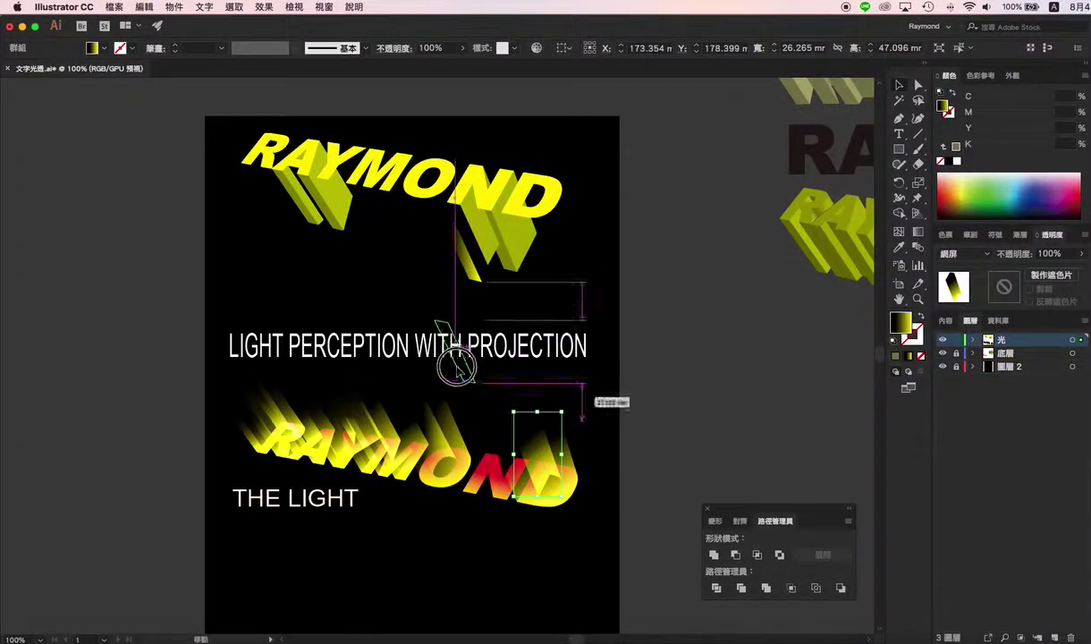
scroll(475, 489, down, 3)
scroll(475, 487, up, 4)
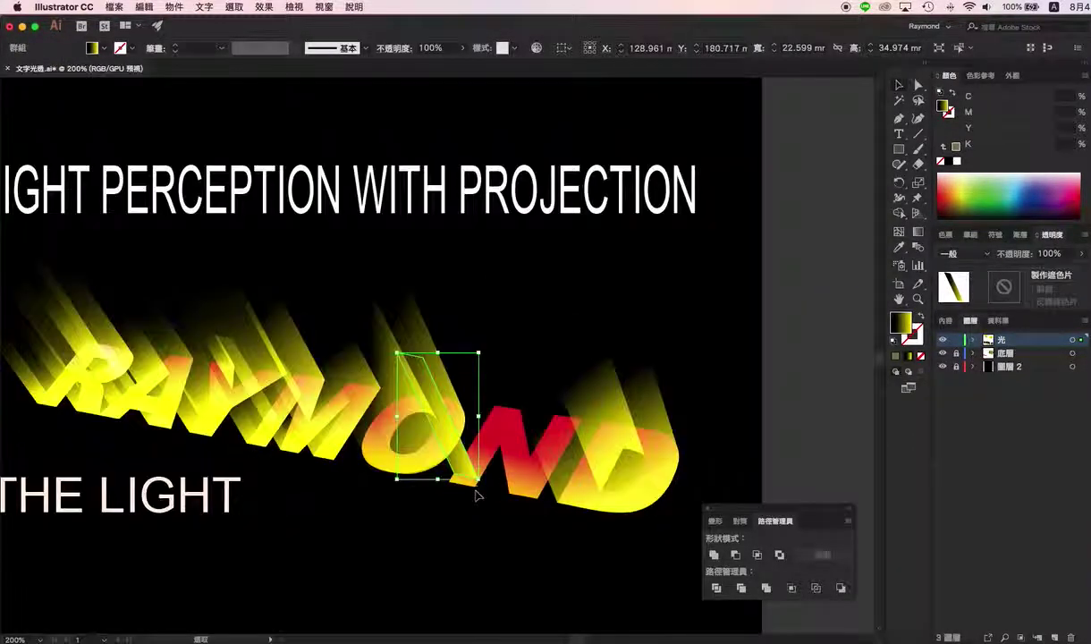
scroll(475, 486, up, 1)
drag(454, 463, 442, 479)
scroll(442, 478, down, 1)
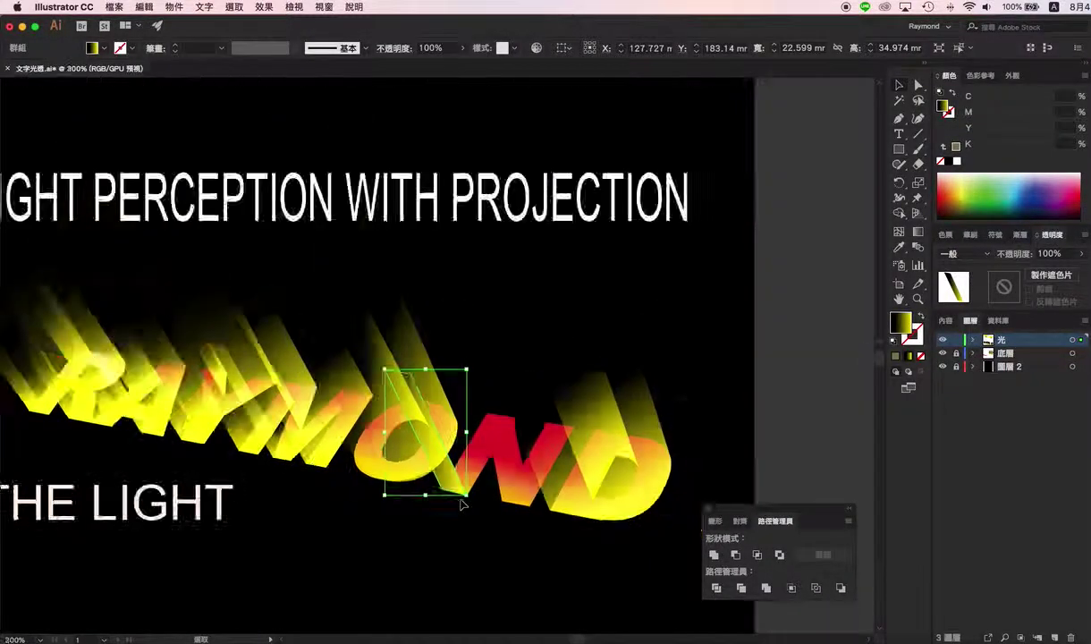
scroll(462, 500, up, 2)
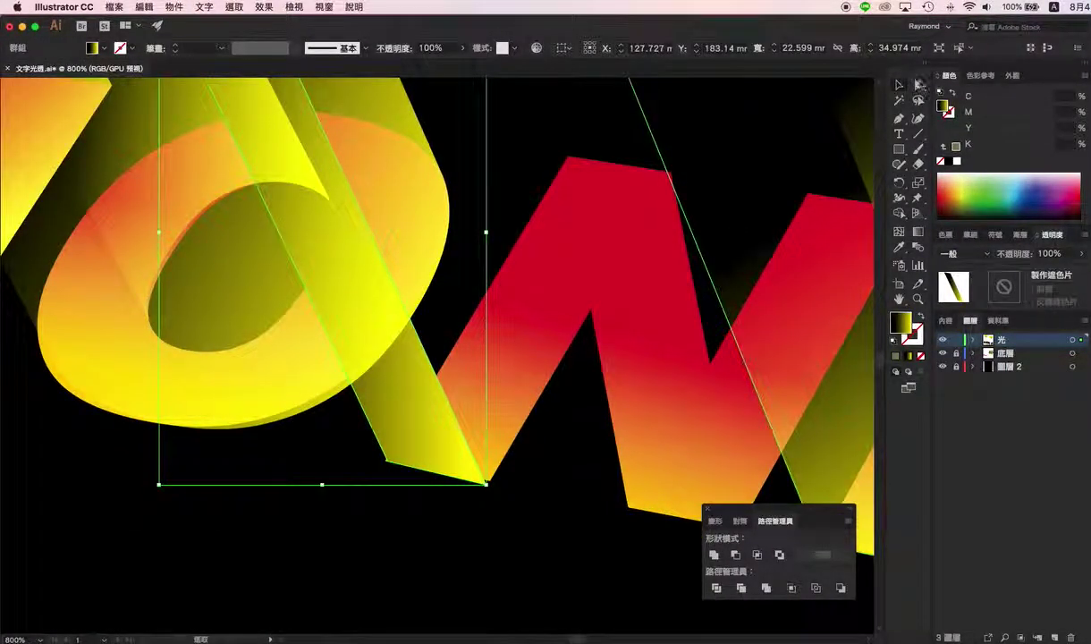
Align the sliver's lower-right corner point with the N's edge
click(919, 85)
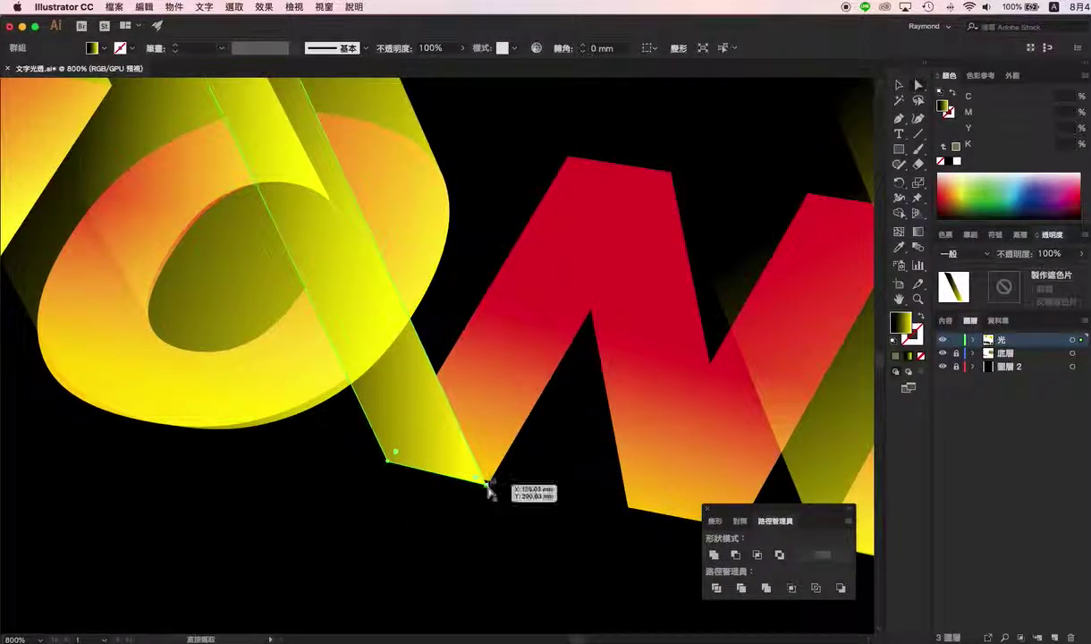
click(486, 484)
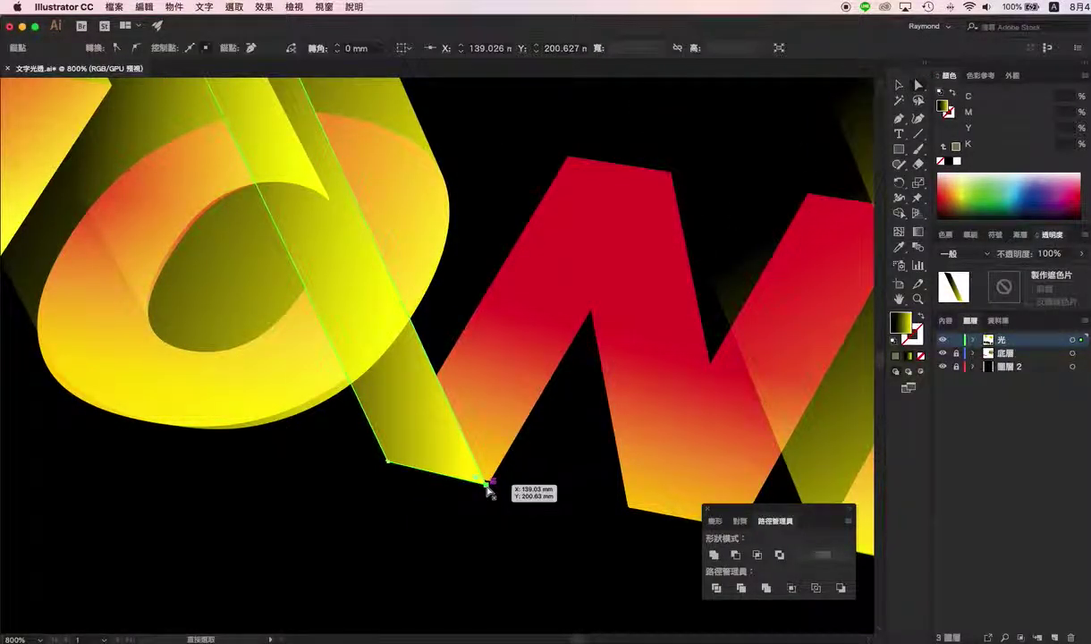
drag(488, 484, 490, 481)
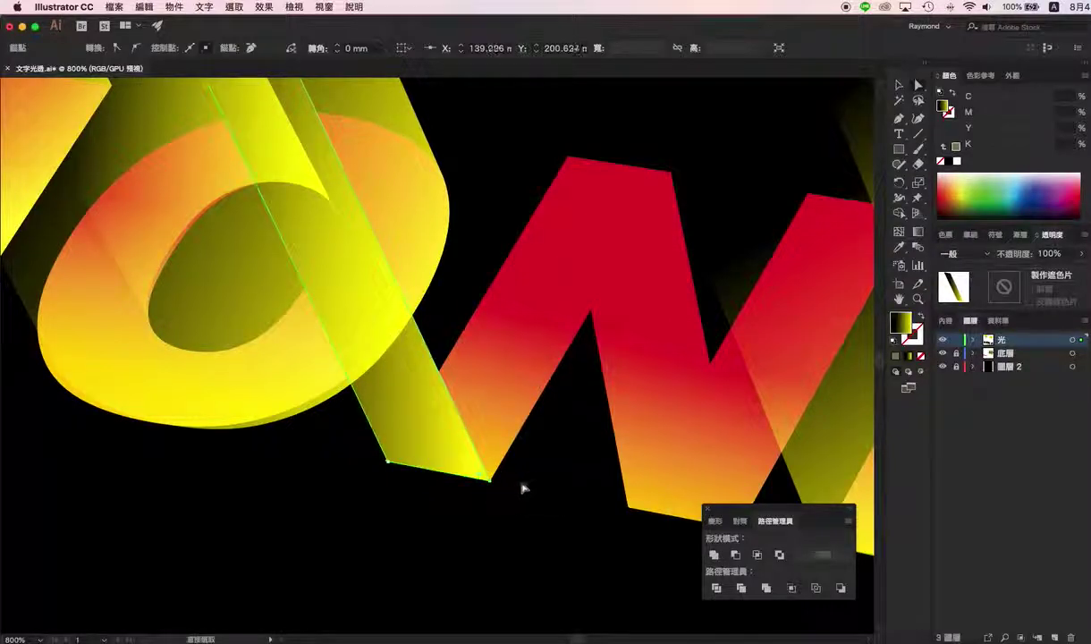
key(super+1)
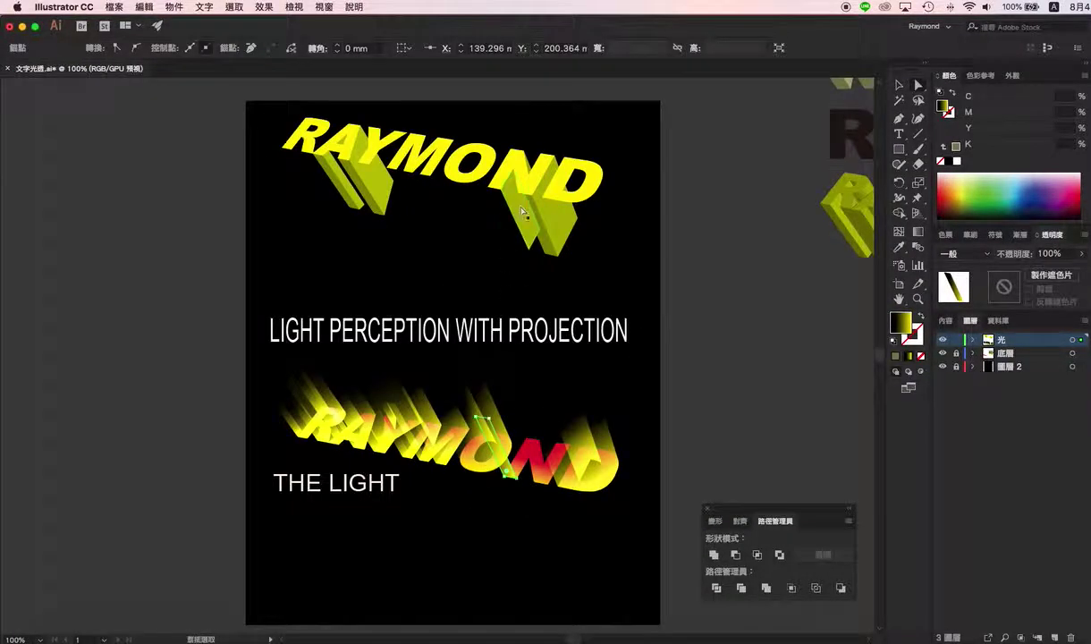
Move the diamond extrusion piece from the upper D onto the lower RAYMOND's N
click(899, 84)
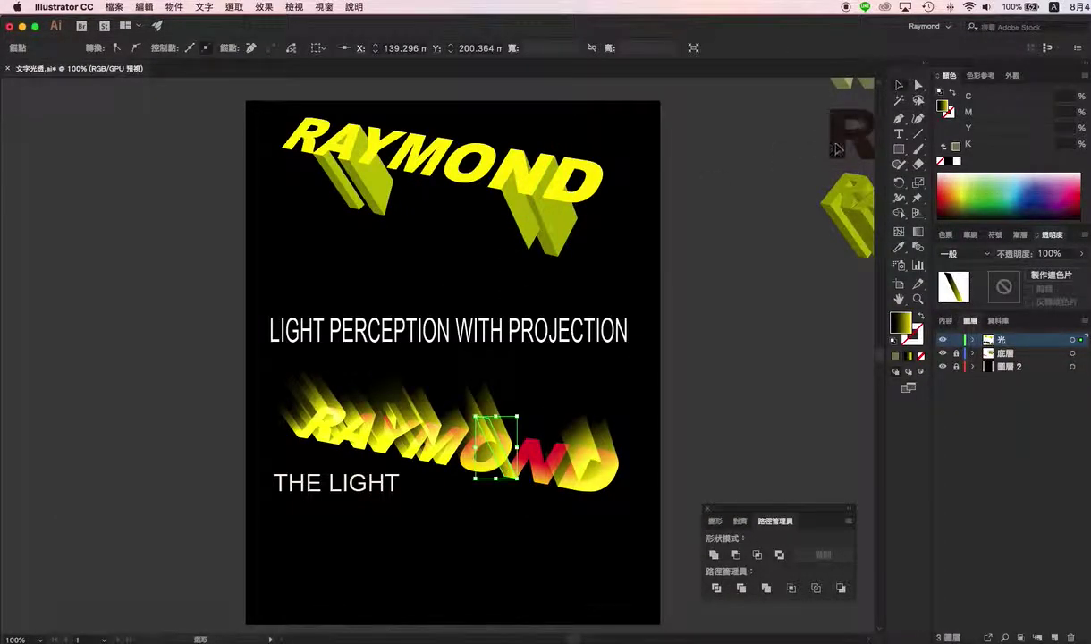
click(626, 244)
click(571, 228)
drag(573, 229, 550, 445)
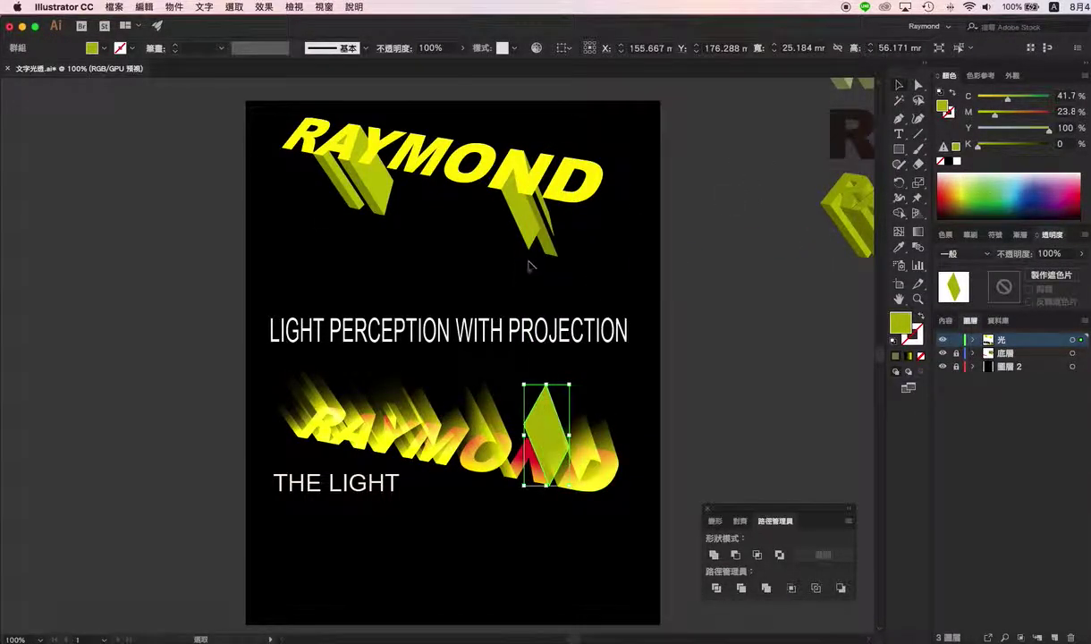
alt+scroll(550, 474, up, 3)
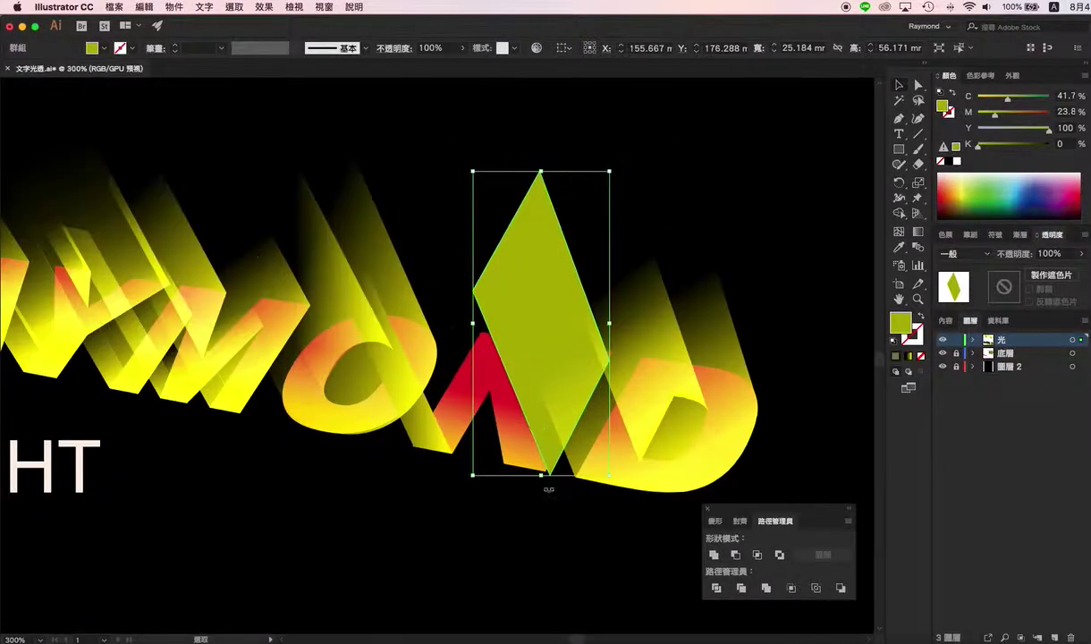
alt+scroll(552, 474, up, 2)
drag(549, 438, 552, 427)
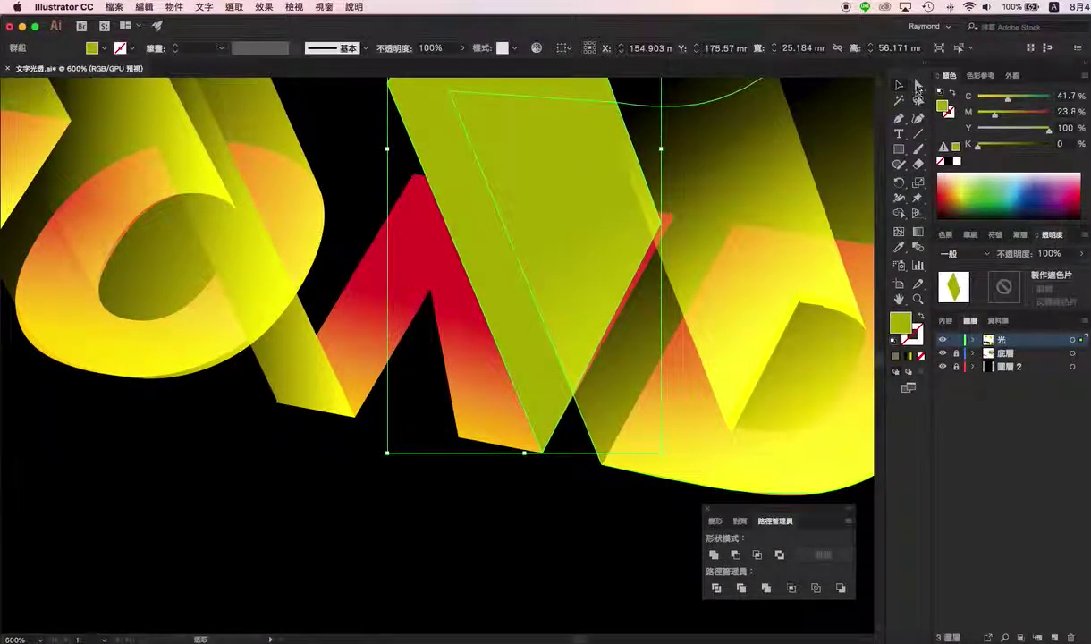
Raise the diamond's right corner point, then drag another extrusion piece down
click(917, 86)
scroll(665, 175, up, 2)
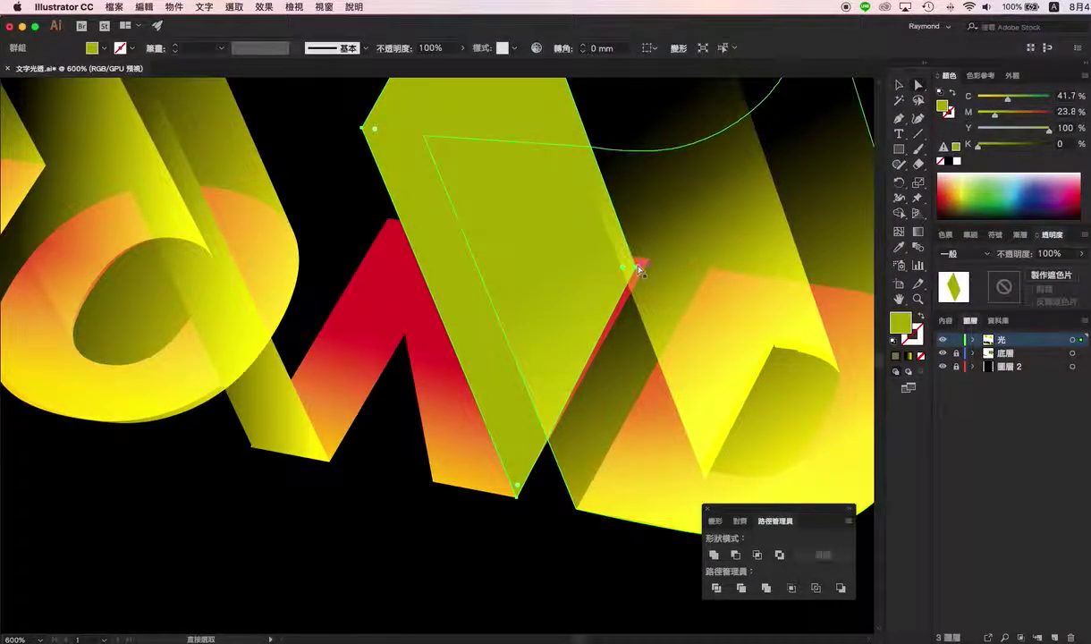
click(638, 268)
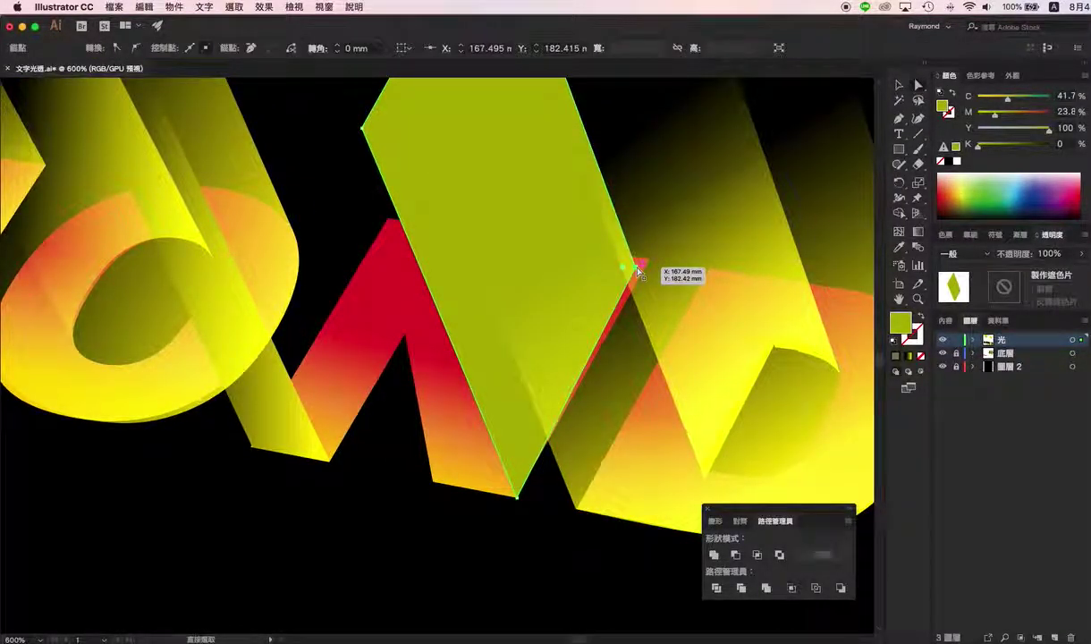
drag(638, 267, 646, 259)
scroll(646, 259, up, 2)
scroll(645, 263, down, 4)
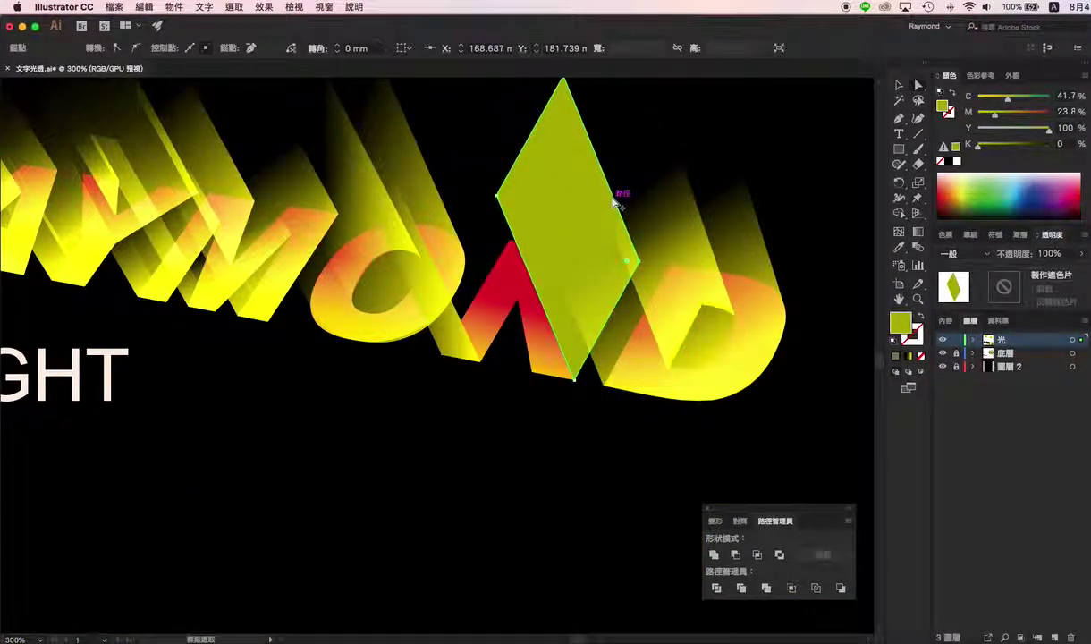
scroll(611, 192, down, 2)
scroll(628, 229, down, 2)
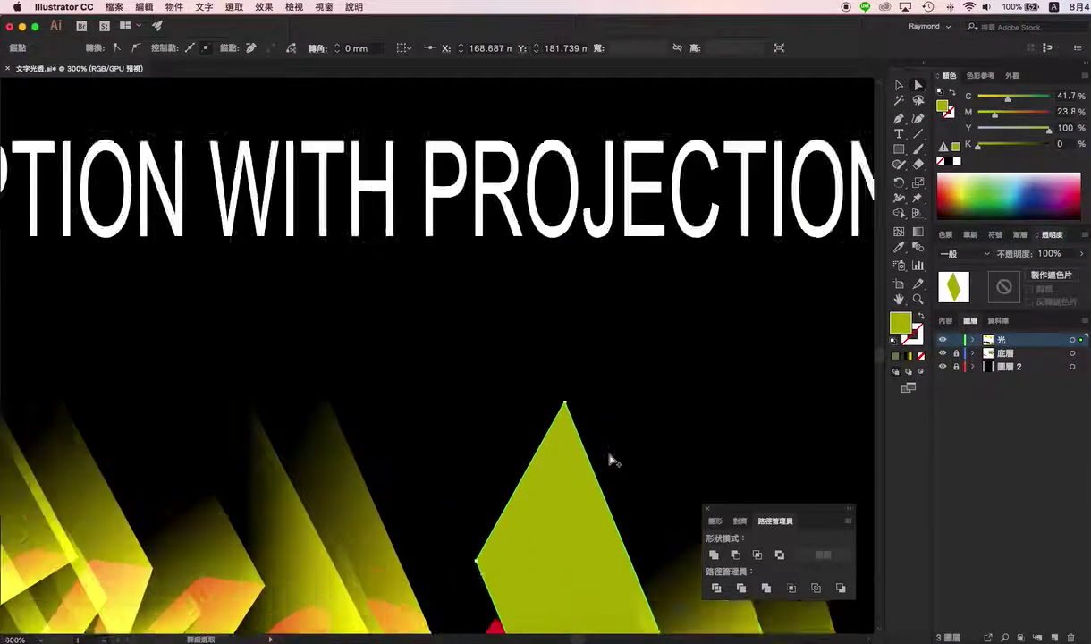
scroll(609, 458, down, 2)
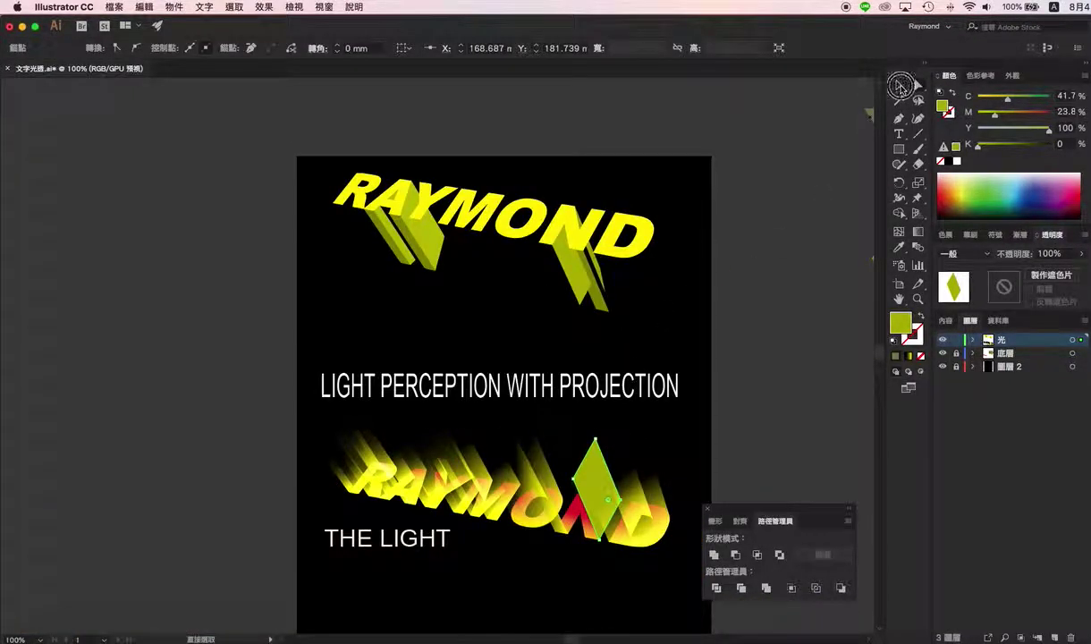
click(899, 86)
drag(573, 287, 563, 465)
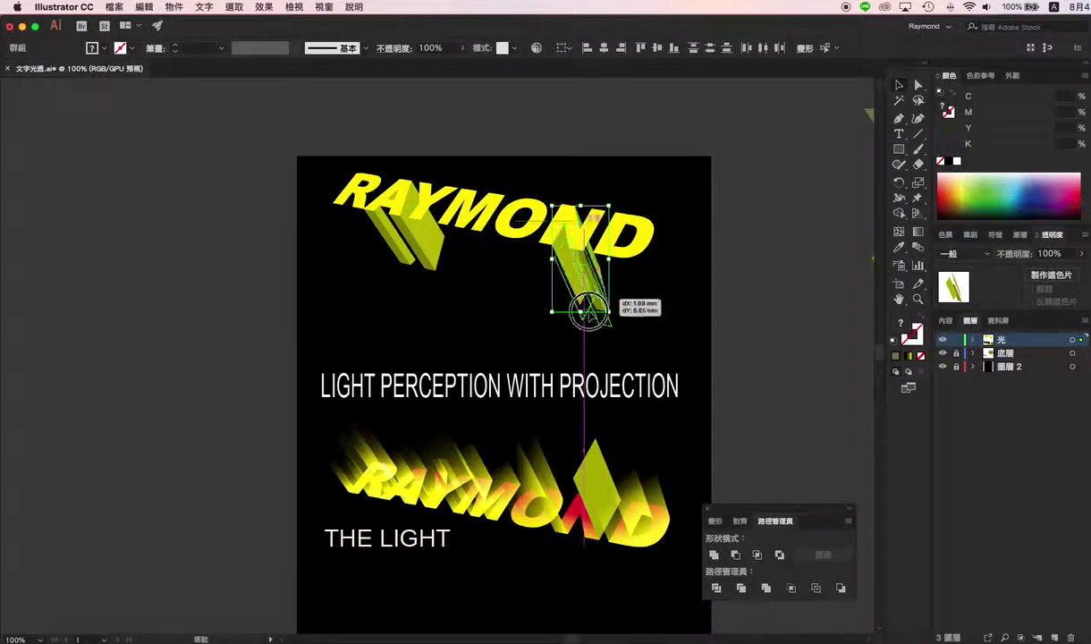
Place another green extrusion piece lower over the N
scroll(575, 534, up, 1)
scroll(580, 536, up, 3)
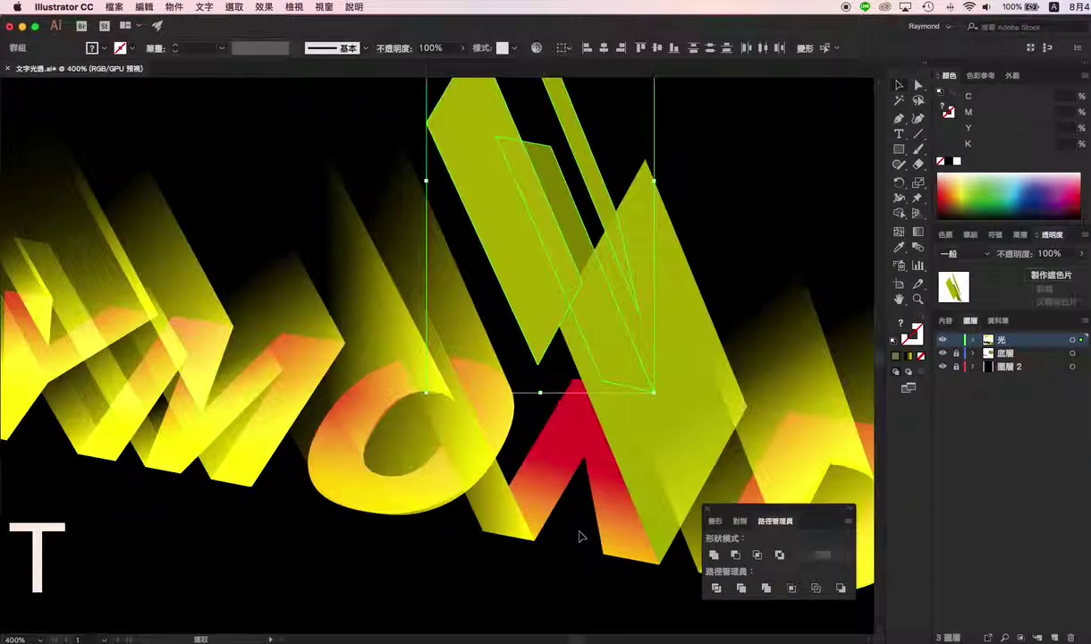
click(570, 524)
drag(540, 304, 537, 474)
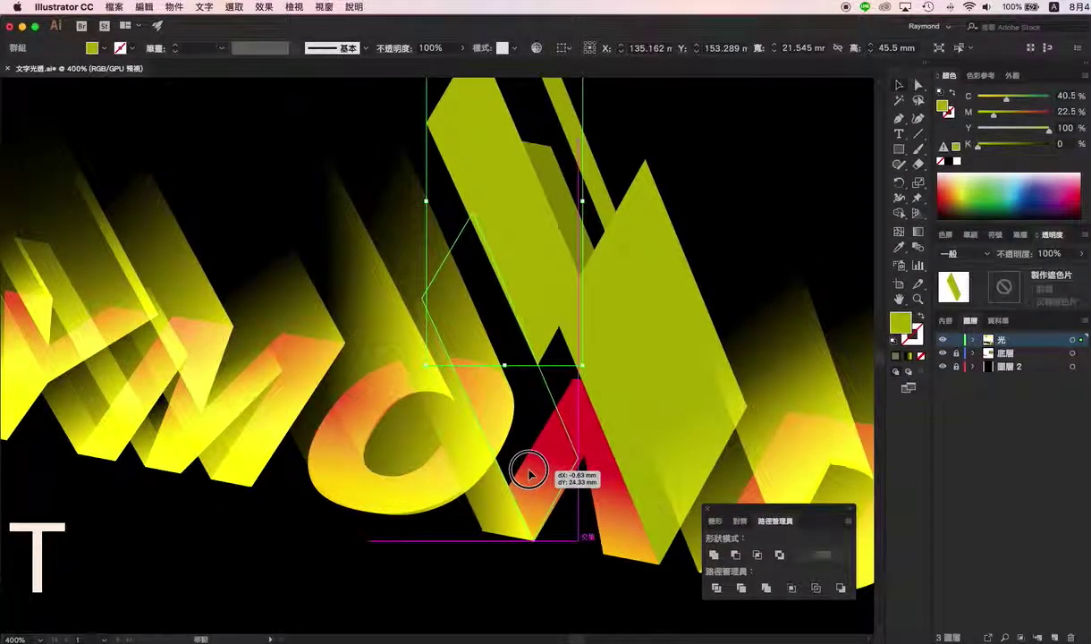
drag(538, 474, 541, 465)
scroll(541, 465, up, 1)
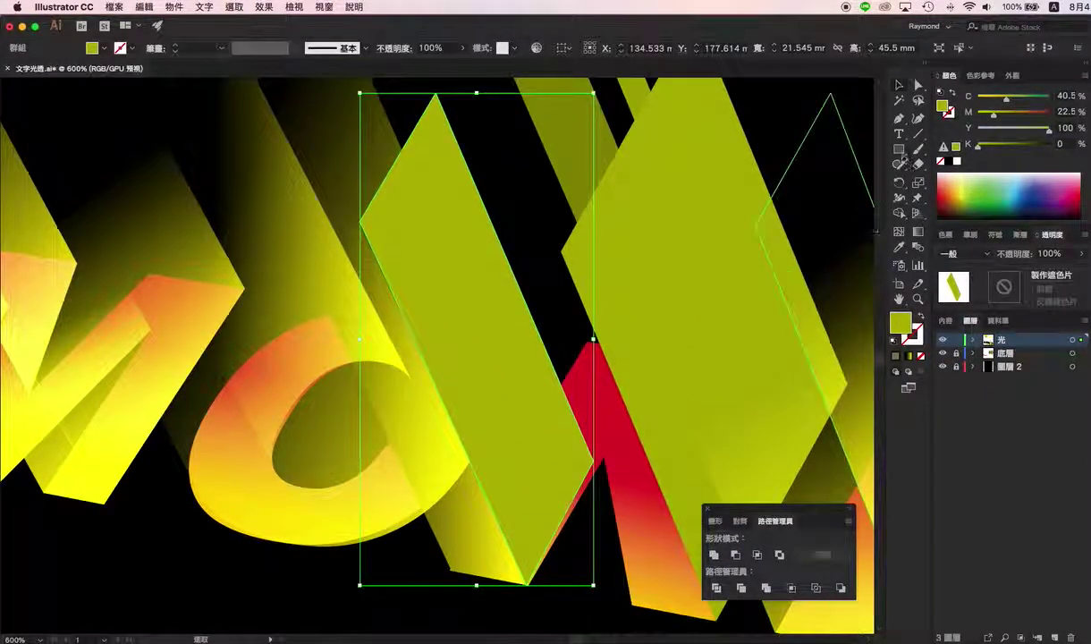
Pull the piece's right corner outward and shift the pieces straight down
click(919, 85)
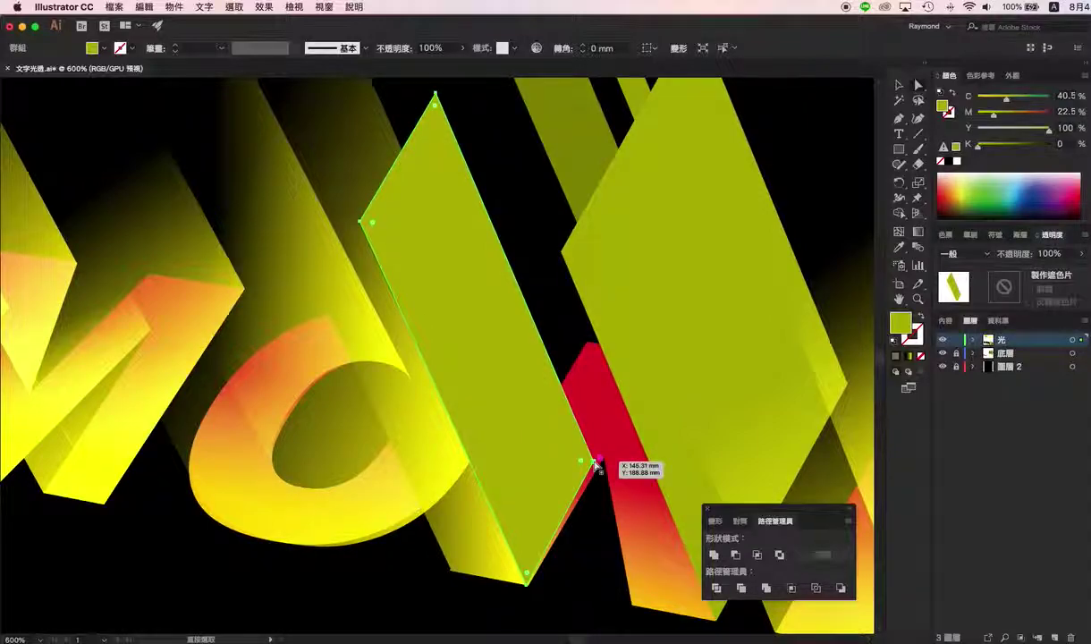
drag(583, 461, 601, 460)
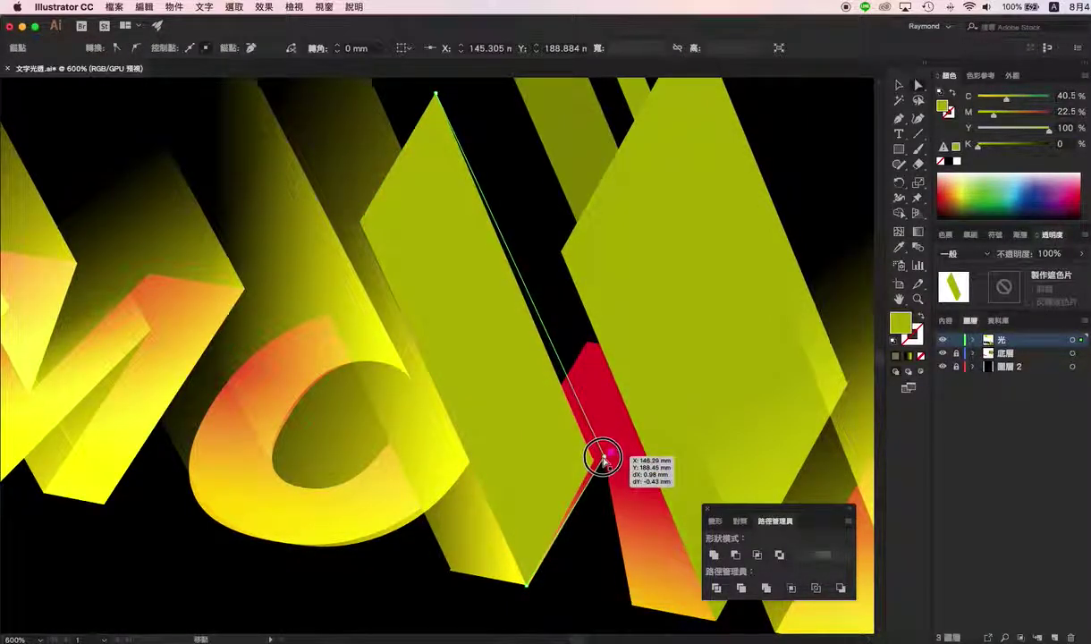
scroll(601, 460, down, 4)
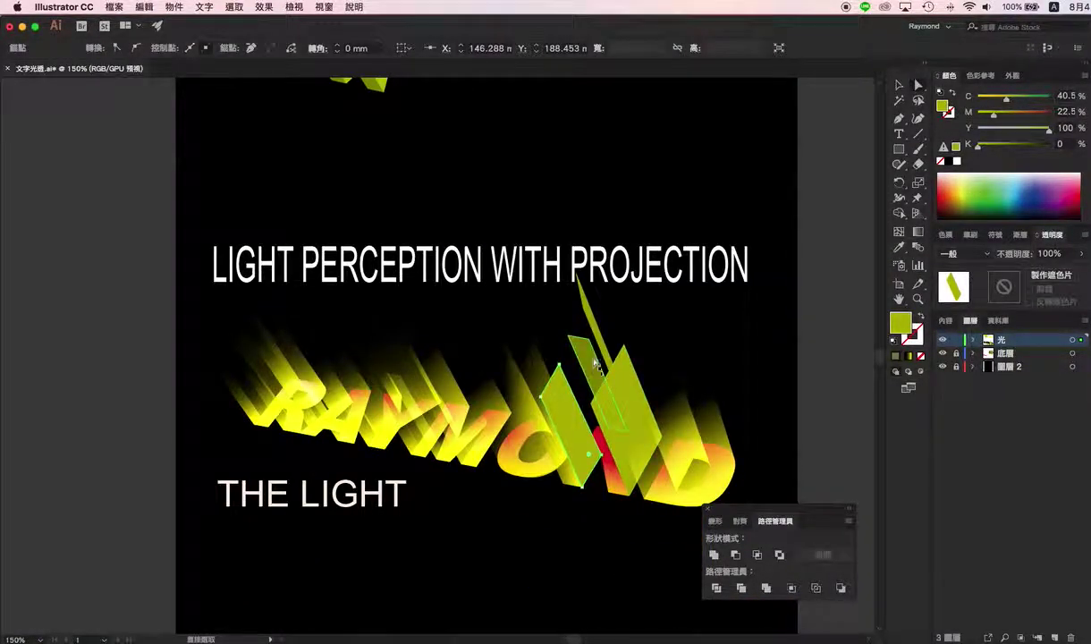
drag(591, 378, 599, 460)
Nudge the beam shape into line with the N
scroll(601, 474, up, 4)
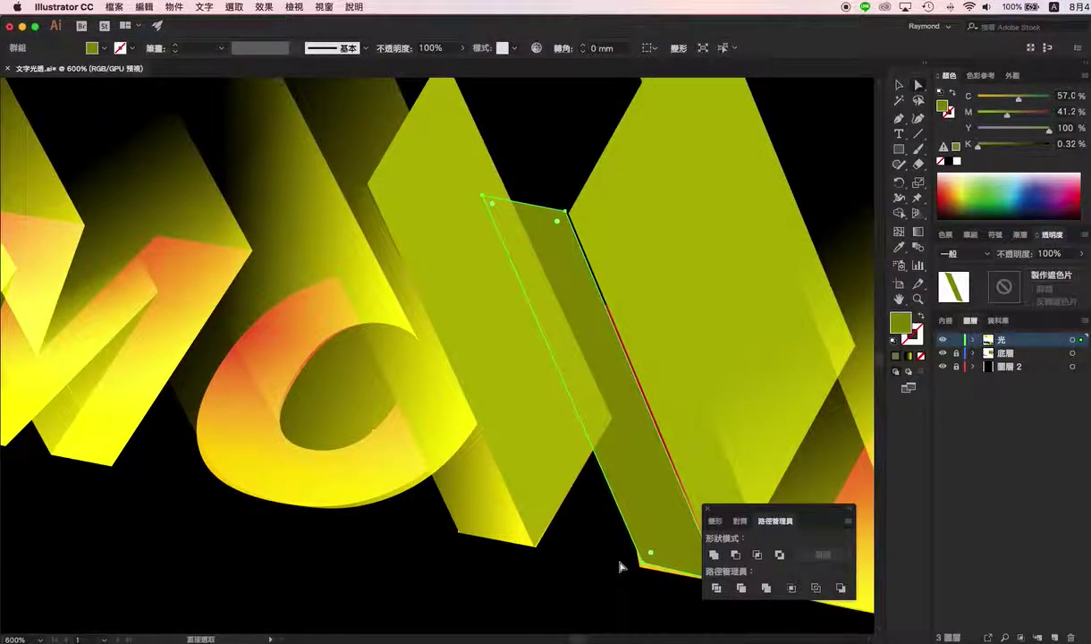
scroll(591, 541, up, 1)
scroll(573, 524, up, 1)
drag(573, 496, 584, 474)
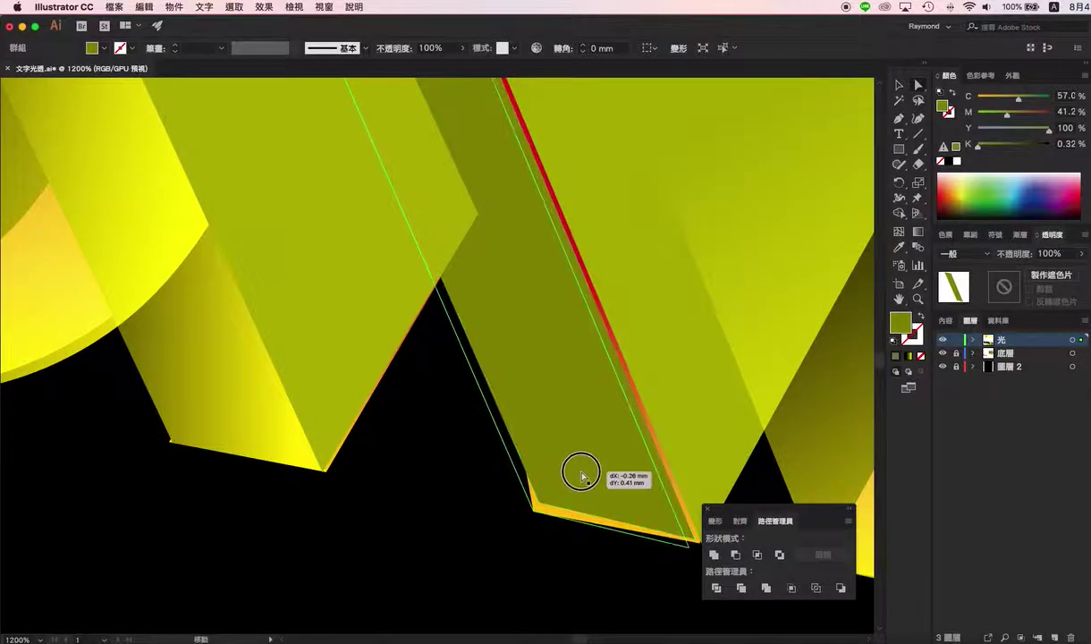
drag(601, 566, 490, 529)
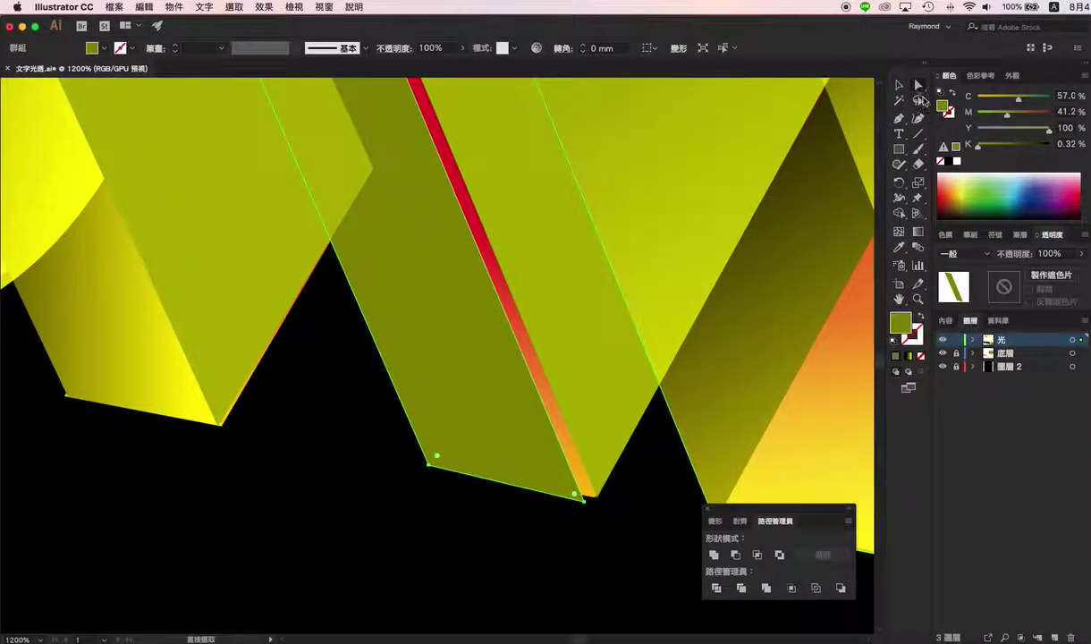
Snap the beam's bottom and top corners to the letter, and set the thin sliver on it
click(916, 84)
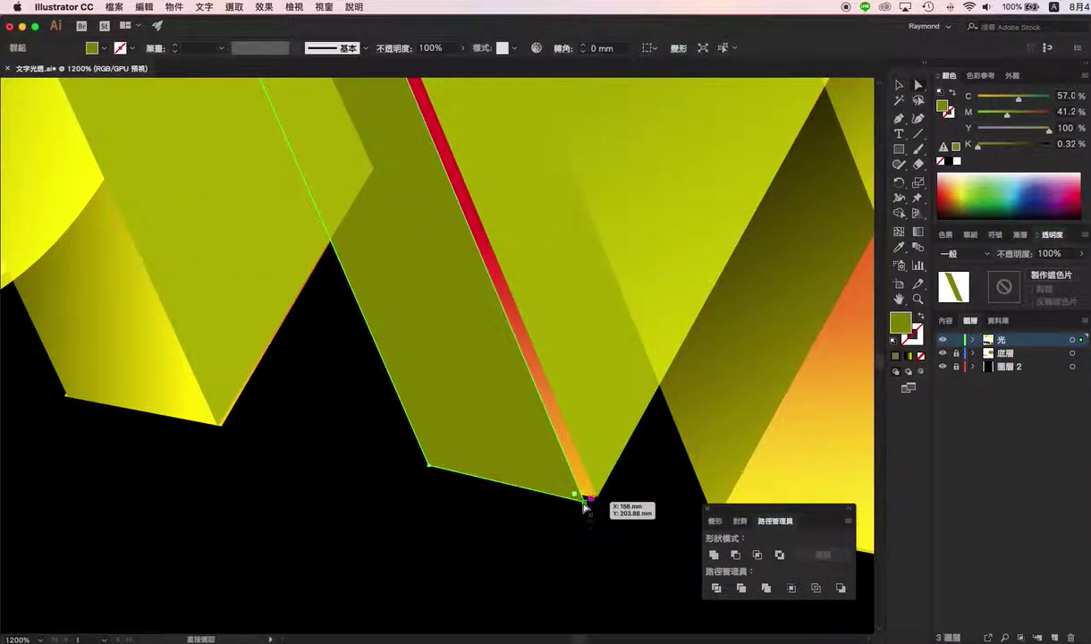
click(586, 499)
drag(586, 499, 595, 496)
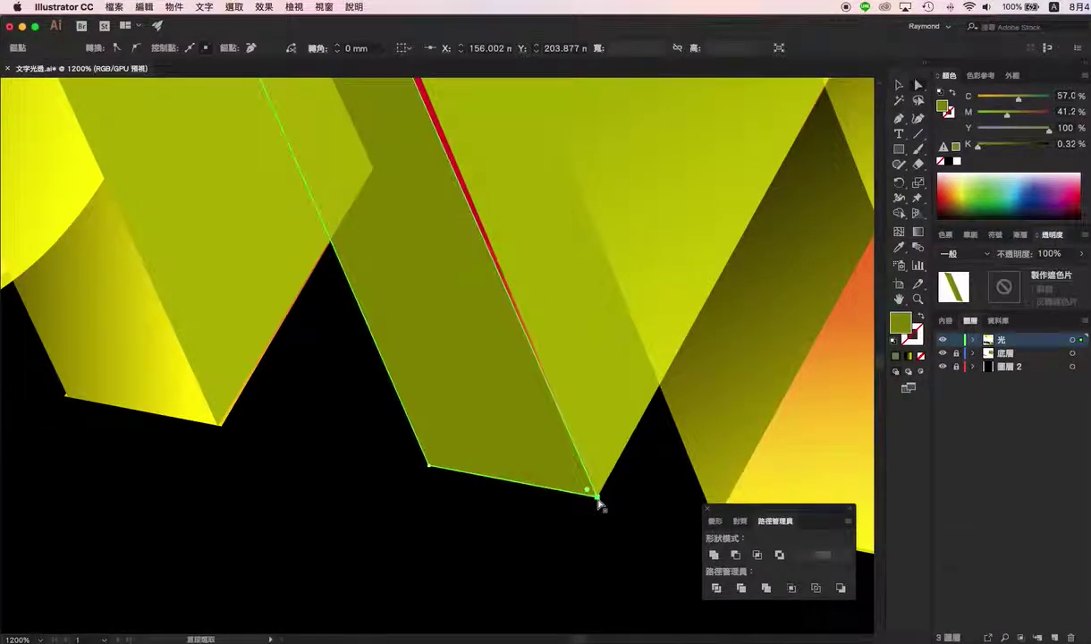
scroll(586, 476, up, 4)
scroll(586, 475, down, 6)
scroll(584, 470, up, 2)
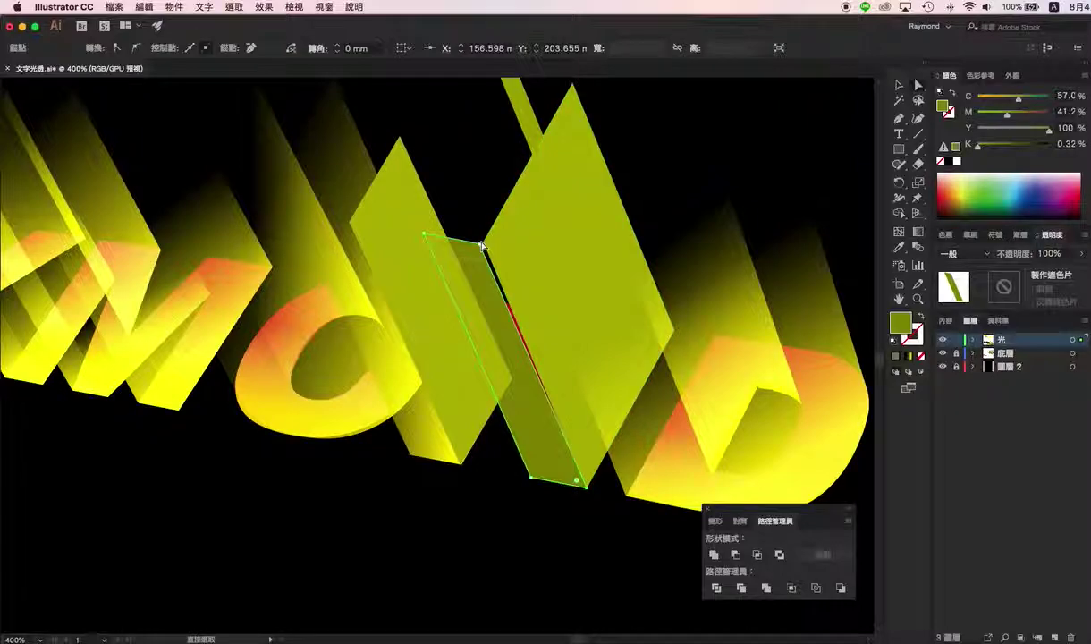
click(481, 244)
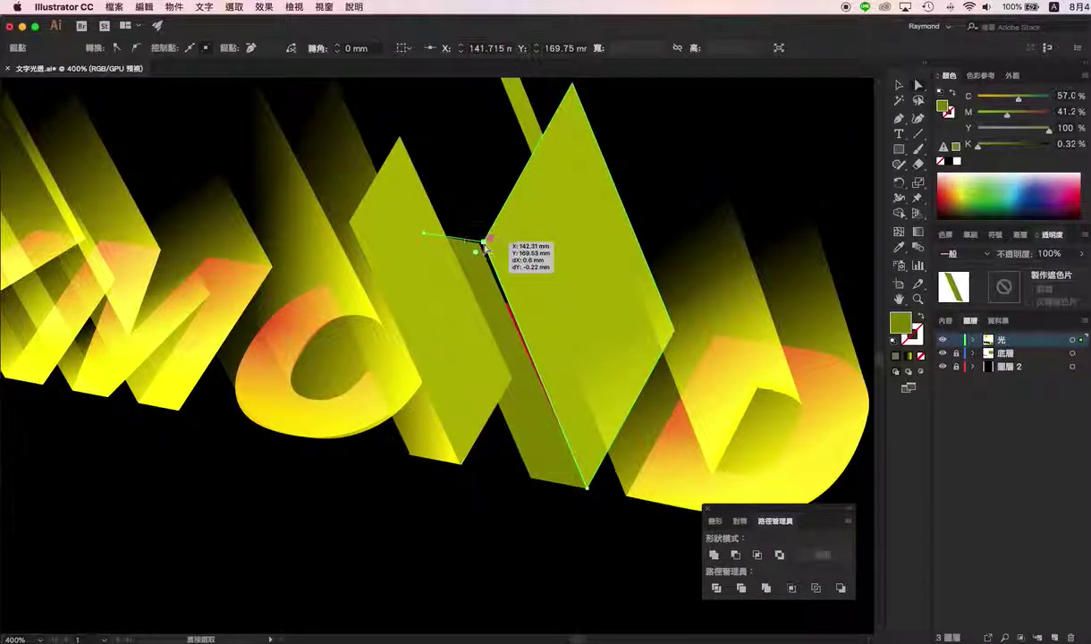
scroll(508, 267, down, 3)
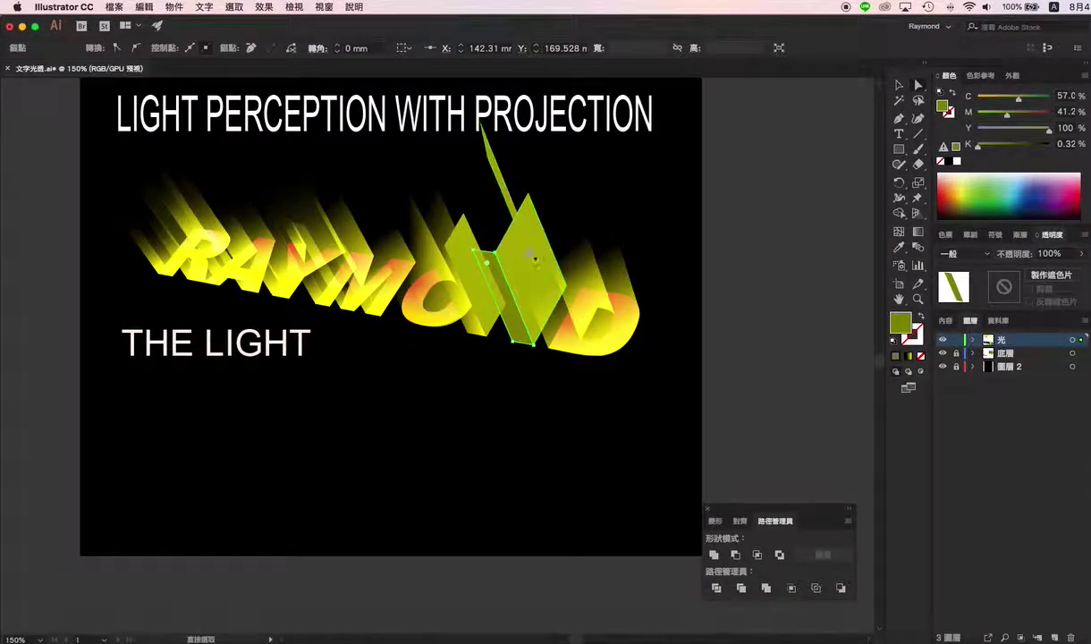
click(900, 85)
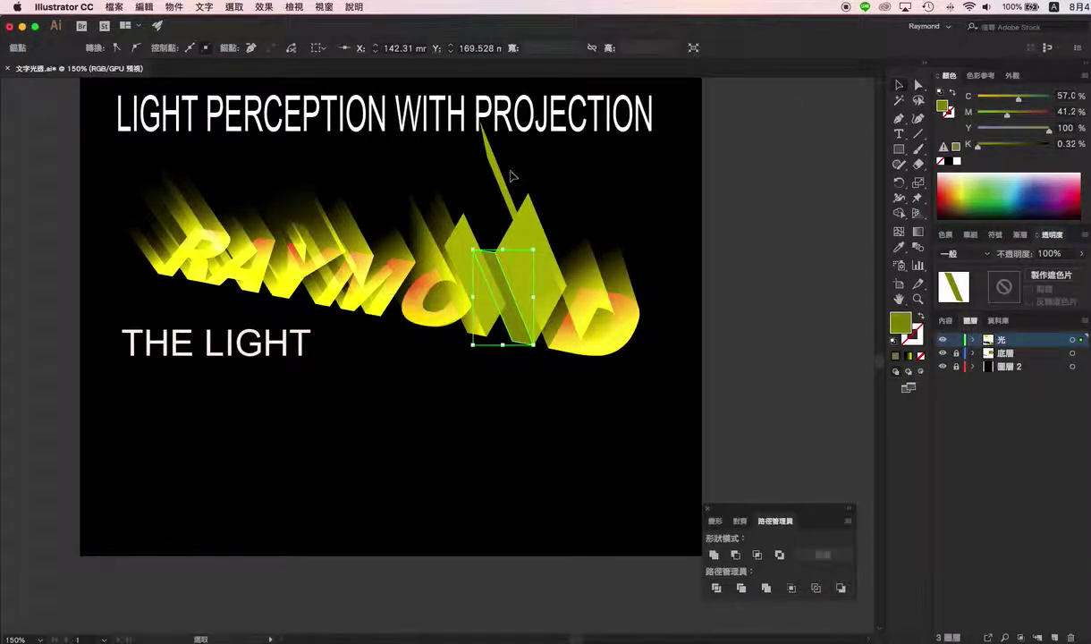
drag(512, 176, 488, 225)
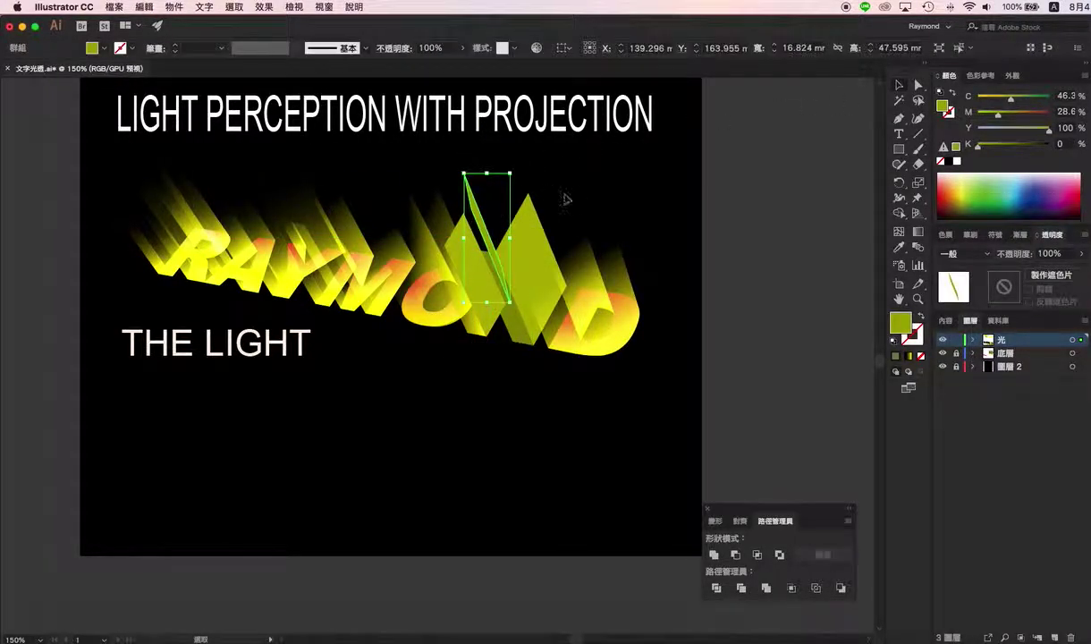
Eyedrop an existing beam's black-to-yellow gradient and Screen blending onto the new beams over the N
drag(575, 188, 617, 434)
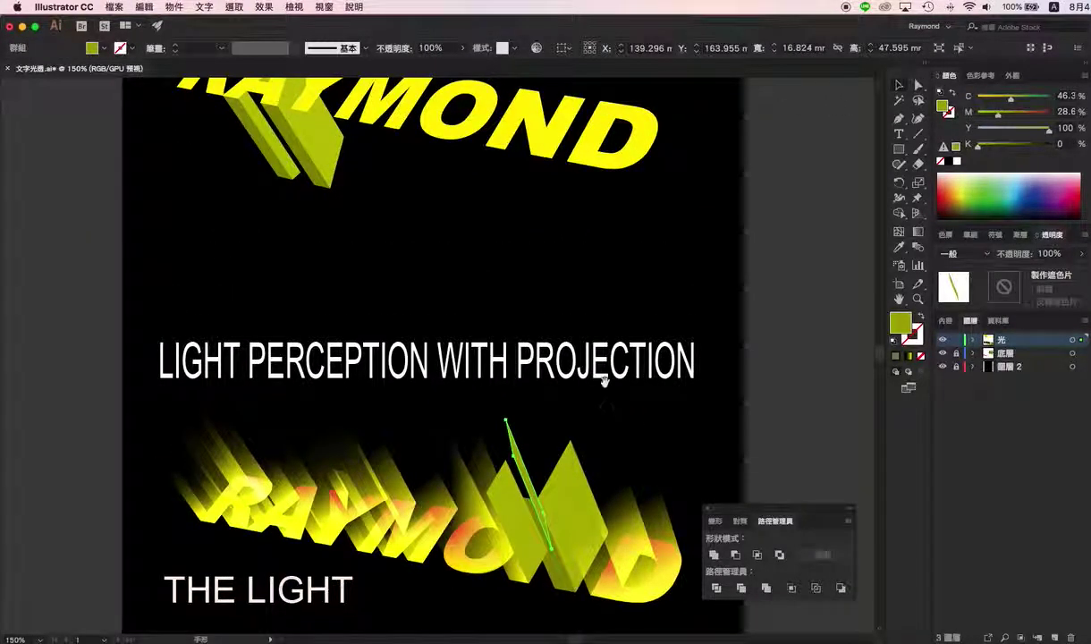
scroll(603, 380, down, 5)
drag(506, 358, 505, 400)
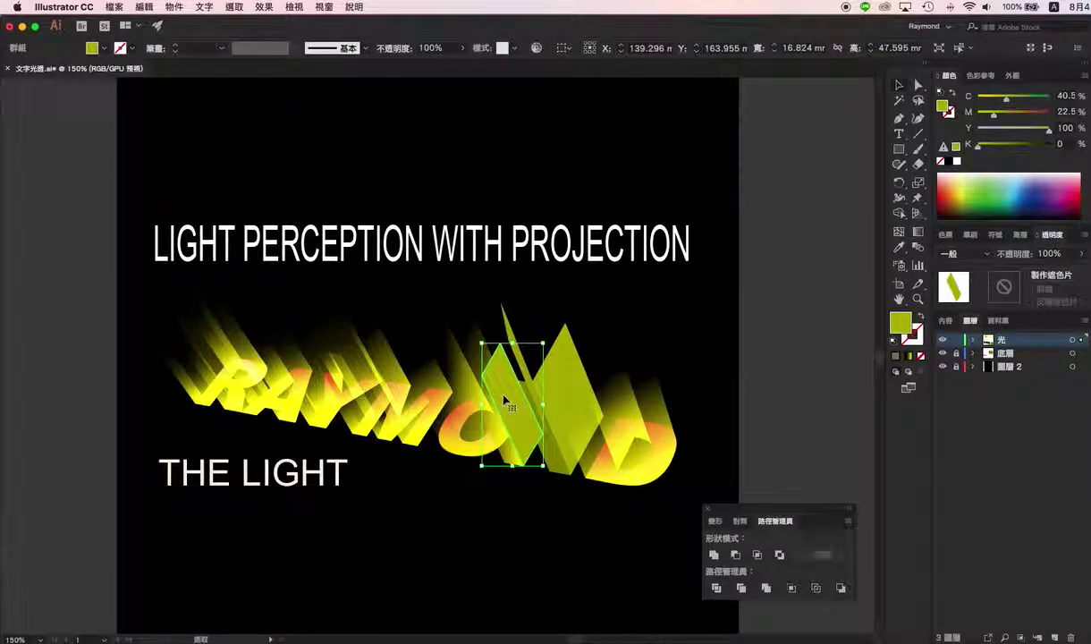
shift+click(541, 445)
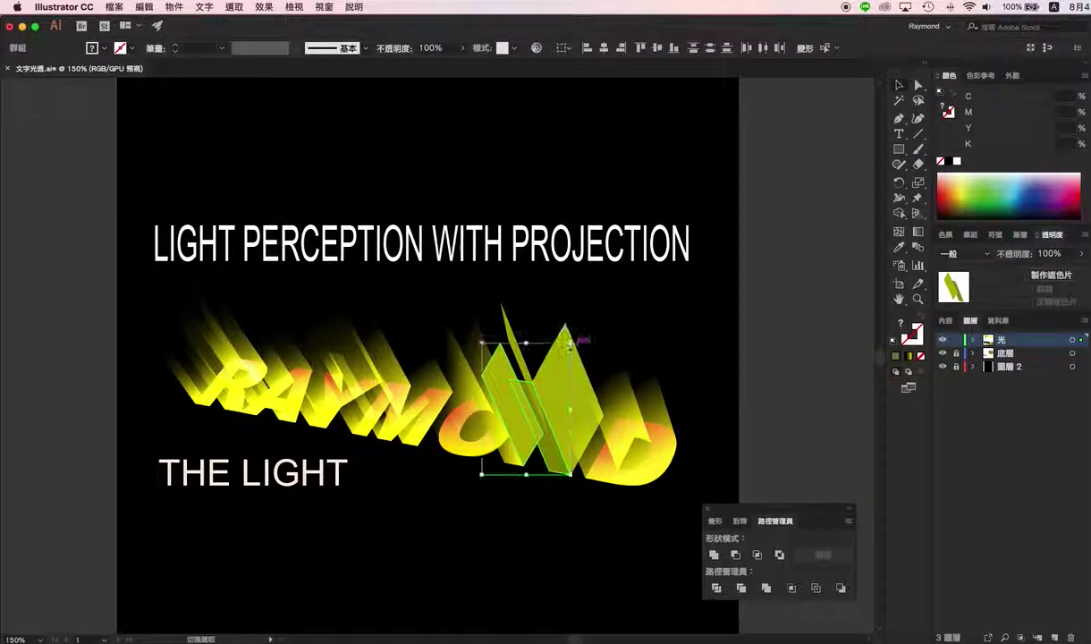
shift+click(561, 331)
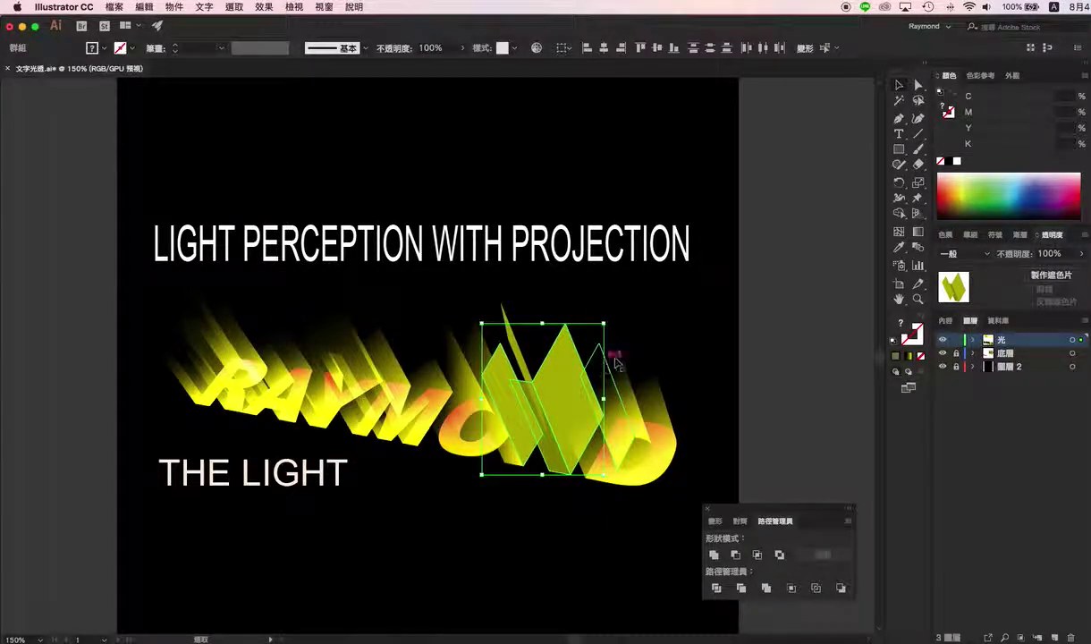
click(898, 247)
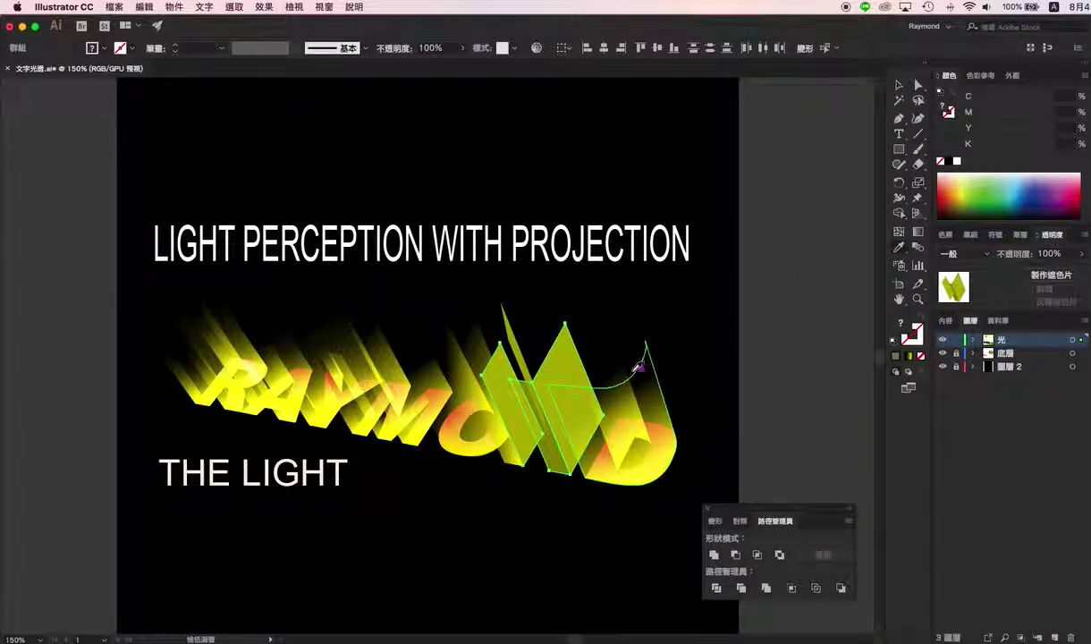
click(621, 381)
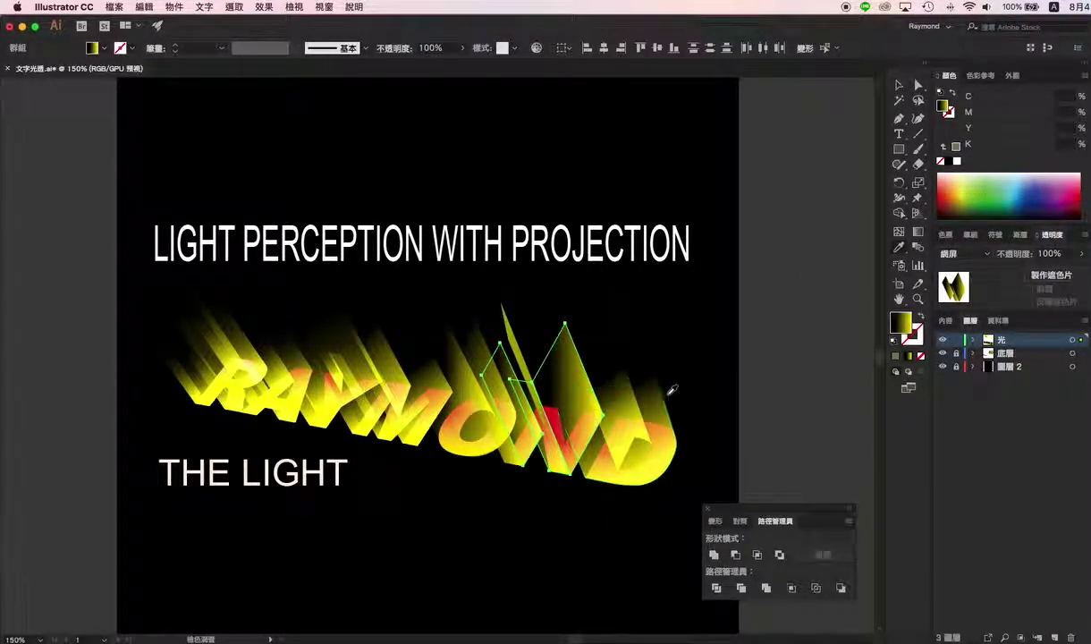
key(ctrl+plus)
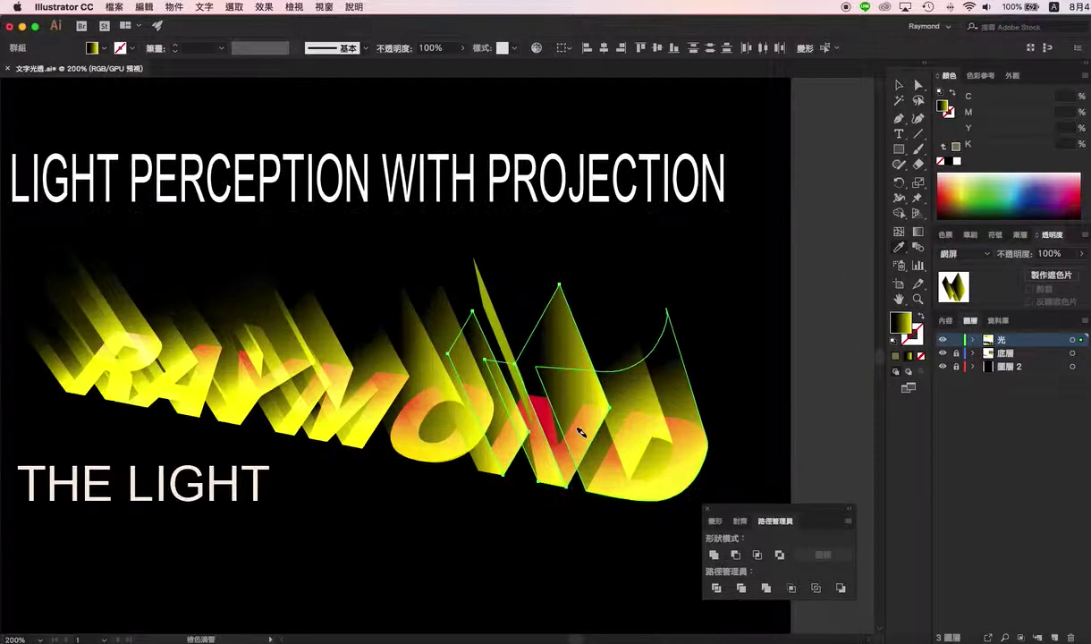
key(ctrl+plus)
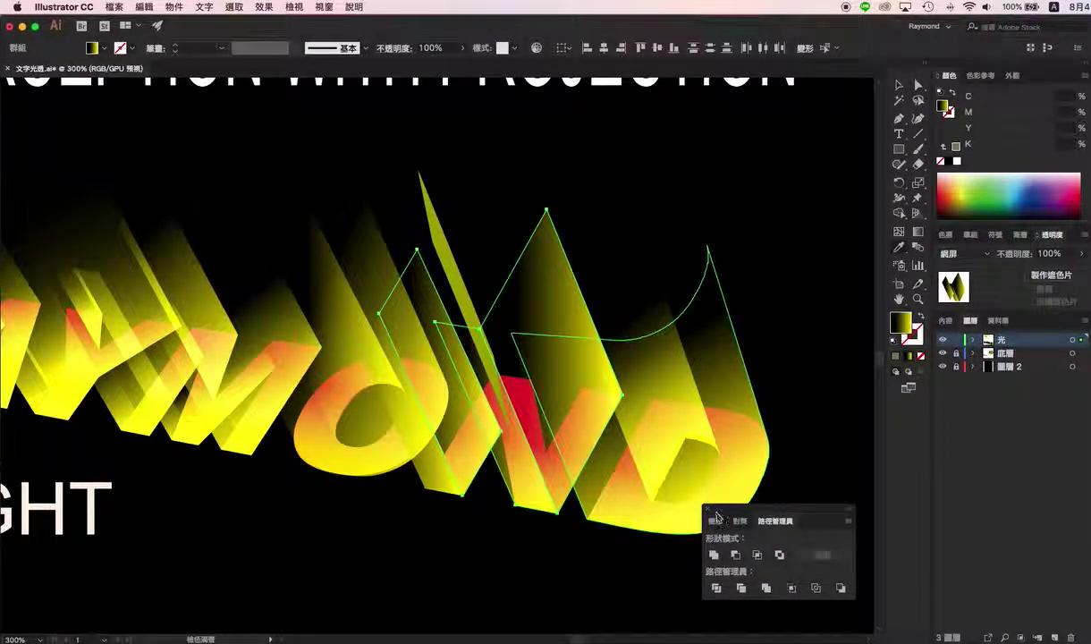
Redraw the right diamond beam's gradient diagonally from top-left to bottom-right
click(1022, 235)
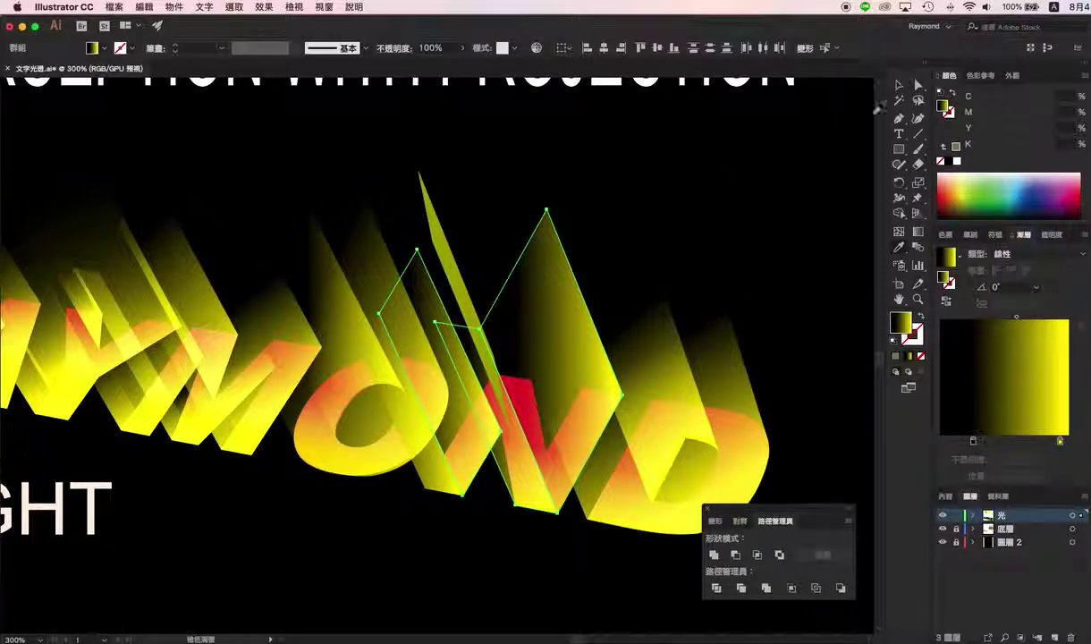
click(895, 86)
click(694, 239)
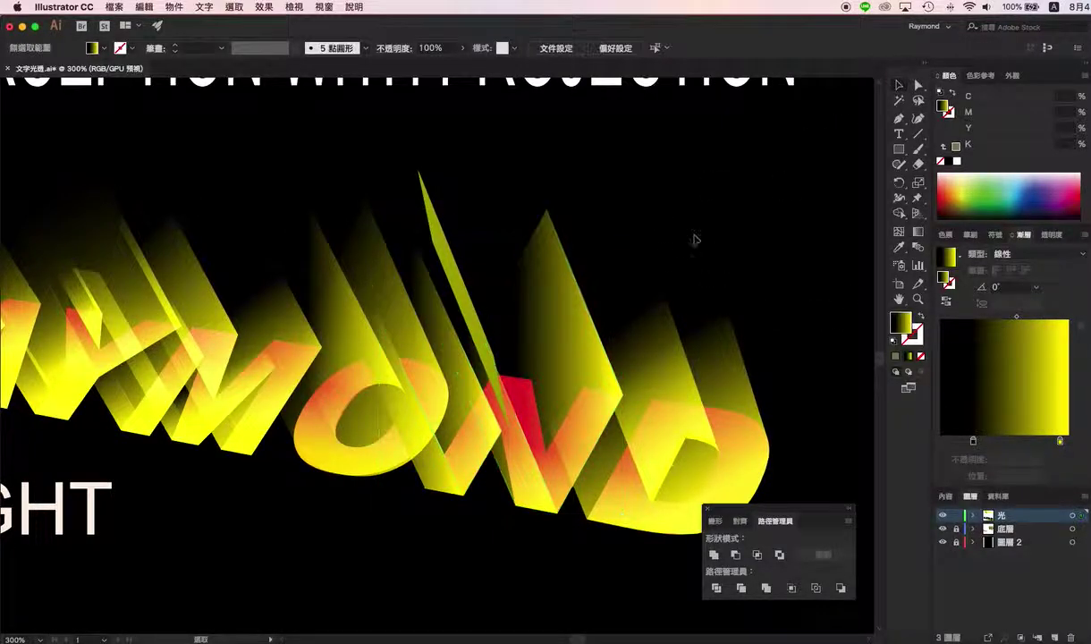
click(590, 310)
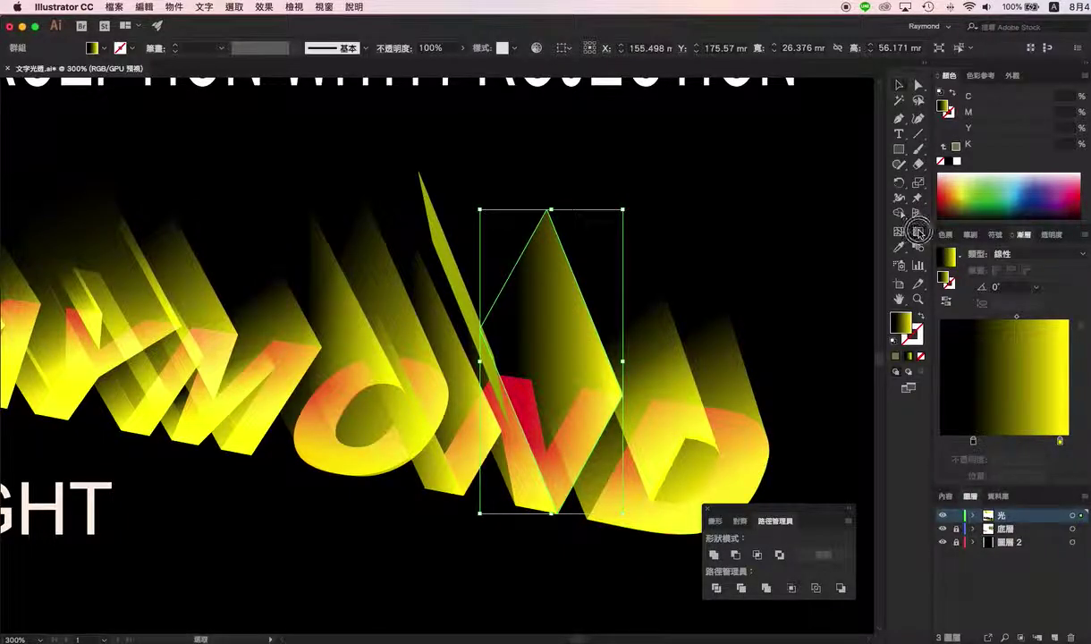
key(a)
drag(511, 304, 600, 378)
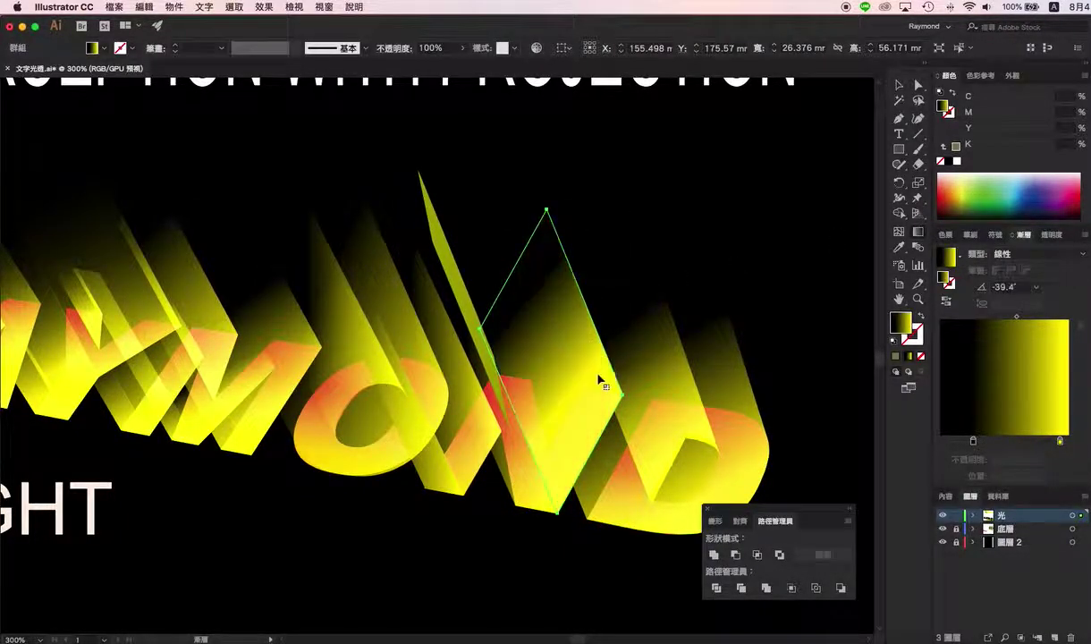
drag(506, 313, 592, 395)
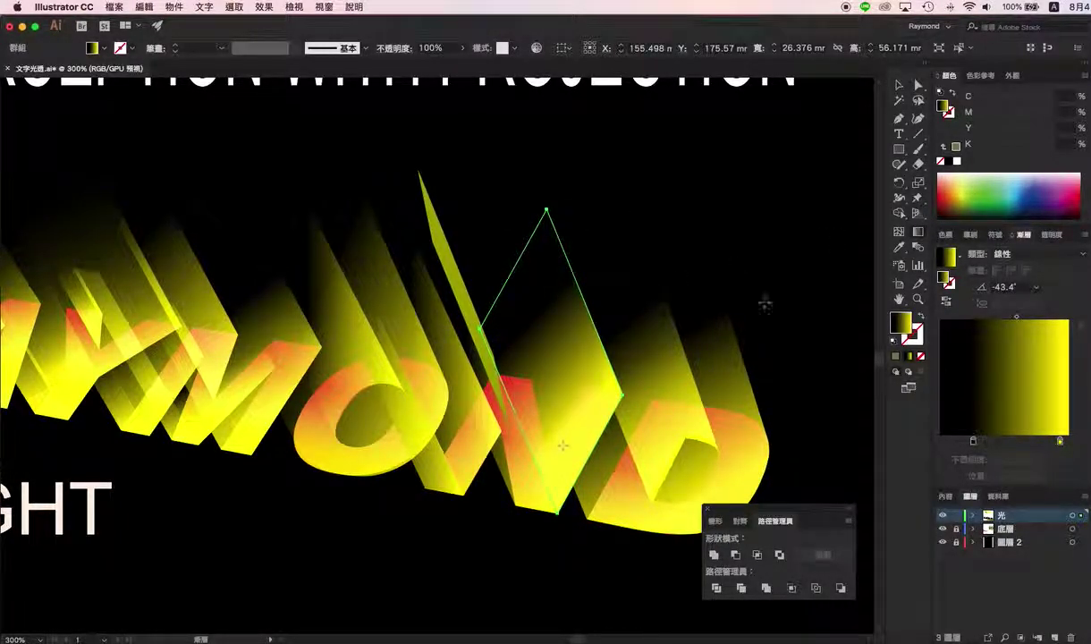
Angle the narrow beam's gradient diagonally and the tall left beam's gradient to -55°
click(899, 85)
drag(536, 426, 434, 322)
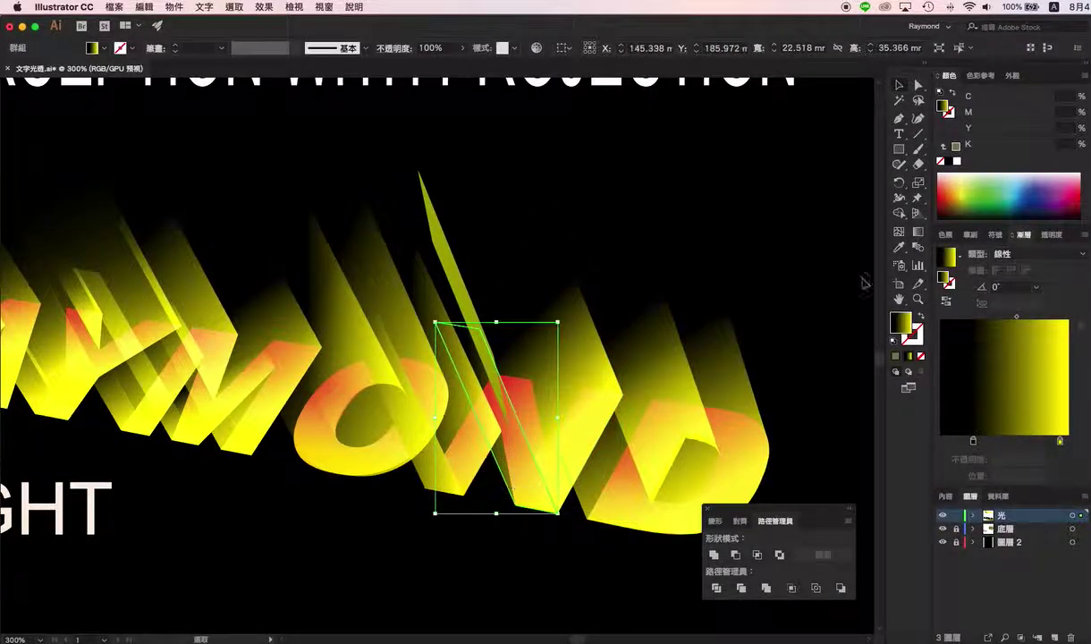
click(912, 234)
drag(511, 387, 533, 481)
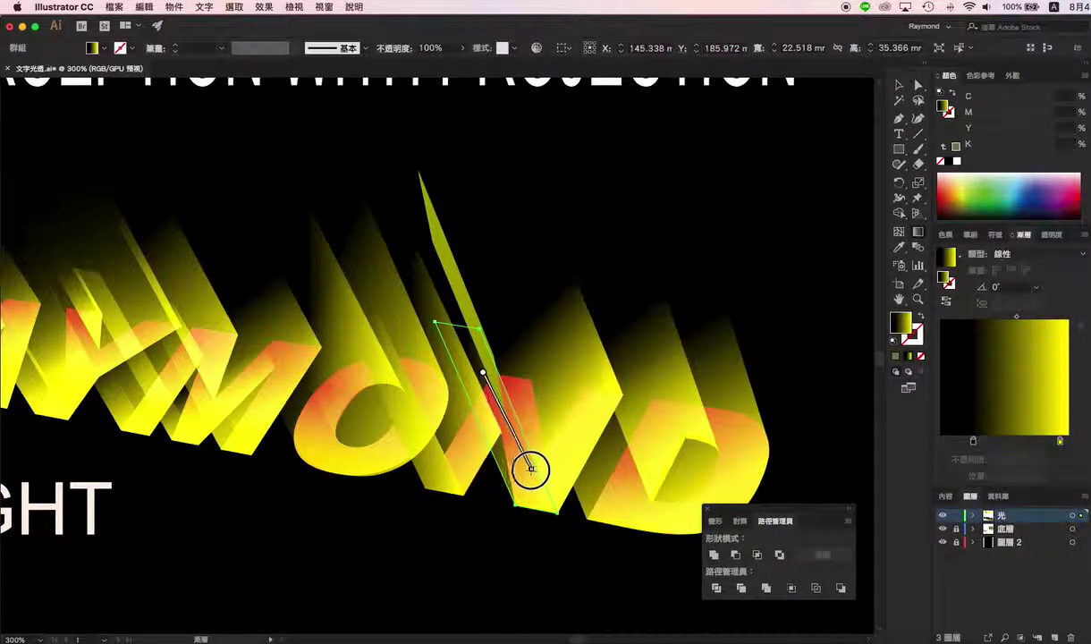
click(899, 85)
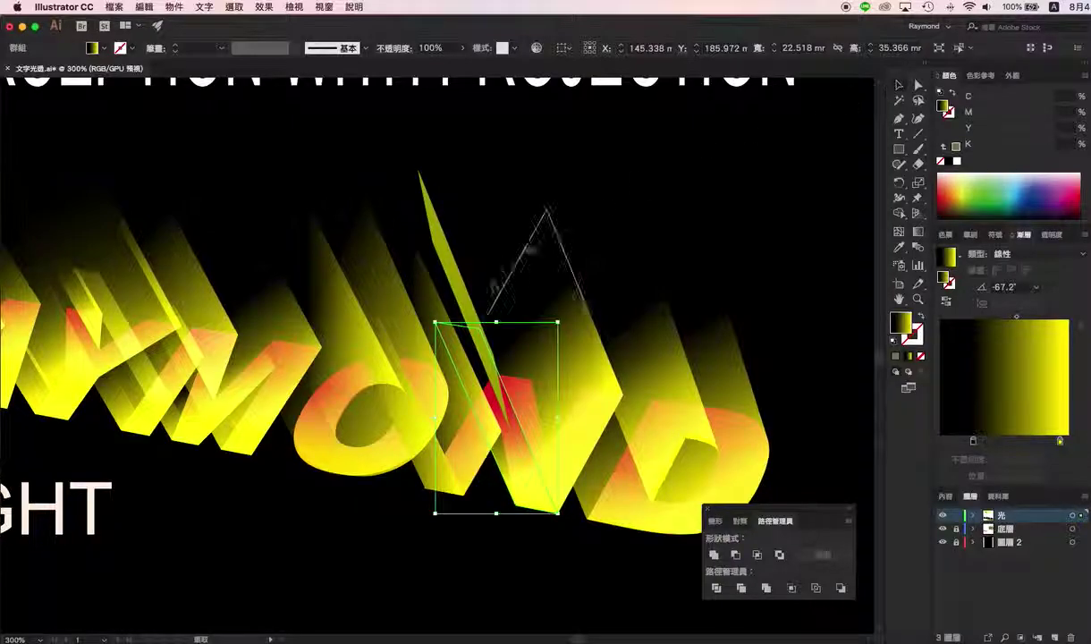
drag(481, 329, 426, 321)
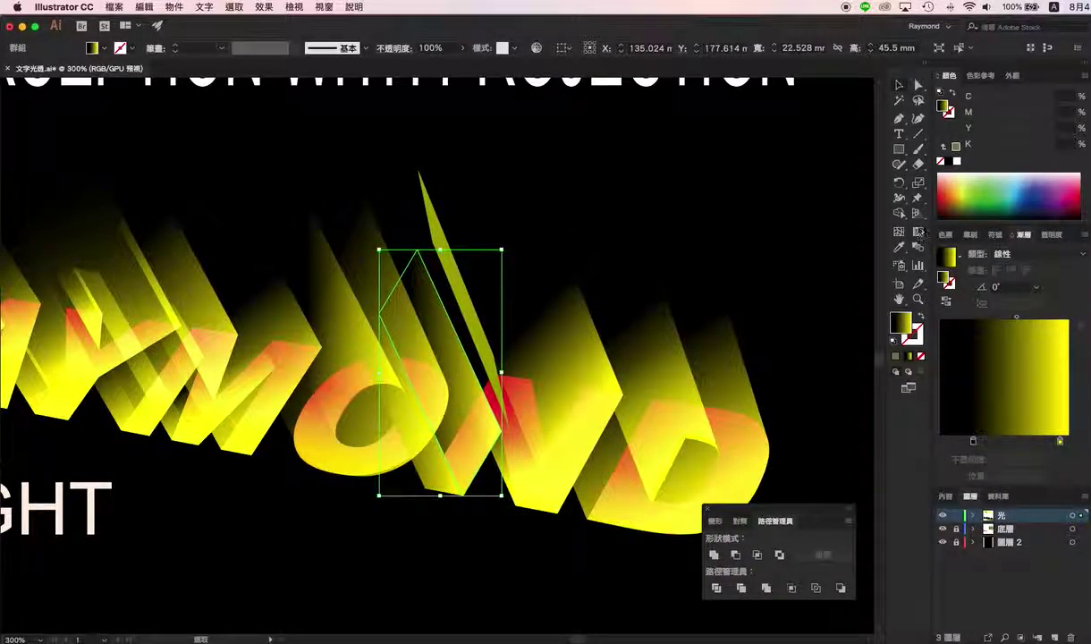
click(919, 233)
drag(407, 310, 483, 421)
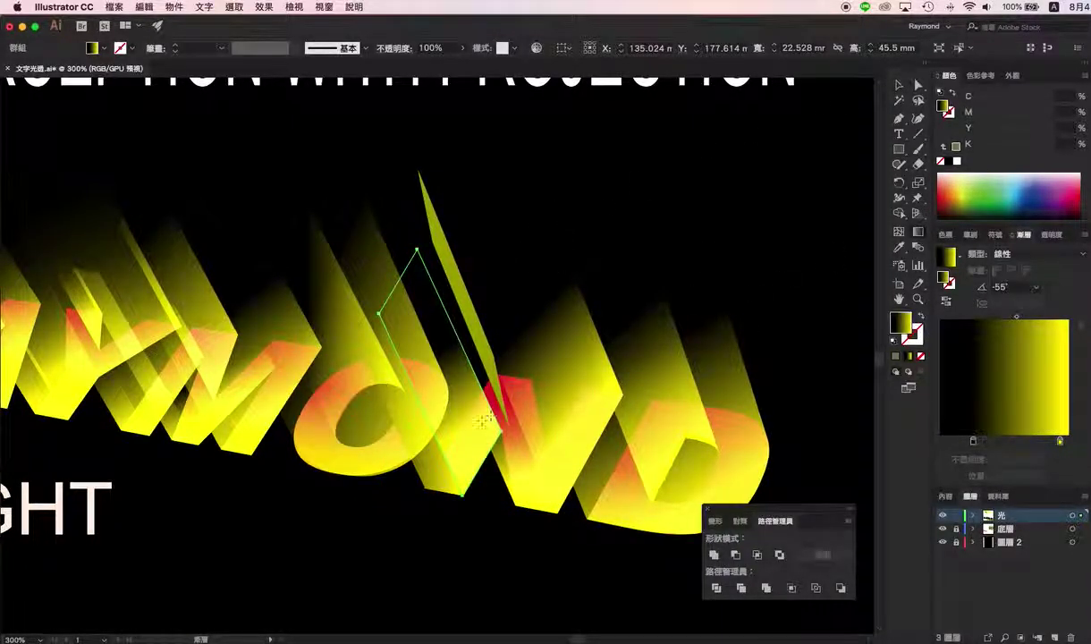
Move the thin spike shape down and to the right
click(898, 85)
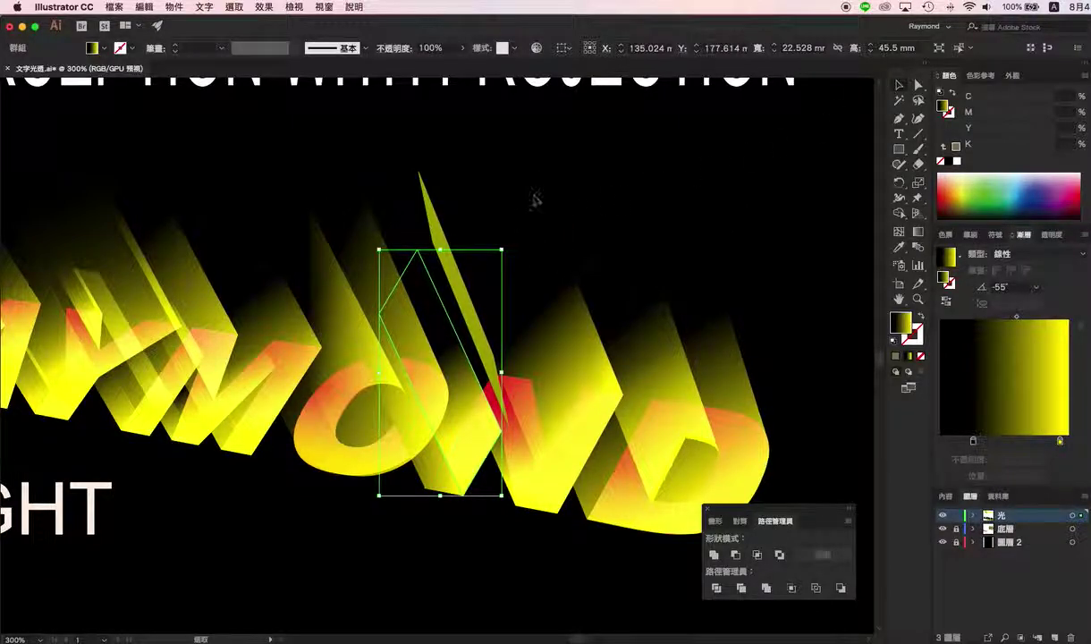
click(535, 199)
click(438, 214)
drag(442, 230, 479, 256)
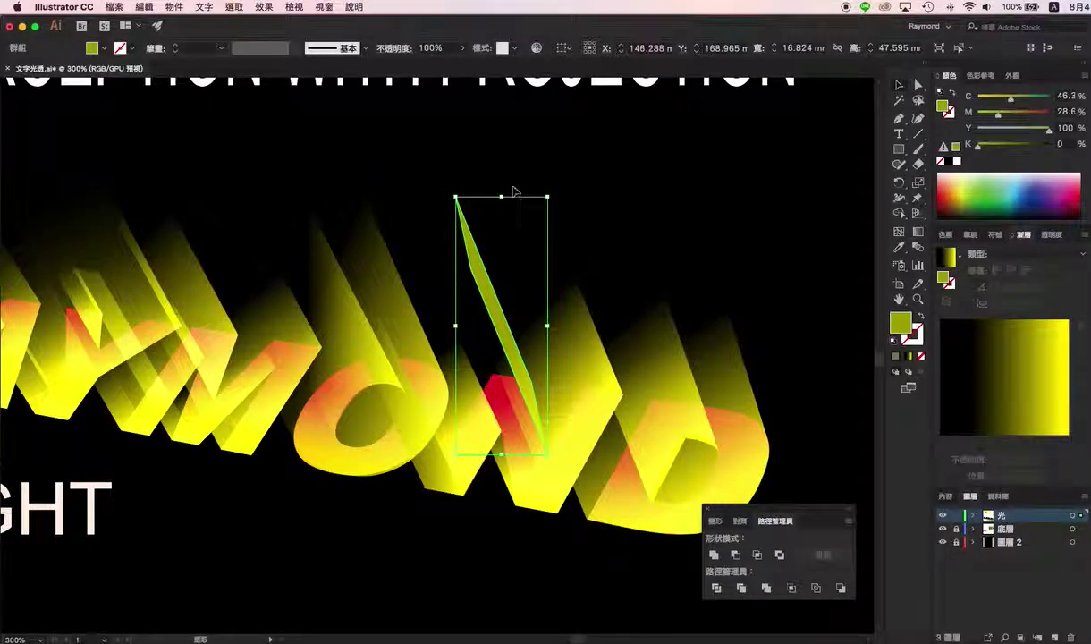
Eyedrop a neighbouring beam's yellow-to-black gradient onto the thin spike
click(899, 248)
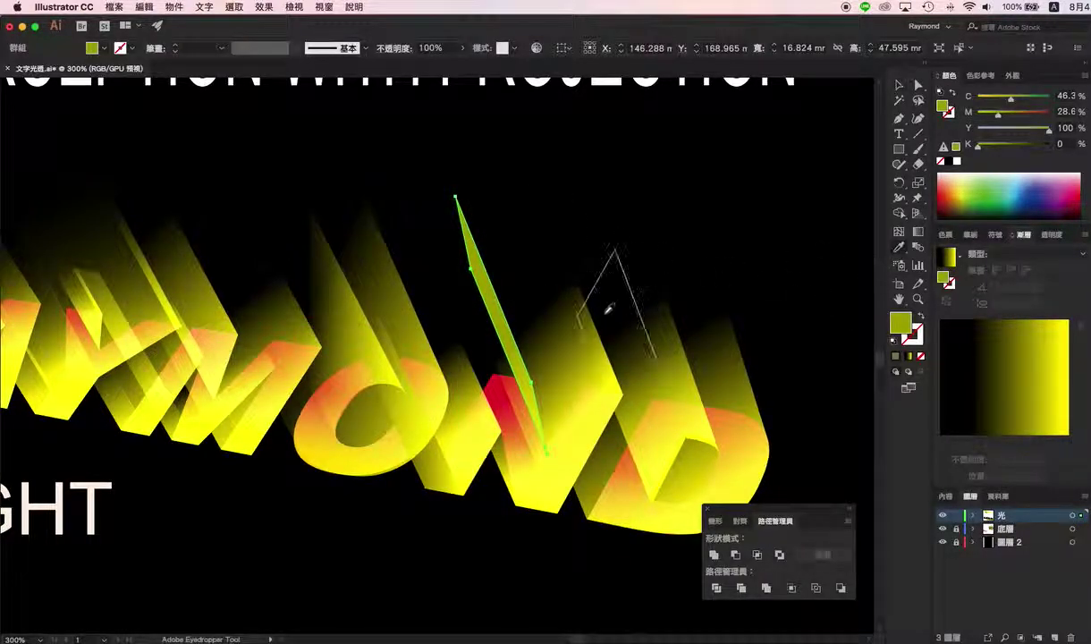
click(567, 312)
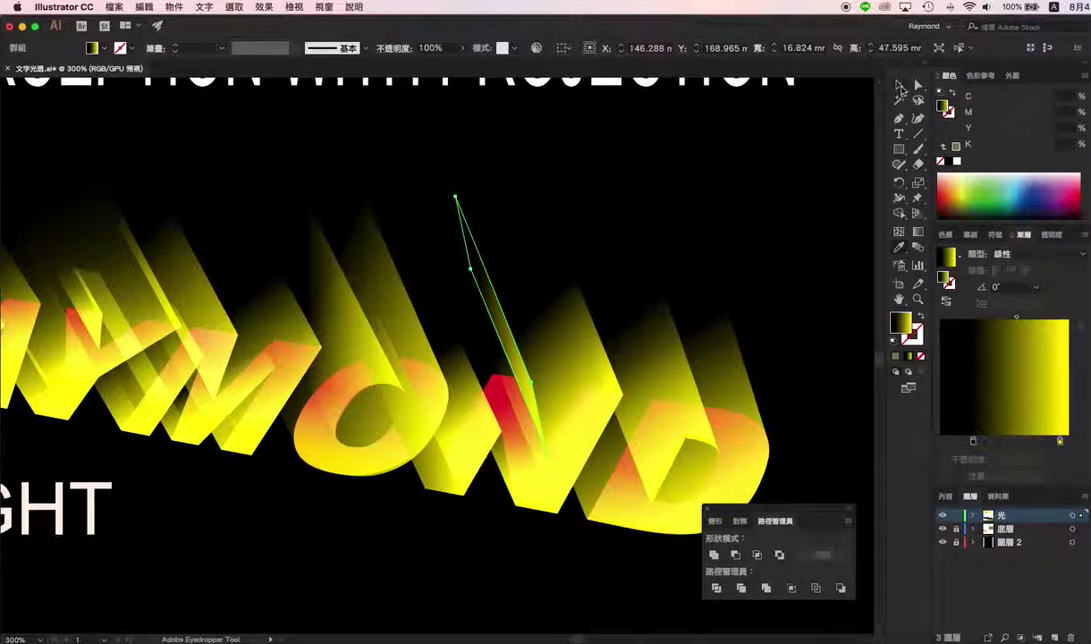
click(900, 89)
click(667, 222)
Check the spike and beam blending modes in the Transparency panel, then deselect
click(490, 307)
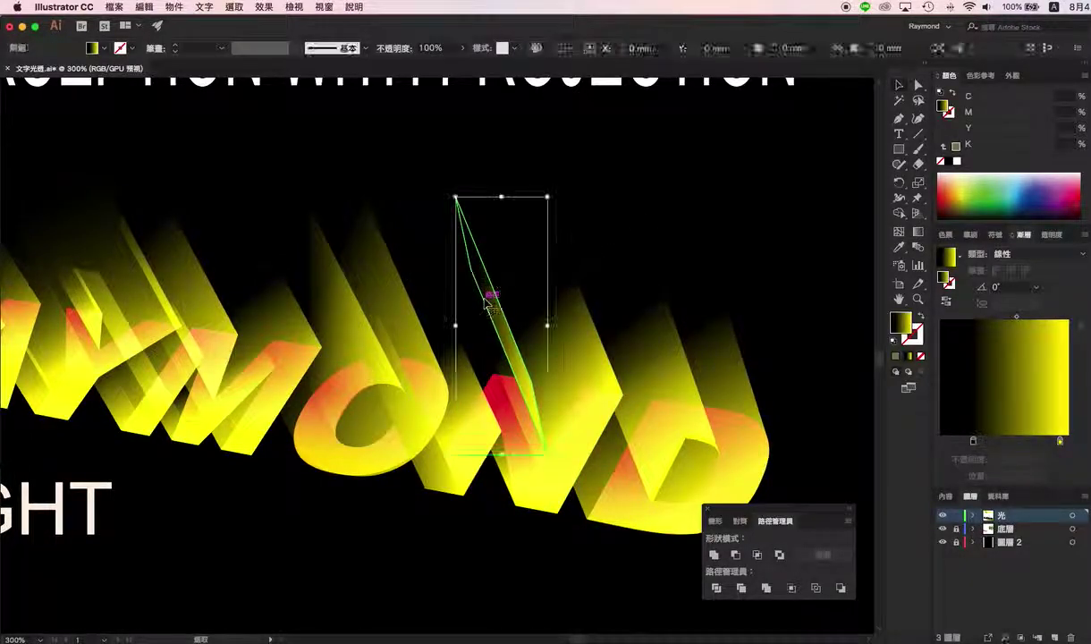
click(1053, 236)
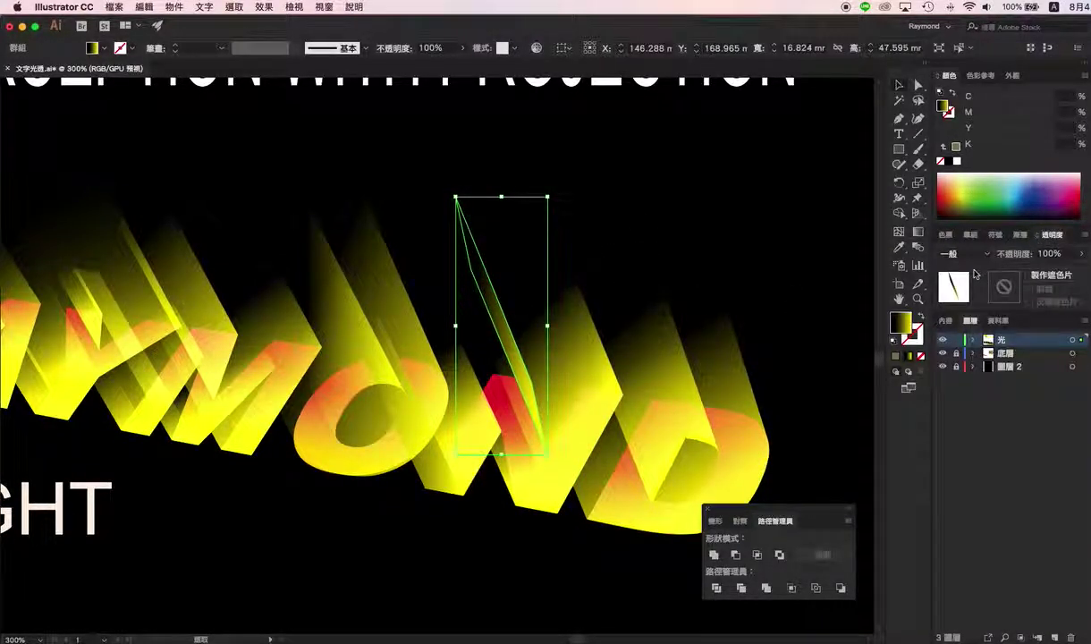
click(943, 253)
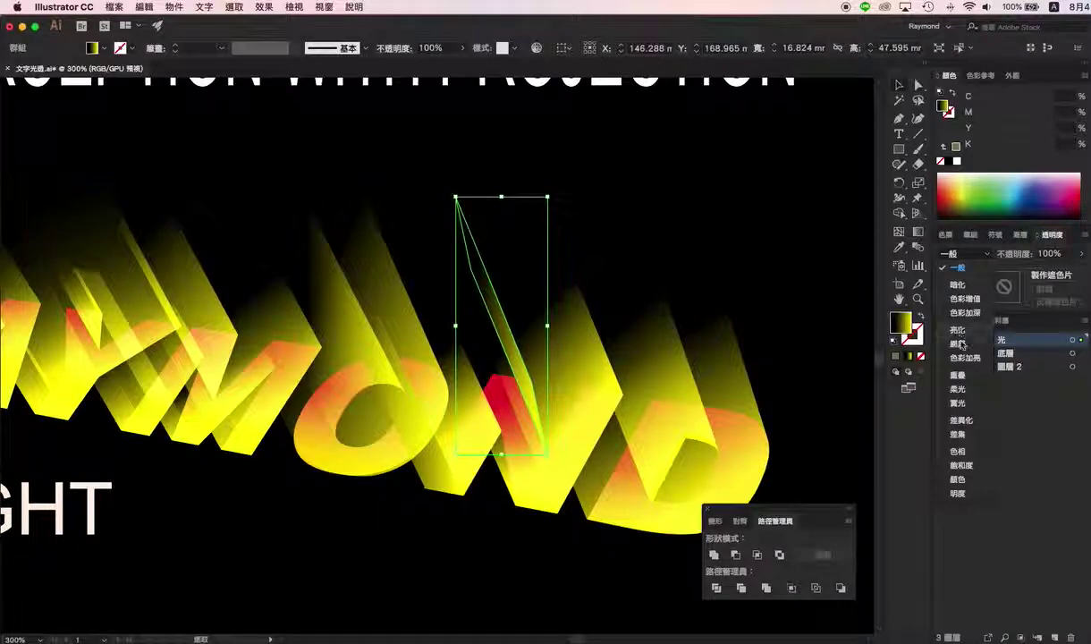
key(Escape)
click(787, 268)
click(563, 307)
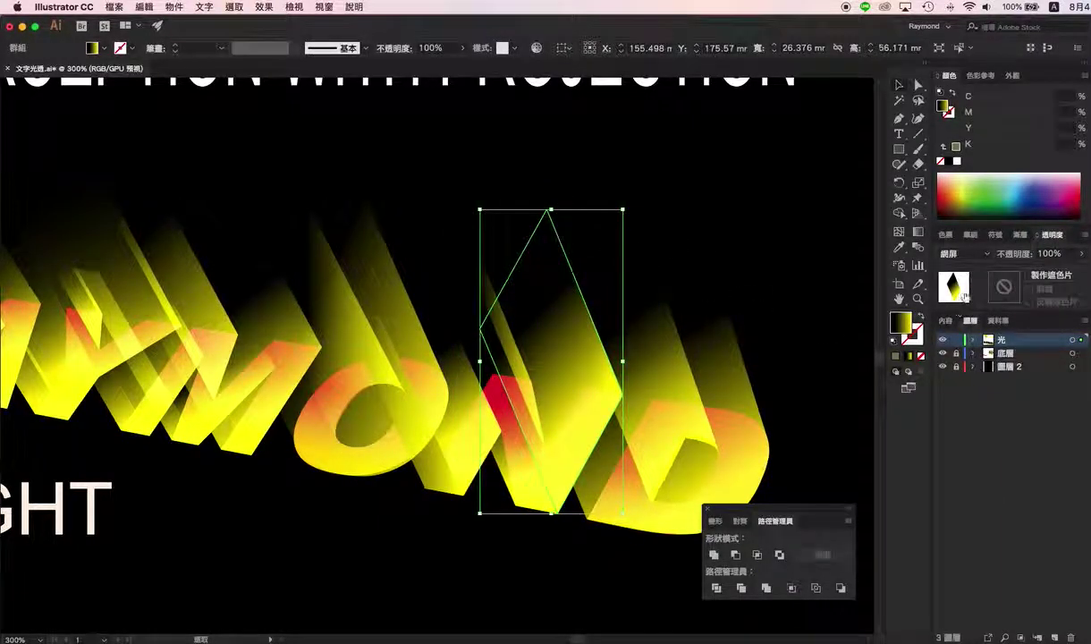
click(523, 491)
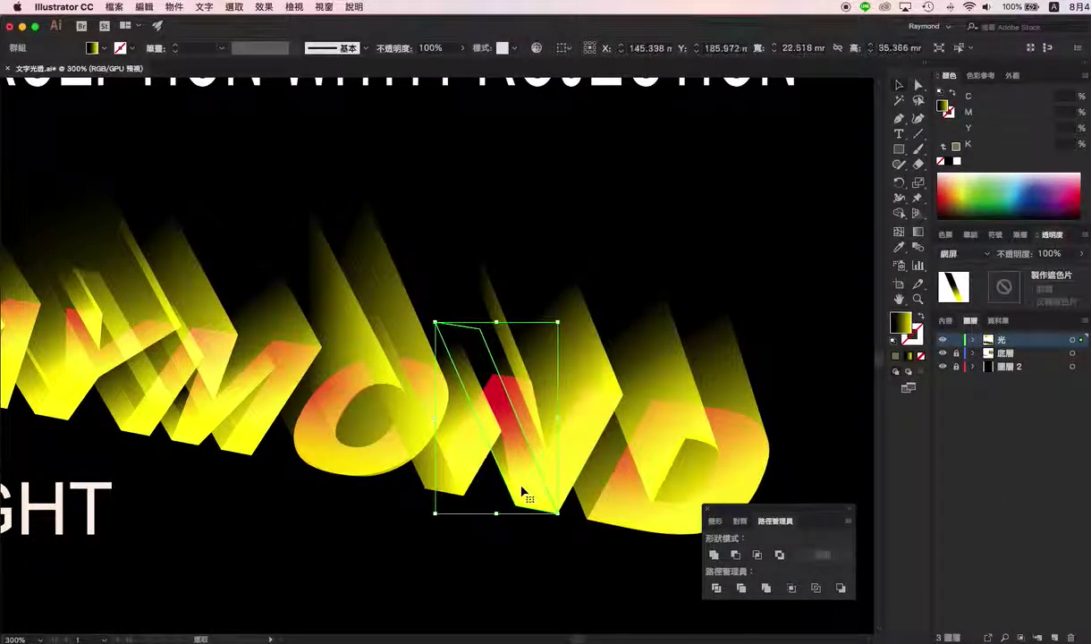
click(455, 452)
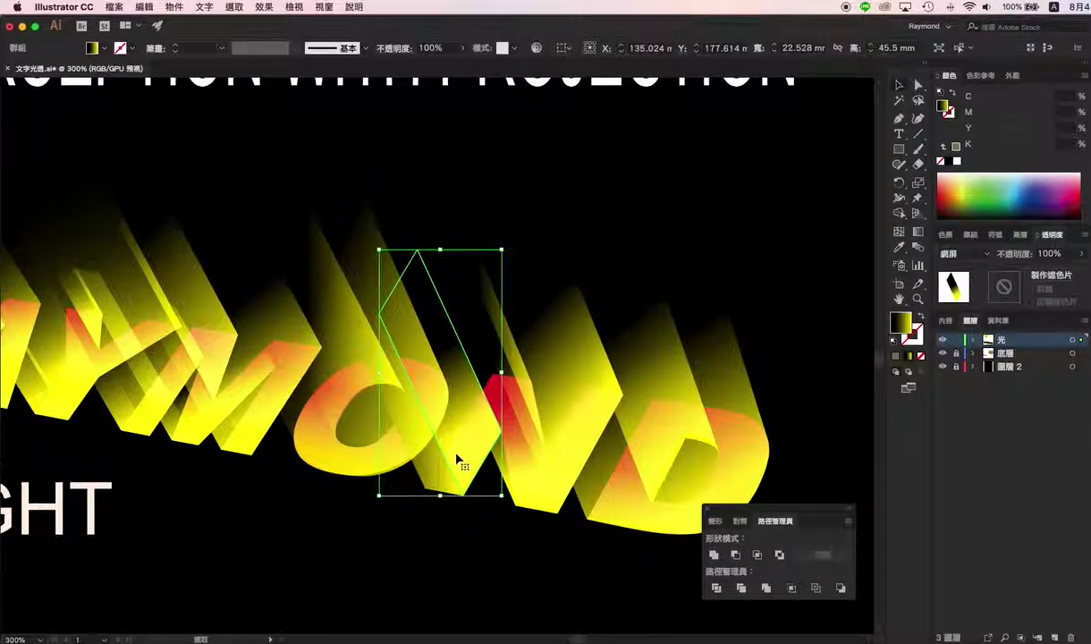
click(463, 537)
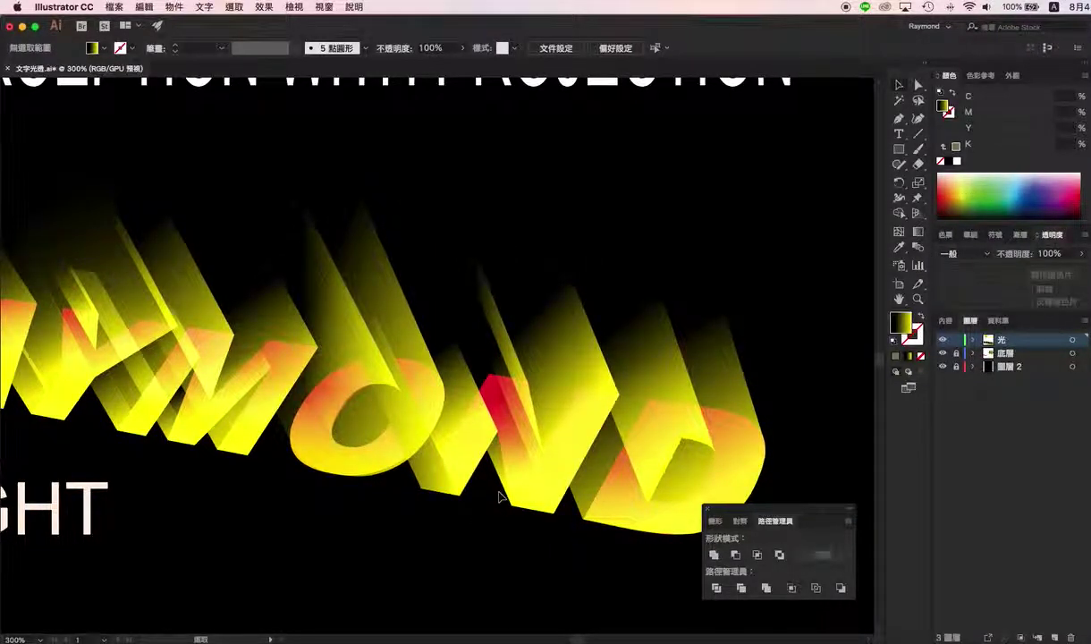
Lower the whole RAYMOND artwork's opacity to 70%
scroll(499, 491, down, 2)
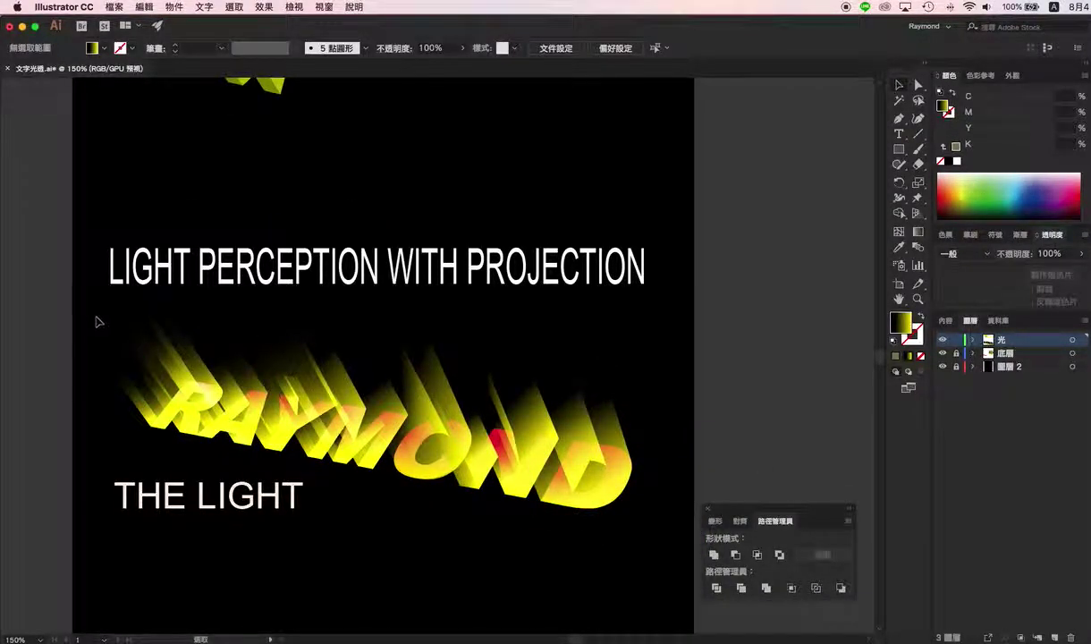
drag(84, 306, 626, 460)
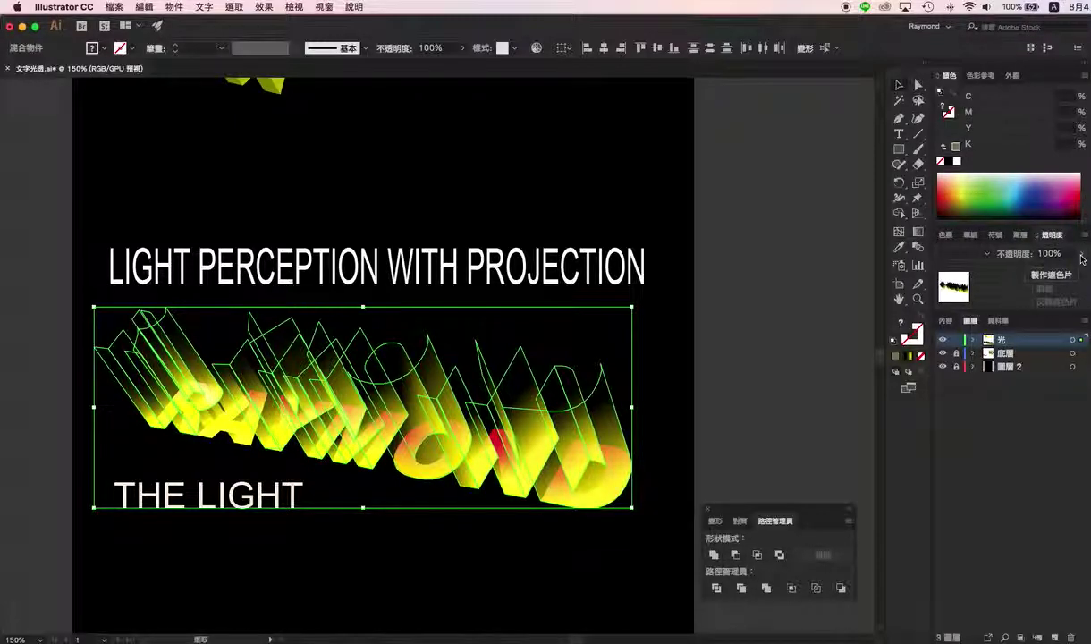
click(1080, 255)
drag(1079, 270, 1061, 274)
click(776, 387)
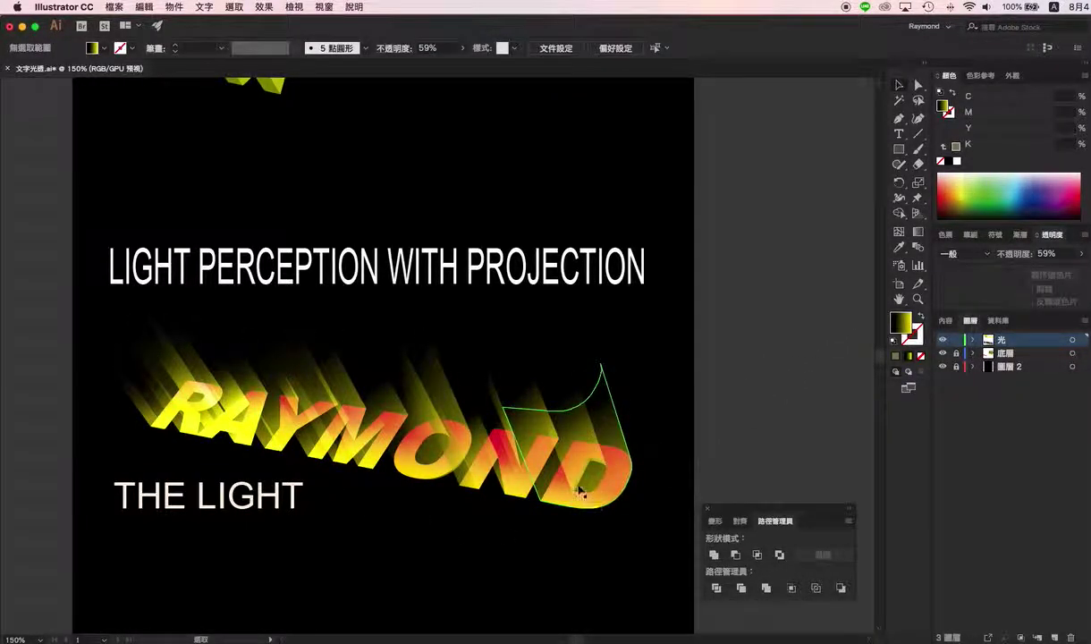
Reduce the RAYMOND light-beam blend's opacity to 59%, then deselect
click(590, 416)
click(693, 419)
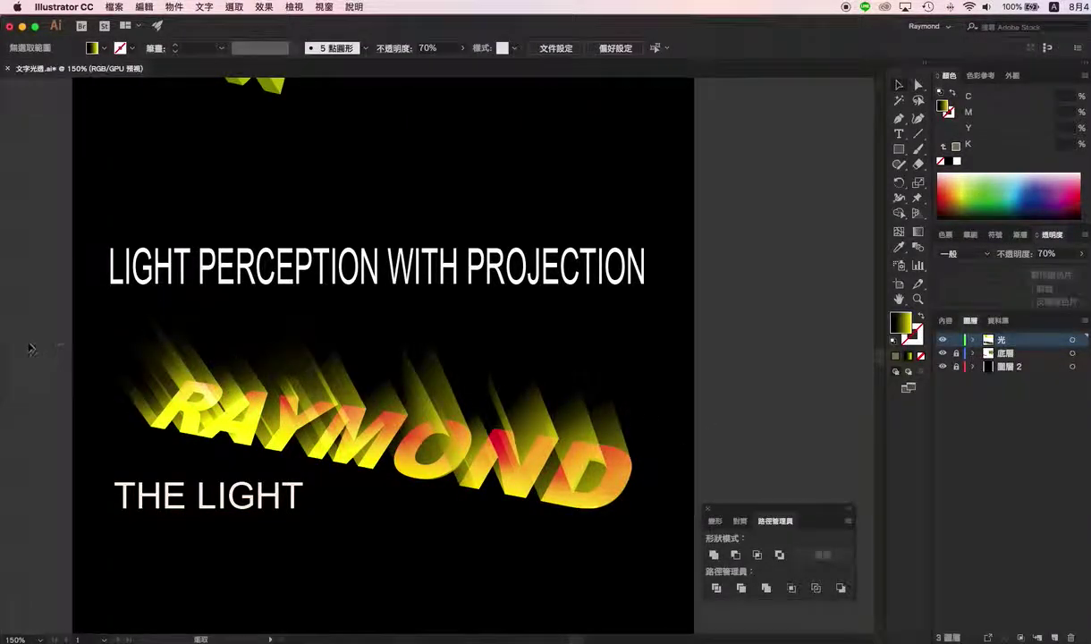
click(536, 381)
drag(523, 405, 102, 367)
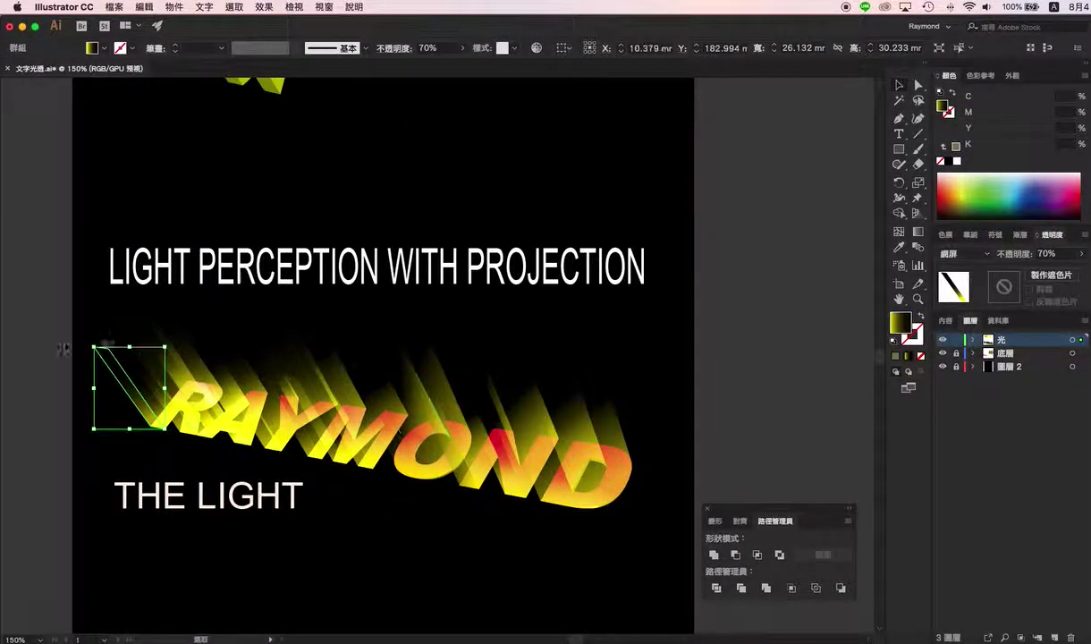
key(shift+s)
key(v)
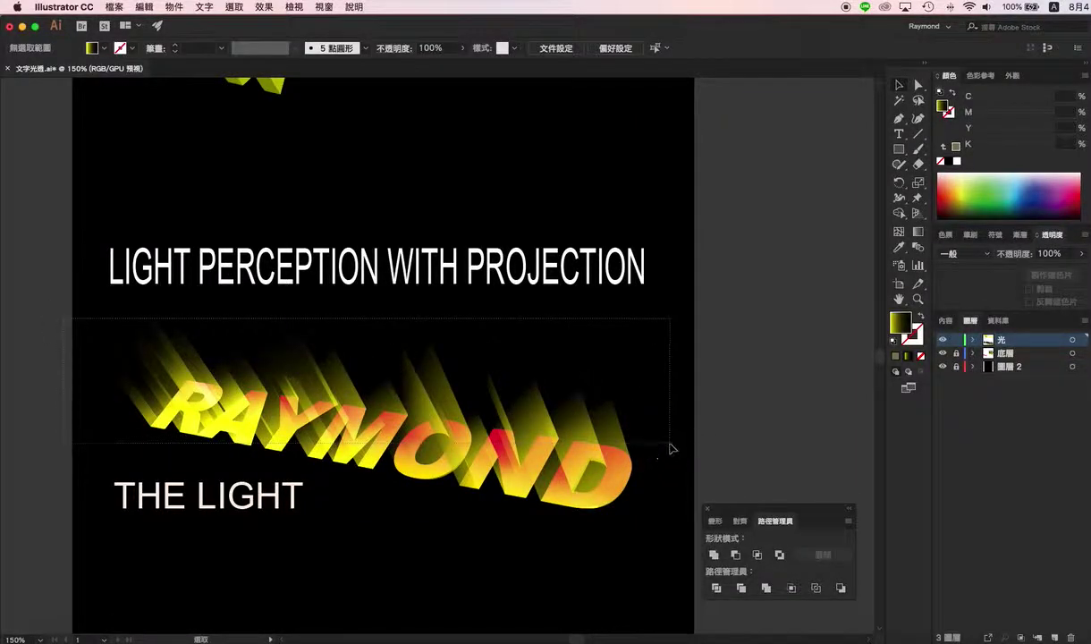
click(628, 447)
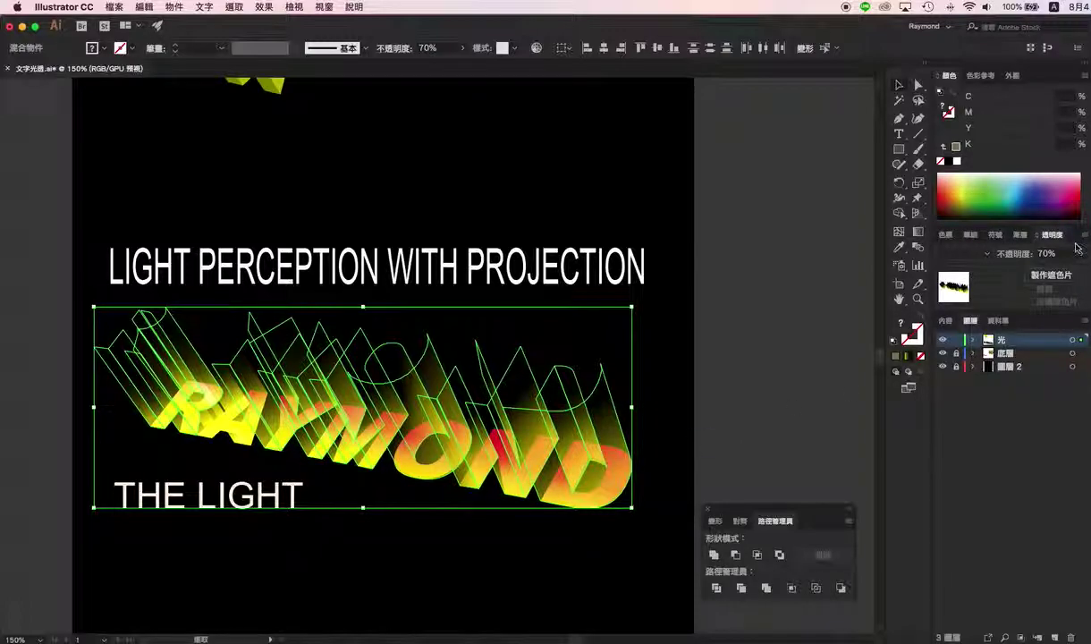
click(1080, 254)
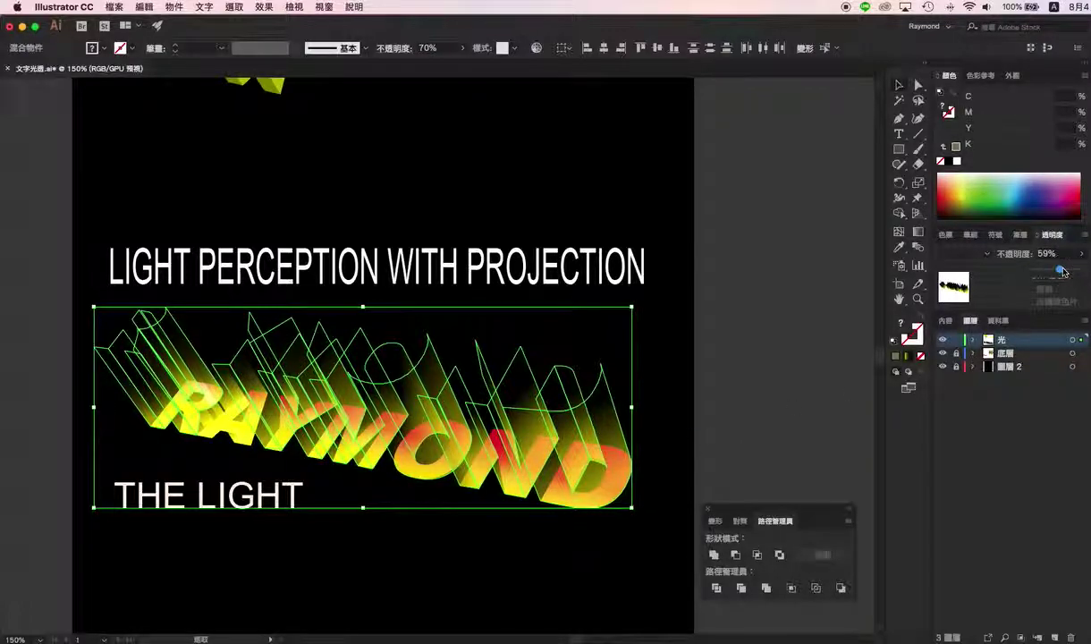
drag(1068, 271, 1062, 271)
click(647, 508)
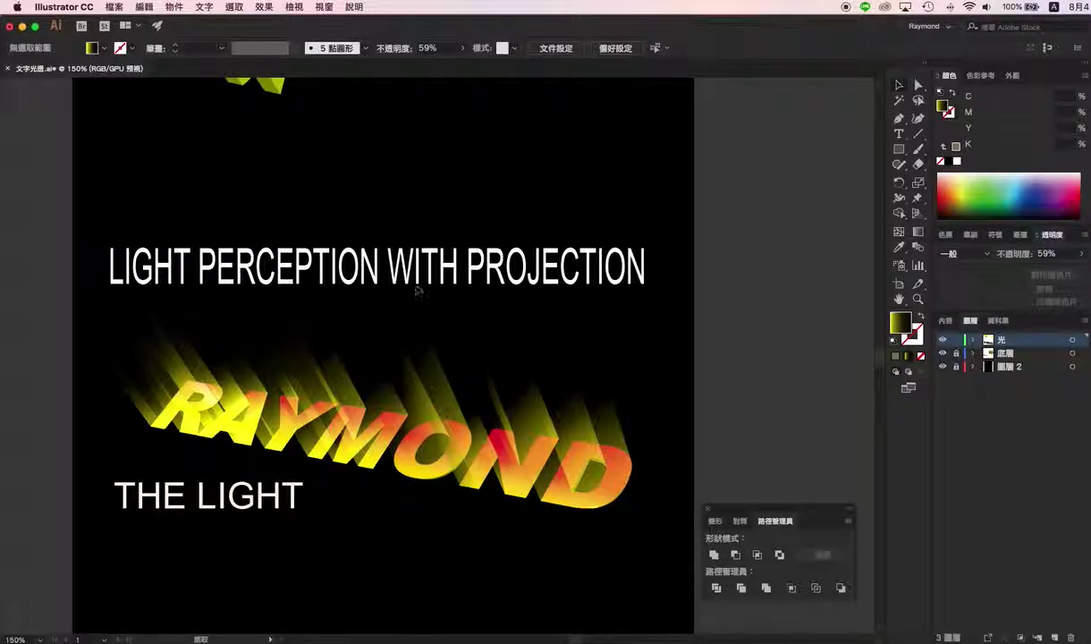
click(264, 7)
mouse_move(304, 86)
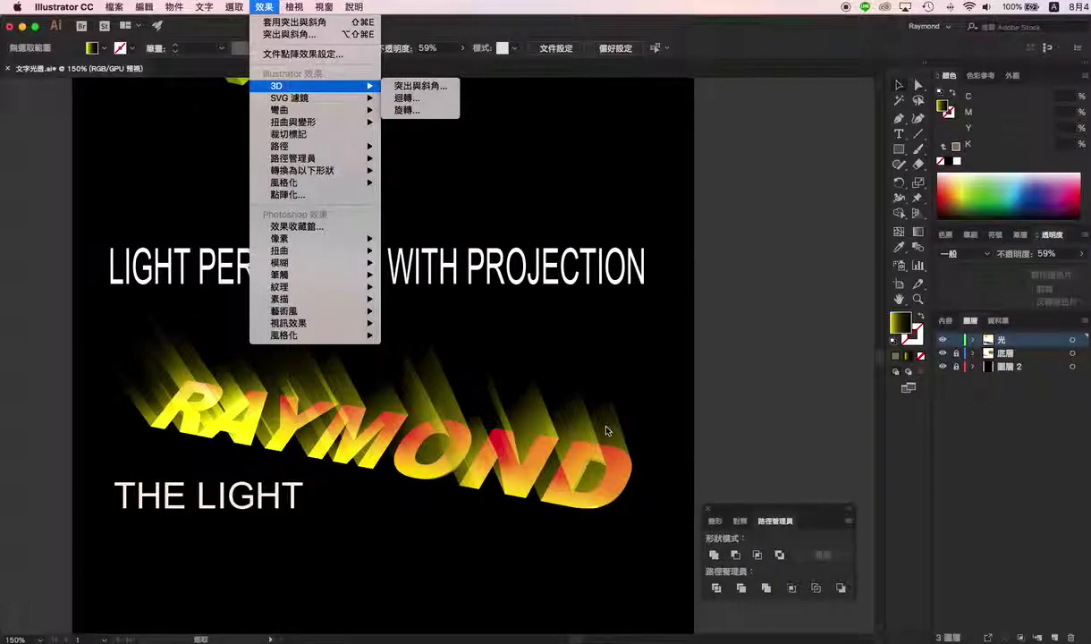
click(588, 369)
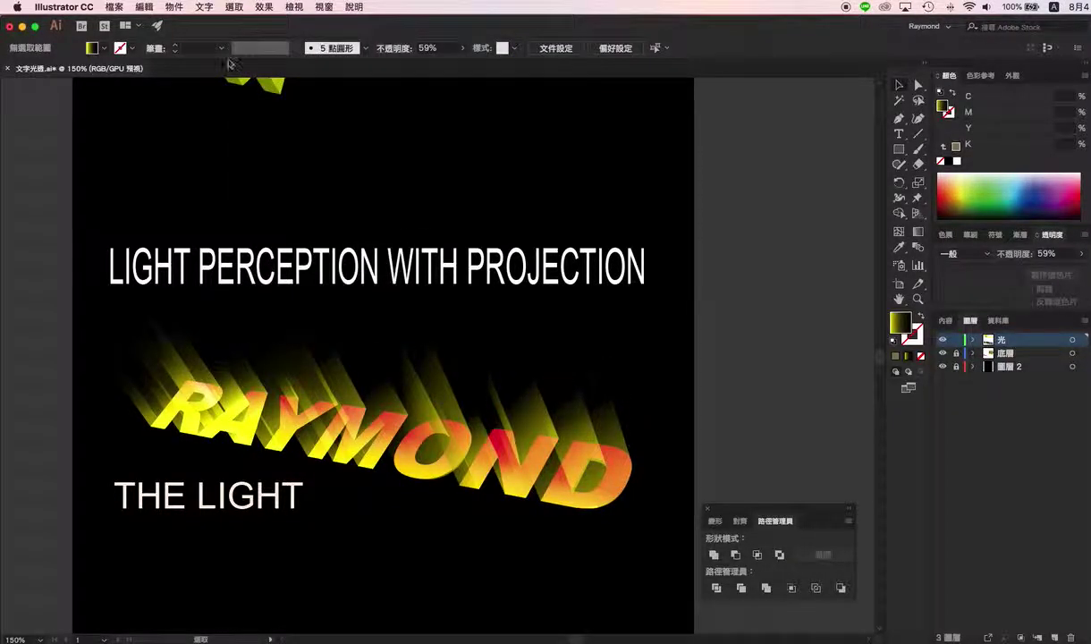
click(156, 9)
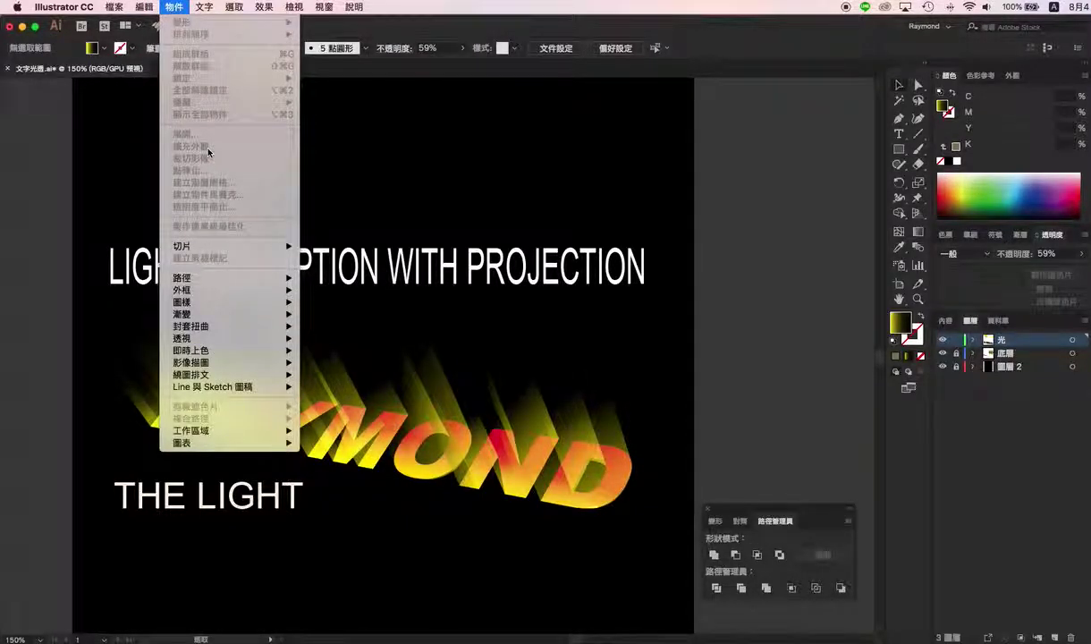
click(613, 349)
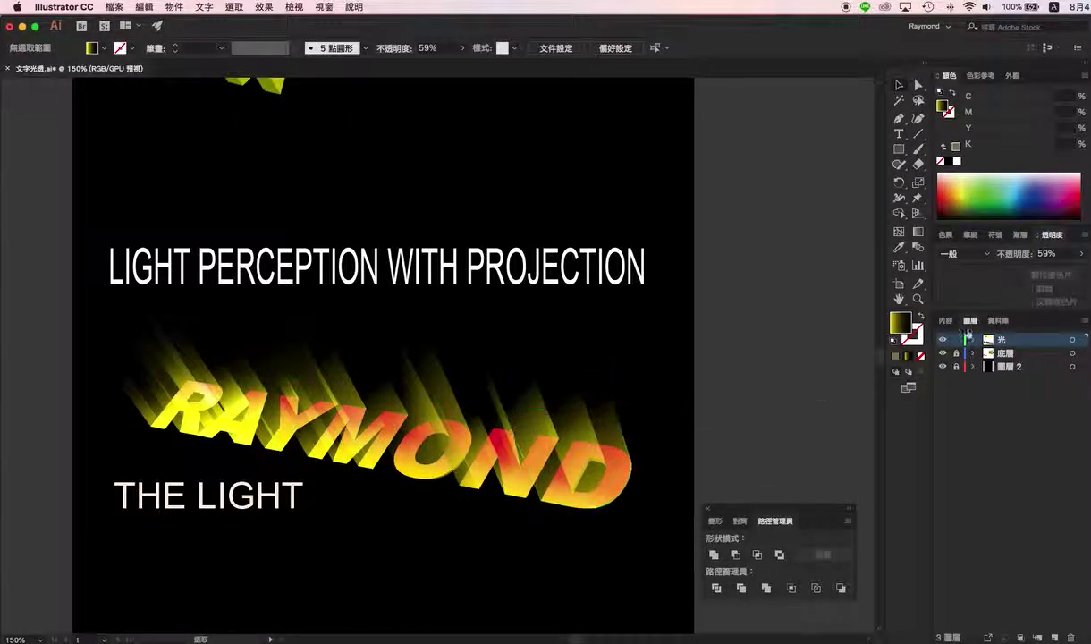
click(1023, 235)
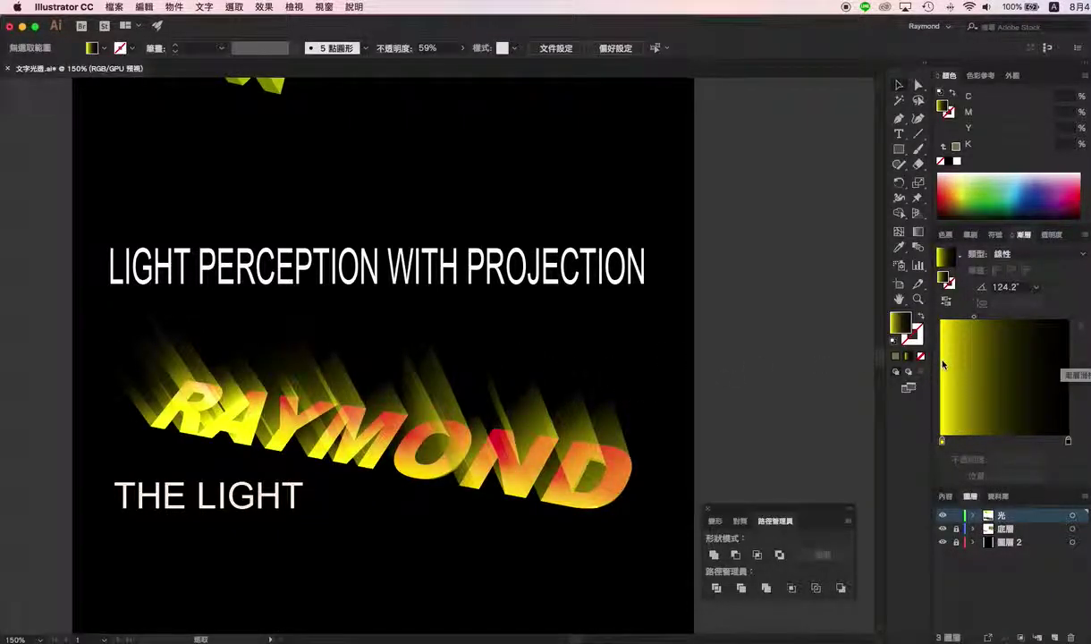
click(1053, 235)
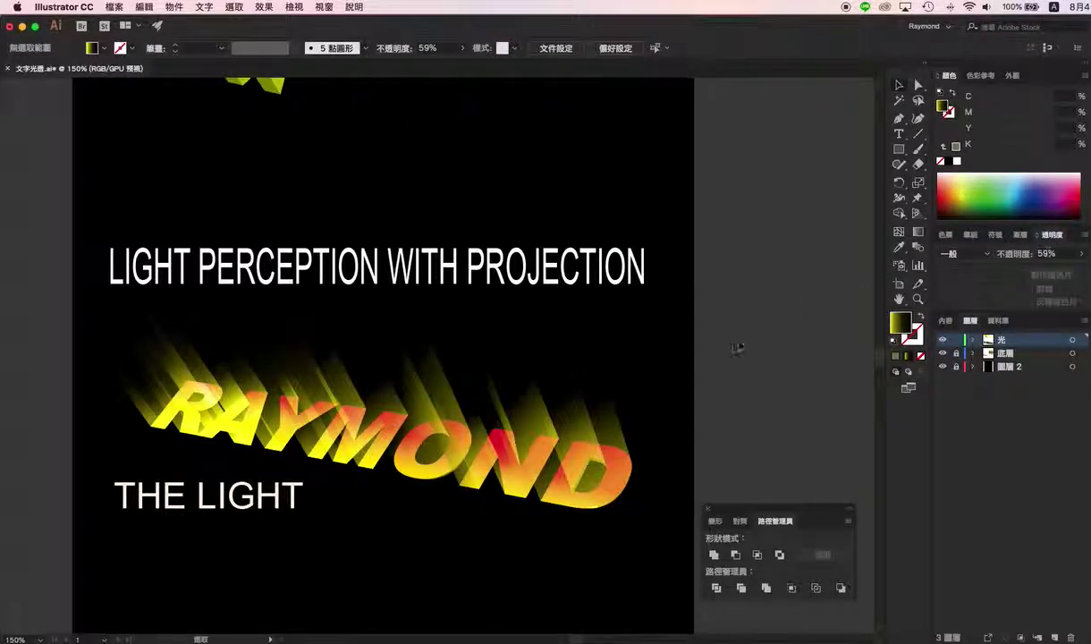
drag(638, 414, 506, 408)
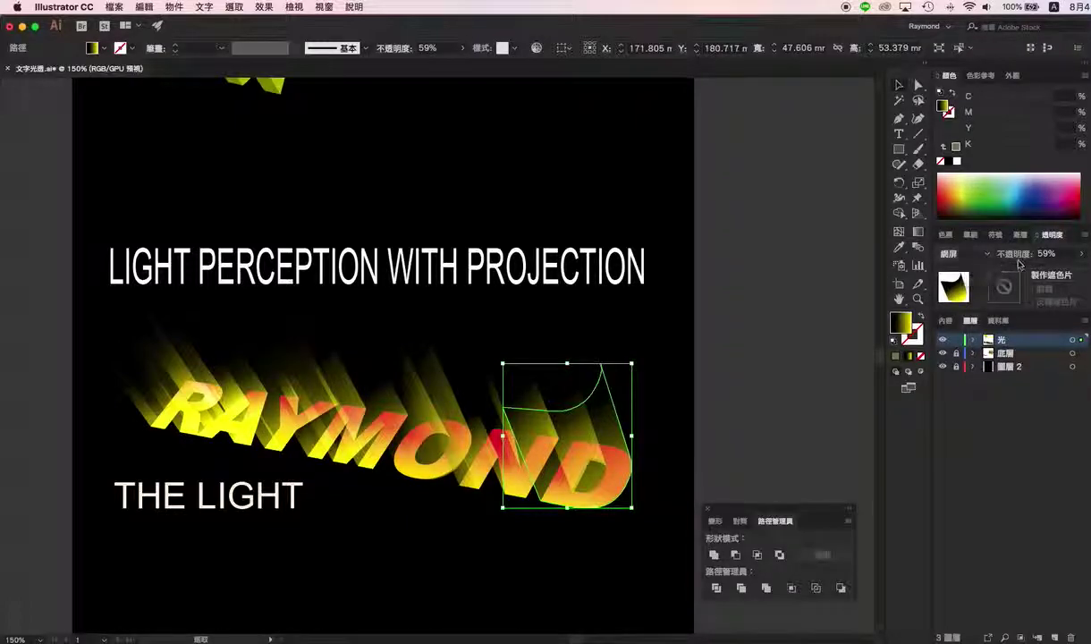
click(750, 403)
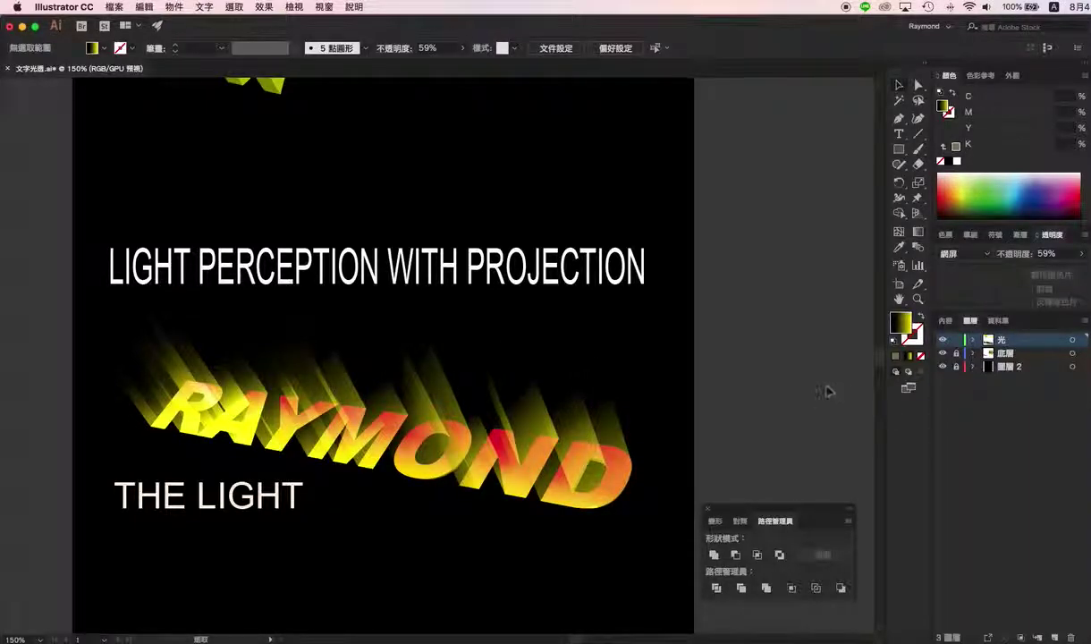